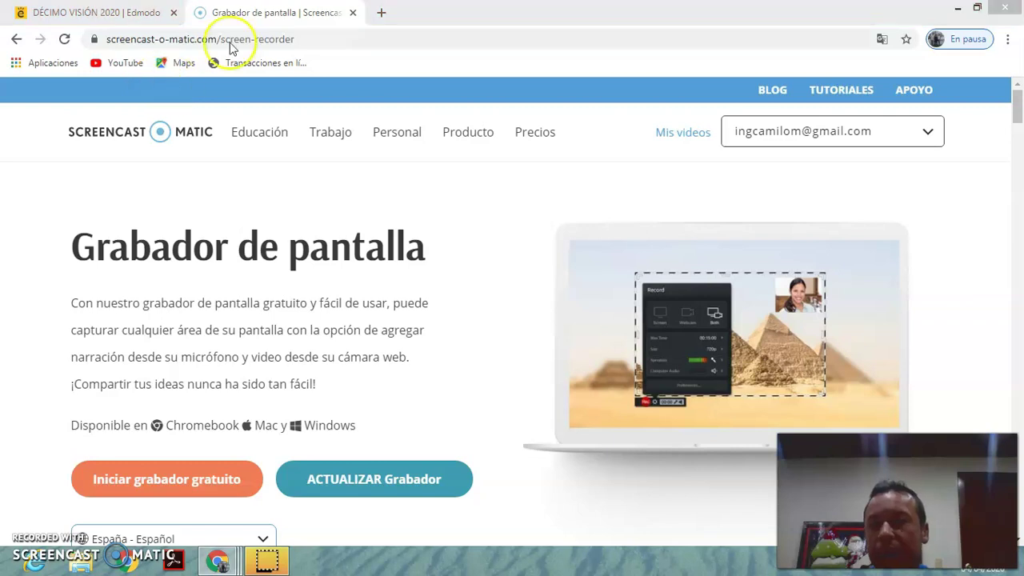
Step: Scroll the Edmodo class feed to find the Sesión 6 house-plan post
{"action": "scroll", "coordinate": [404, 289], "scroll_direction": "up", "scroll_amount": 1}
{"action": "scroll", "coordinate": [404, 288], "scroll_direction": "down", "scroll_amount": 1}
{"action": "scroll", "coordinate": [404, 288], "scroll_direction": "up", "scroll_amount": 1}
{"action": "scroll", "coordinate": [404, 288], "scroll_direction": "down", "scroll_amount": 4}
{"action": "scroll", "coordinate": [404, 292], "scroll_direction": "down", "scroll_amount": 2}
{"action": "scroll", "coordinate": [404, 292], "scroll_direction": "up", "scroll_amount": 3}
{"action": "scroll", "coordinate": [405, 292], "scroll_direction": "down", "scroll_amount": 3}
{"action": "scroll", "coordinate": [409, 295], "scroll_direction": "down", "scroll_amount": 1}
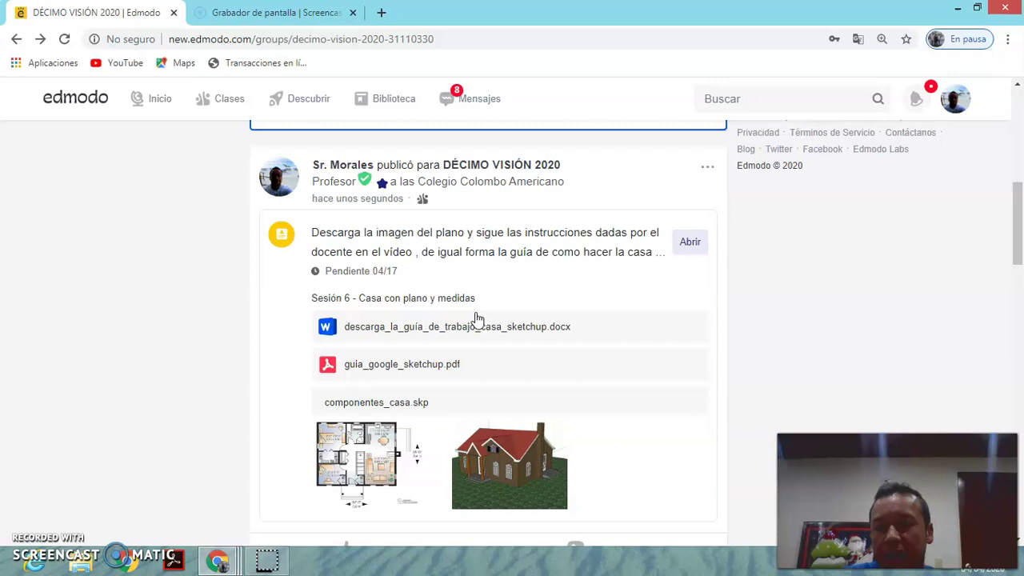
{"action": "scroll", "coordinate": [680, 220], "scroll_direction": "up", "scroll_amount": 3}
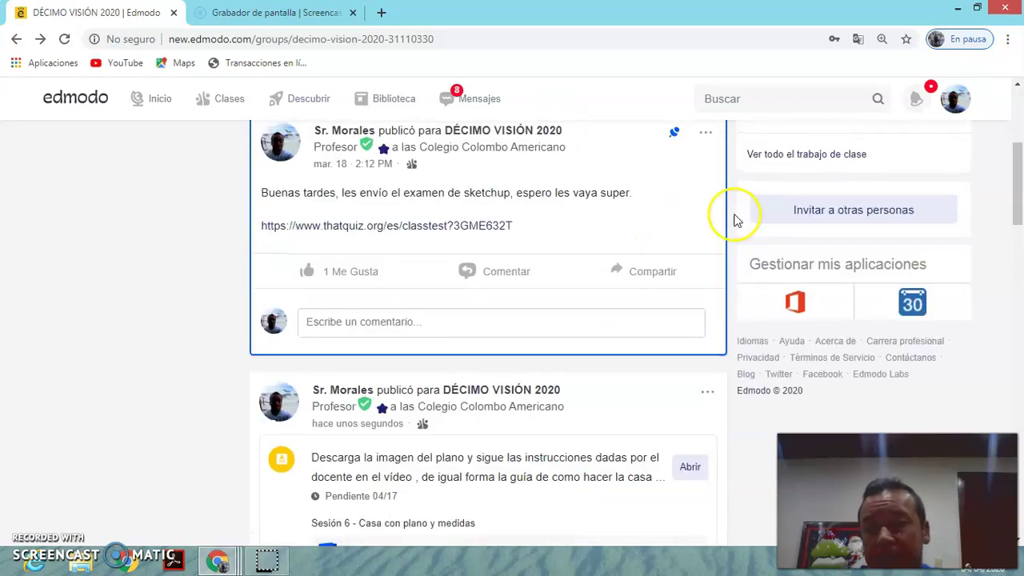
{"action": "scroll", "coordinate": [606, 282], "scroll_direction": "up", "scroll_amount": 1}
{"action": "scroll", "coordinate": [539, 350], "scroll_direction": "down", "scroll_amount": 3}
{"action": "scroll", "coordinate": [549, 343], "scroll_direction": "down", "scroll_amount": 2}
{"action": "scroll", "coordinate": [547, 347], "scroll_direction": "down", "scroll_amount": 2}
{"action": "scroll", "coordinate": [547, 347], "scroll_direction": "up", "scroll_amount": 1}
{"action": "scroll", "coordinate": [547, 347], "scroll_direction": "up", "scroll_amount": 1}
{"action": "scroll", "coordinate": [547, 346], "scroll_direction": "up", "scroll_amount": 1}
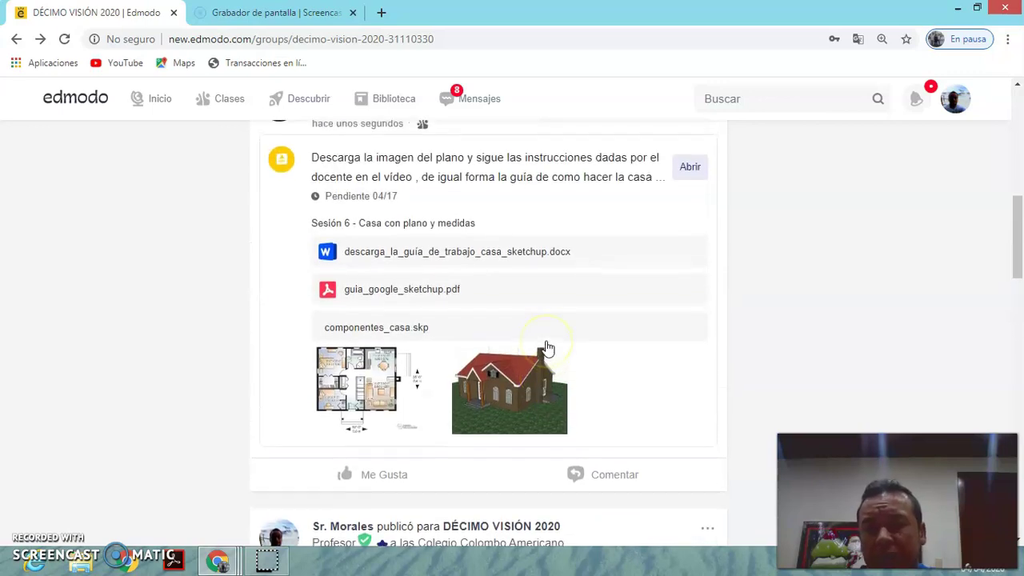
{"action": "scroll", "coordinate": [548, 348], "scroll_direction": "up", "scroll_amount": 1}
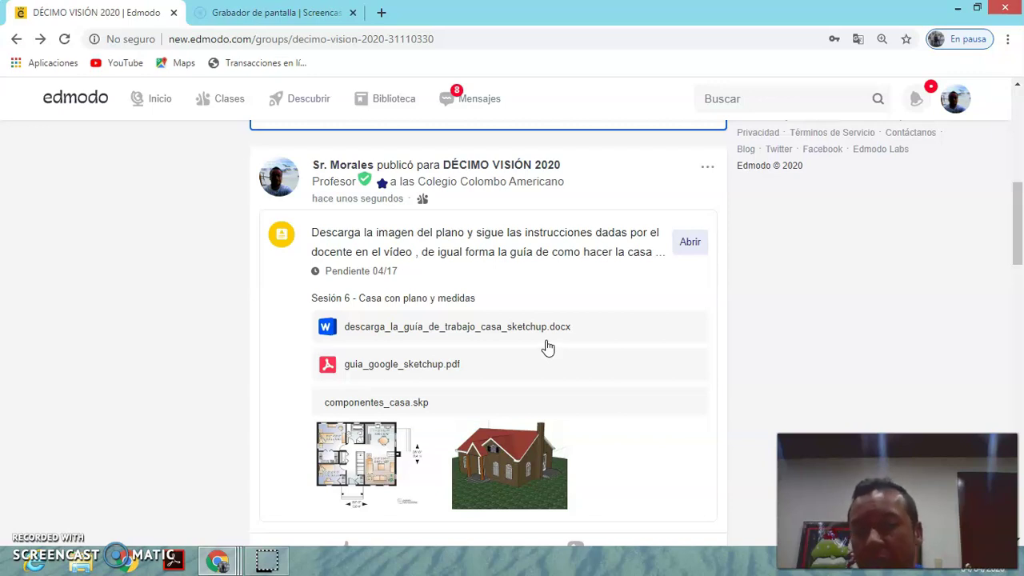
Step: Open the descarga_la_guía_de_trabajo_casa_sketchup.docx attachment in a new tab
{"action": "left_click", "coordinate": [558, 328]}
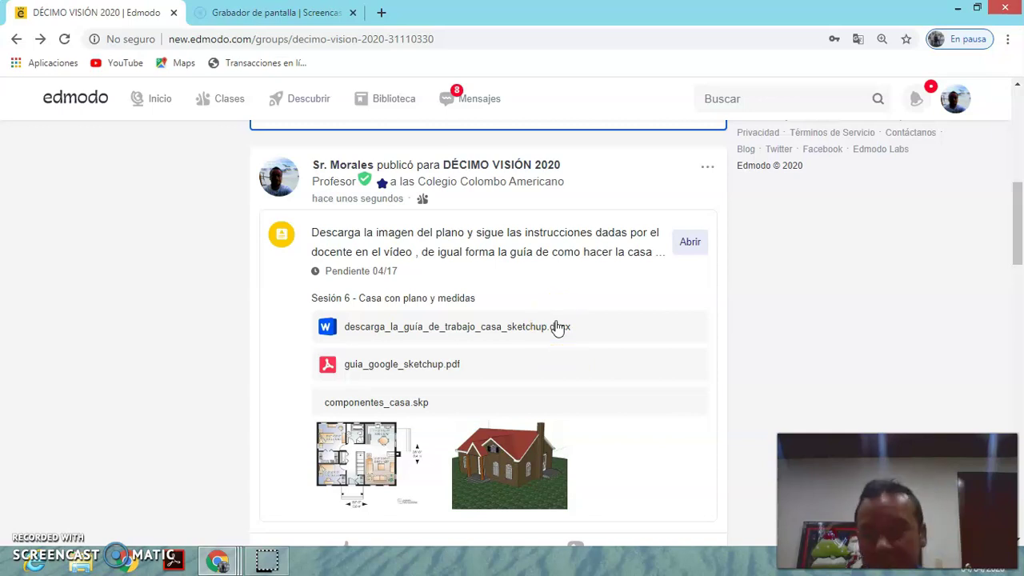
{"action": "left_click", "coordinate": [615, 408]}
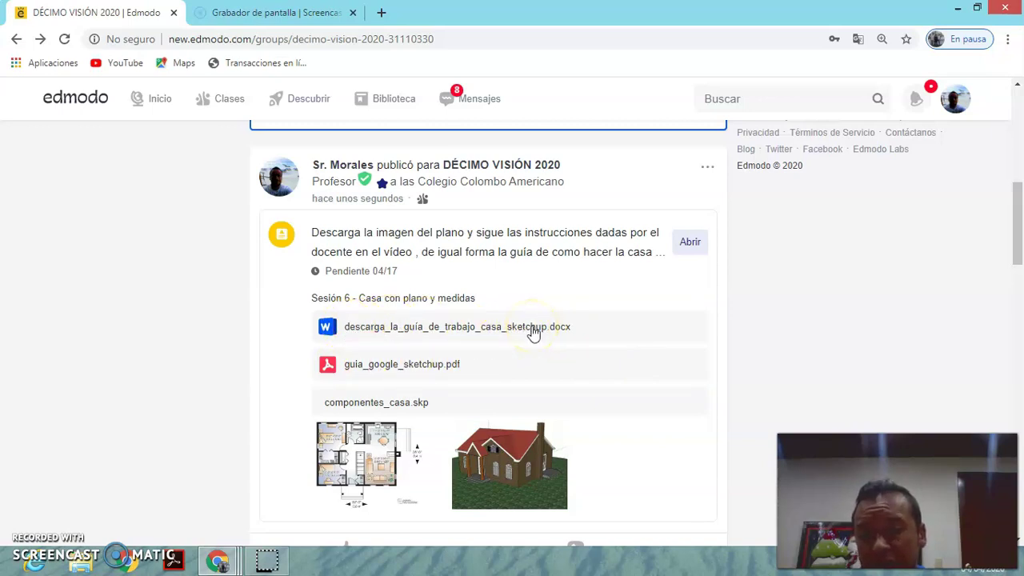
{"action": "left_click", "coordinate": [533, 333]}
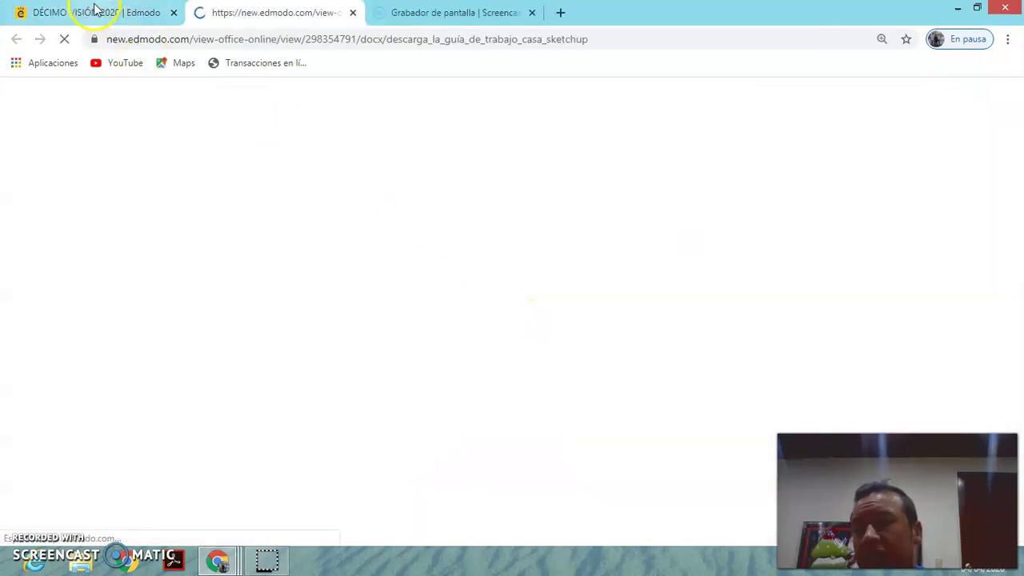
Step: Open the finished-house picture casa.png and the floor plan plano.jpg in separate tabs
{"action": "left_click", "coordinate": [126, 11]}
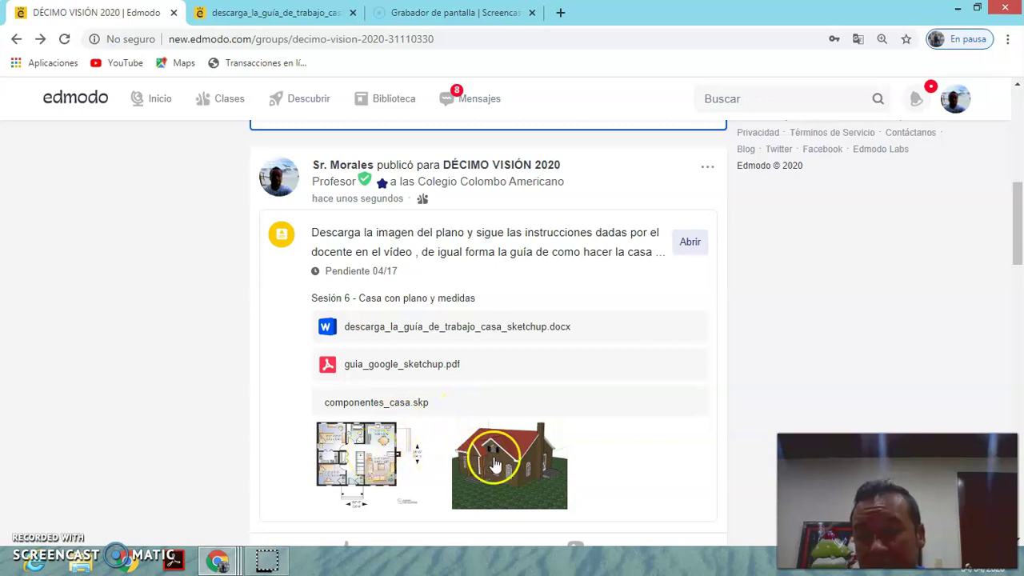
{"action": "left_click", "coordinate": [490, 461]}
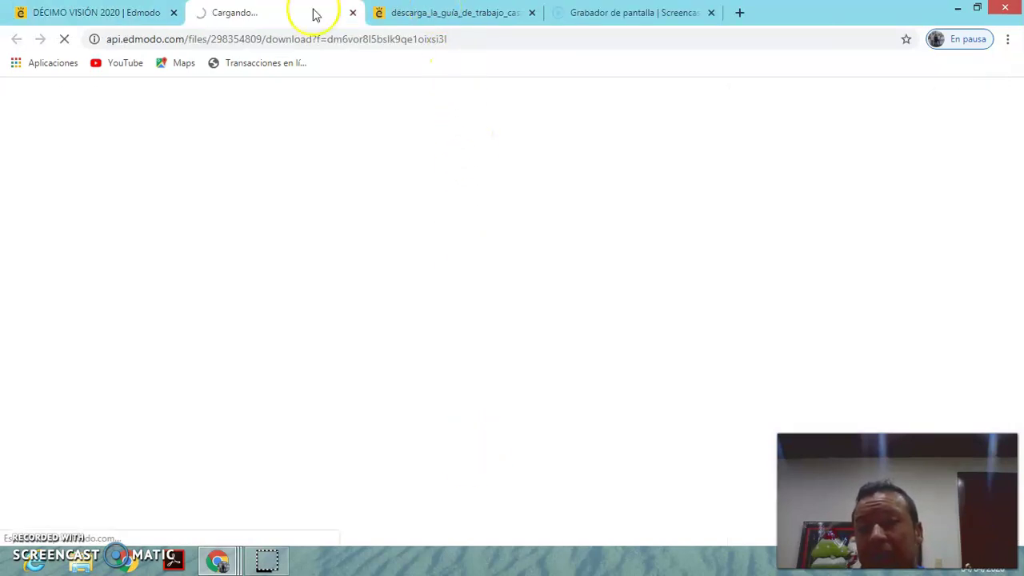
{"action": "left_click", "coordinate": [126, 12]}
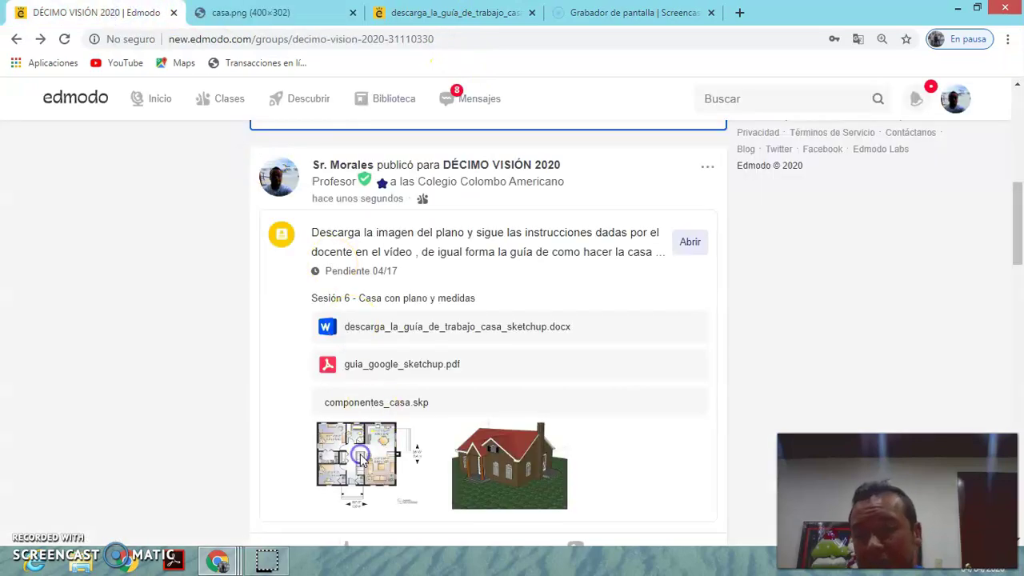
{"action": "left_click", "coordinate": [360, 453]}
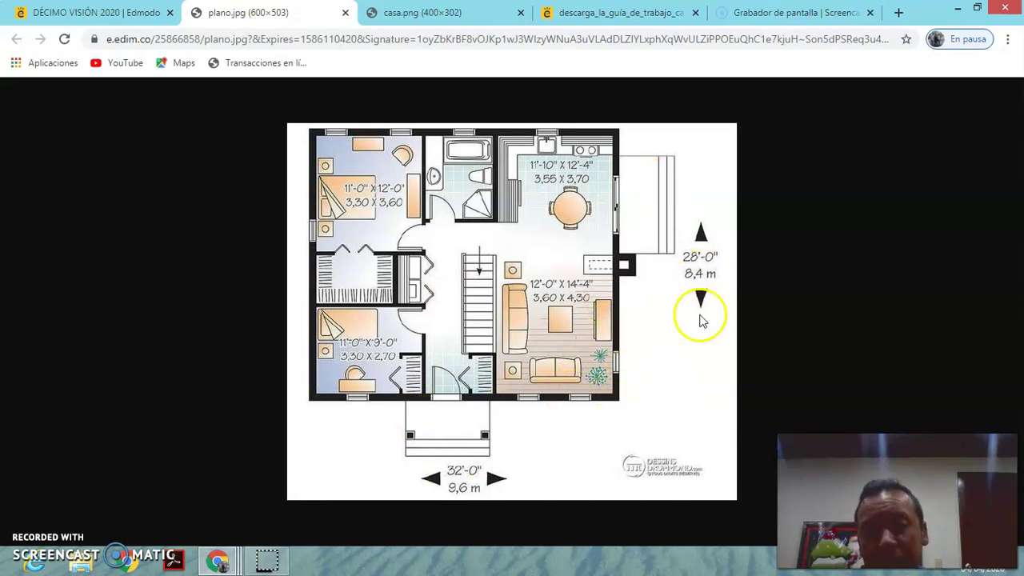
Step: Compare the house picture with the floor plan, then return to the work guide
{"action": "left_click", "coordinate": [480, 16]}
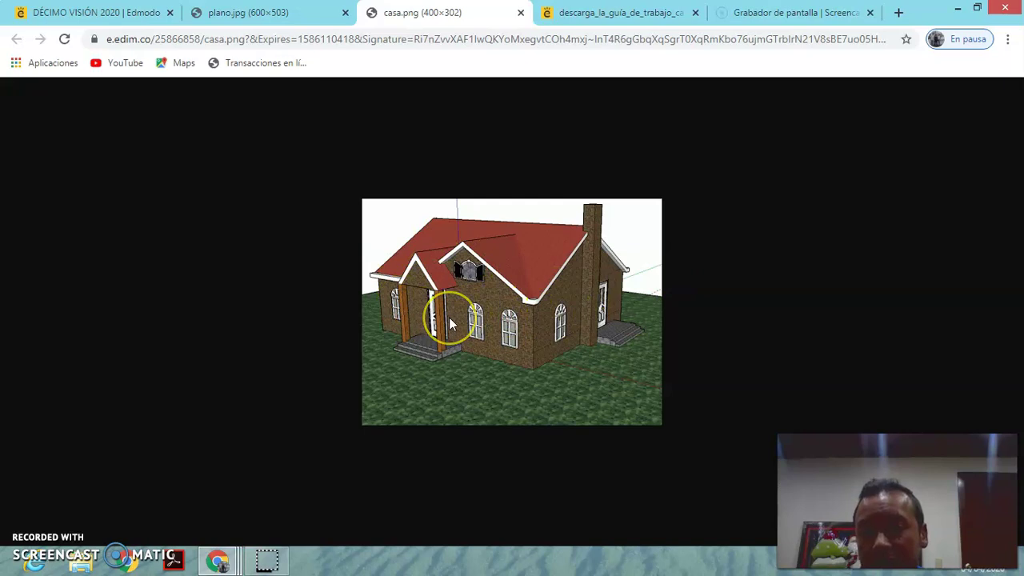
{"action": "left_click", "coordinate": [276, 23]}
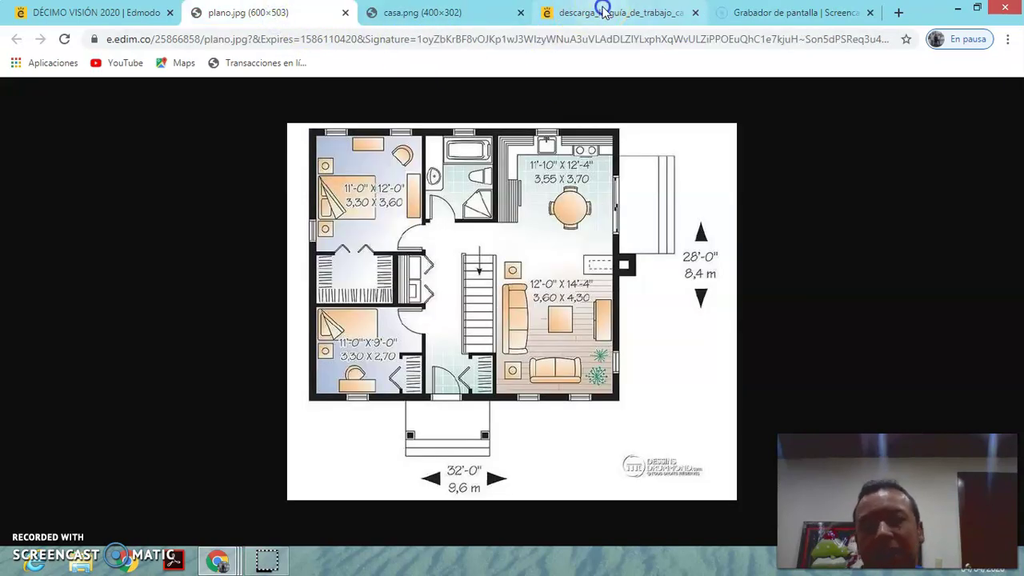
{"action": "left_click", "coordinate": [604, 13]}
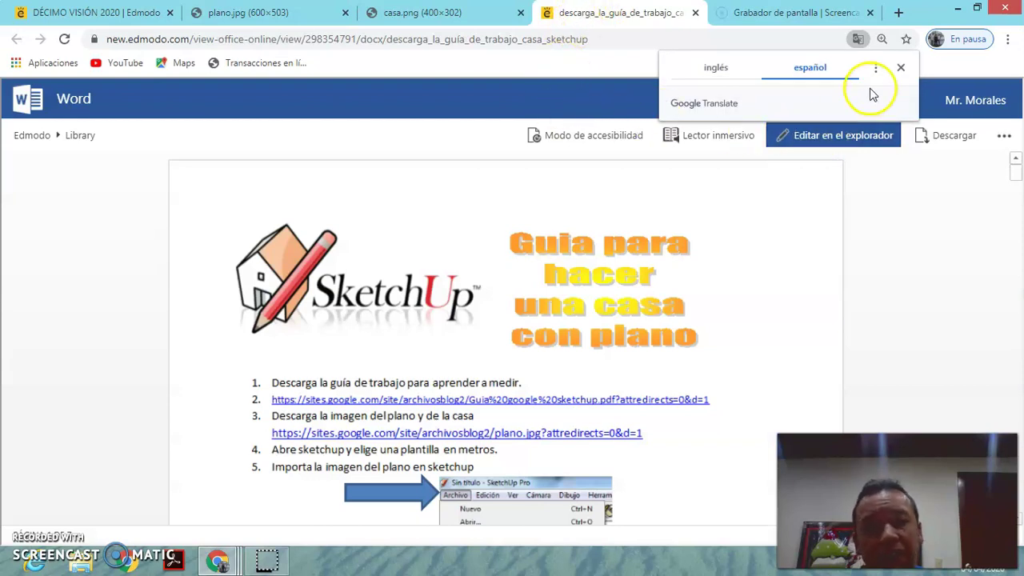
Step: Dismiss the translation offer and read the guide's steps 6–9 on importing and scaling the plan
{"action": "left_click", "coordinate": [900, 74]}
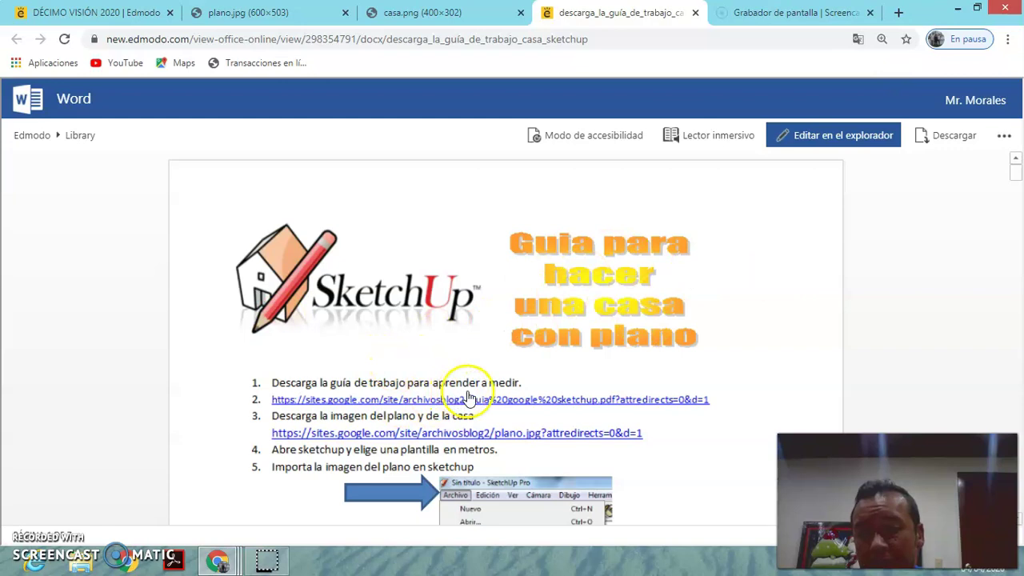
{"action": "scroll", "coordinate": [480, 384], "scroll_direction": "down", "scroll_amount": 1}
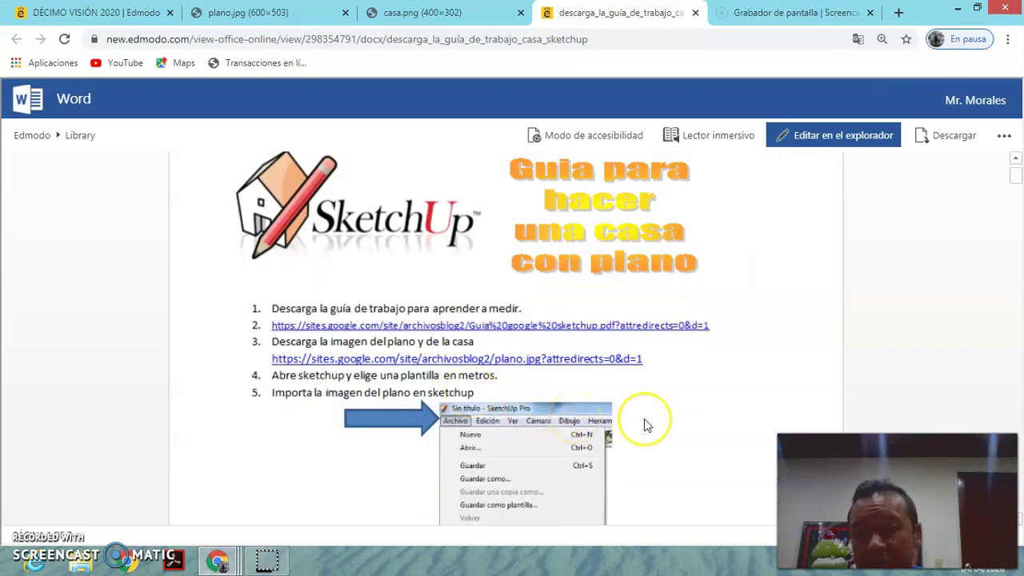
{"action": "scroll", "coordinate": [646, 424], "scroll_direction": "down", "scroll_amount": 1}
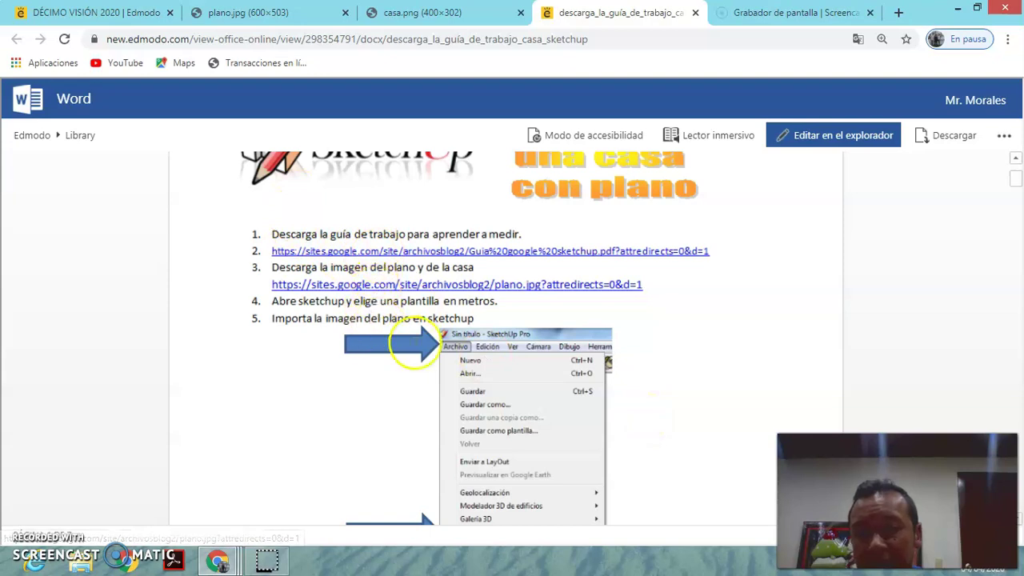
{"action": "scroll", "coordinate": [480, 340], "scroll_direction": "down", "scroll_amount": 6}
{"action": "scroll", "coordinate": [528, 344], "scroll_direction": "down", "scroll_amount": 4}
{"action": "scroll", "coordinate": [537, 352], "scroll_direction": "down", "scroll_amount": 2}
{"action": "scroll", "coordinate": [536, 357], "scroll_direction": "down", "scroll_amount": 4}
{"action": "scroll", "coordinate": [536, 357], "scroll_direction": "down", "scroll_amount": 3}
{"action": "scroll", "coordinate": [536, 357], "scroll_direction": "up", "scroll_amount": 3}
{"action": "scroll", "coordinate": [536, 357], "scroll_direction": "up", "scroll_amount": 3}
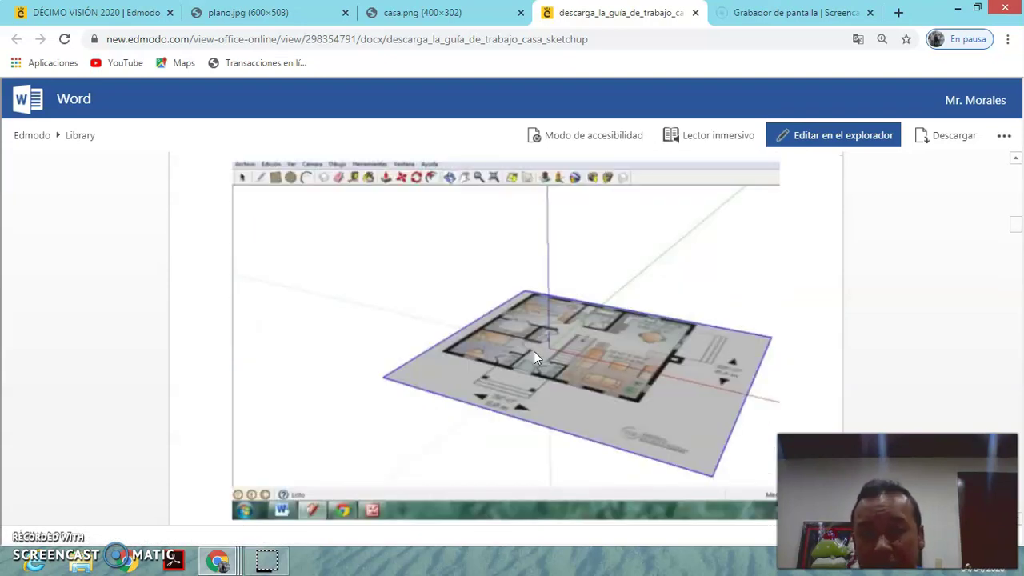
{"action": "scroll", "coordinate": [536, 357], "scroll_direction": "up", "scroll_amount": 2}
{"action": "scroll", "coordinate": [536, 358], "scroll_direction": "up", "scroll_amount": 2}
{"action": "scroll", "coordinate": [536, 358], "scroll_direction": "up", "scroll_amount": 4}
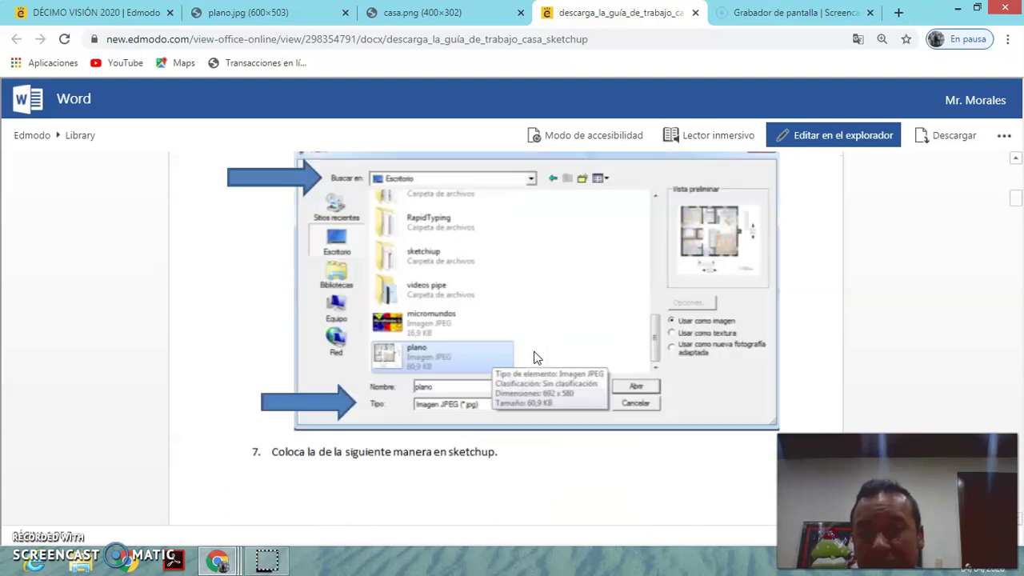
{"action": "scroll", "coordinate": [536, 358], "scroll_direction": "down", "scroll_amount": 2}
{"action": "scroll", "coordinate": [536, 358], "scroll_direction": "down", "scroll_amount": 3}
{"action": "scroll", "coordinate": [536, 358], "scroll_direction": "down", "scroll_amount": 3}
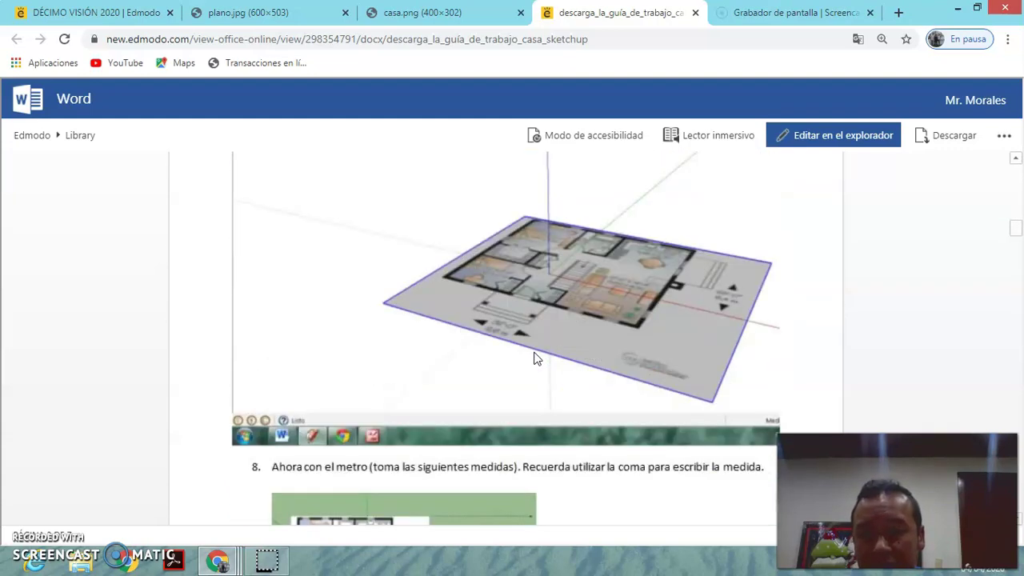
{"action": "scroll", "coordinate": [536, 358], "scroll_direction": "down", "scroll_amount": 2}
{"action": "scroll", "coordinate": [536, 360], "scroll_direction": "down", "scroll_amount": 2}
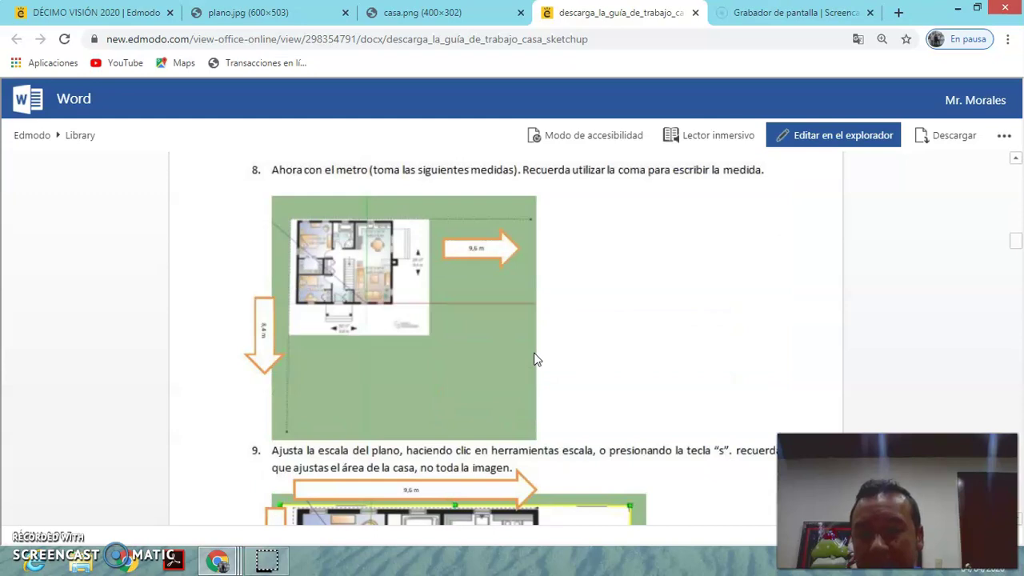
Step: Scroll back up the guide, view the plano.jpg floor plan, then return to Edmodo
{"action": "scroll", "coordinate": [537, 359], "scroll_direction": "up", "scroll_amount": 2}
{"action": "scroll", "coordinate": [536, 359], "scroll_direction": "up", "scroll_amount": 4}
{"action": "scroll", "coordinate": [536, 359], "scroll_direction": "up", "scroll_amount": 4}
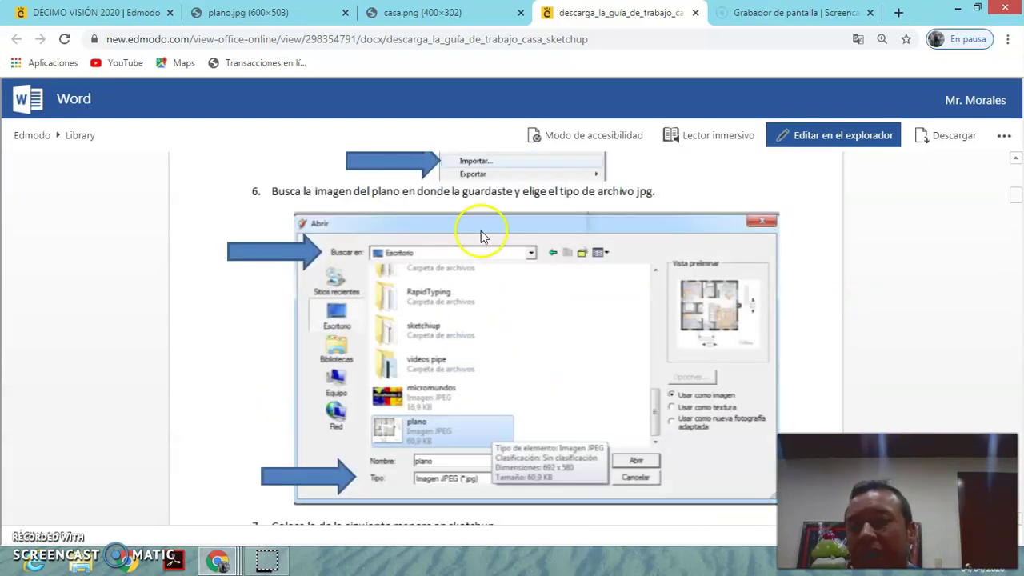
{"action": "scroll", "coordinate": [480, 229], "scroll_direction": "up", "scroll_amount": 4}
{"action": "left_click", "coordinate": [264, 16]}
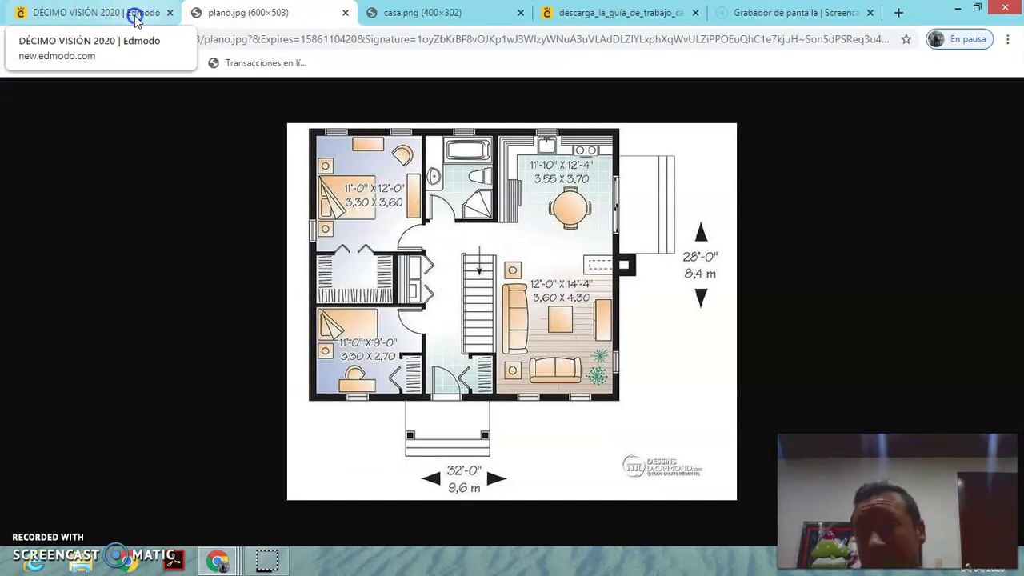
{"action": "left_click", "coordinate": [134, 16]}
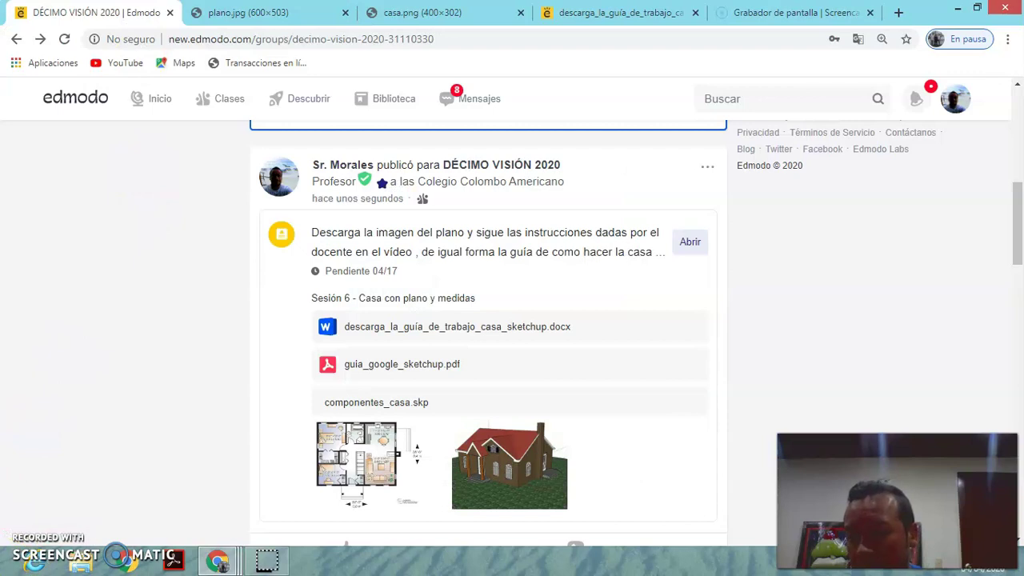
Step: Search the Start screen for 'sketchup' and launch Google SketchUp
{"action": "key", "text": "super"}
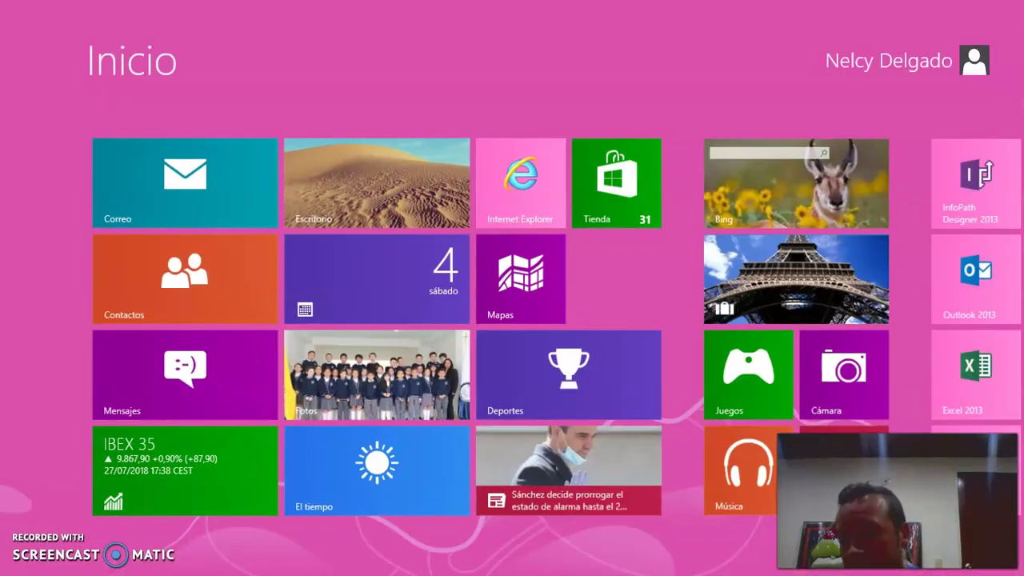
{"action": "type", "text": "s"}
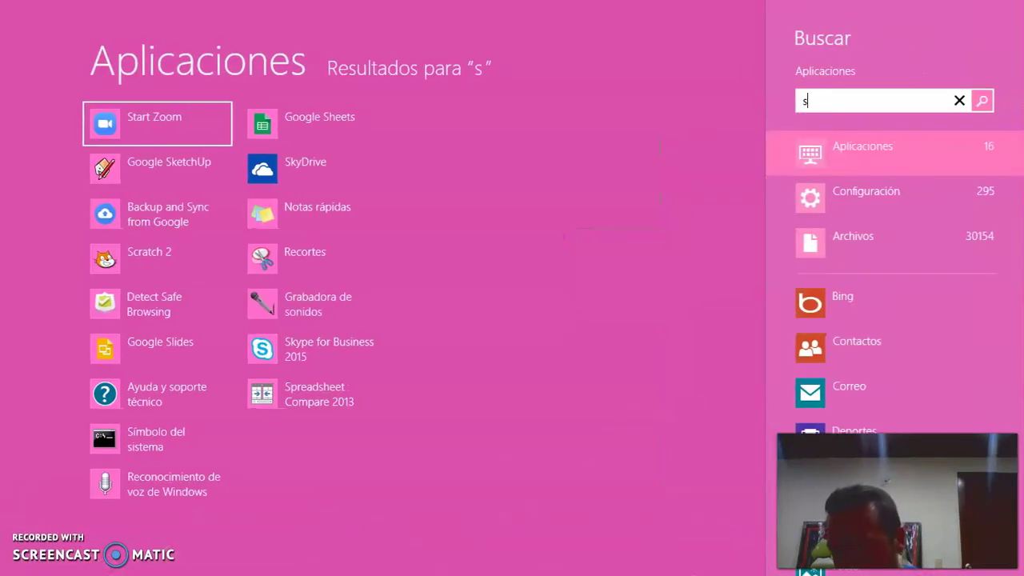
{"action": "type", "text": "ketchup"}
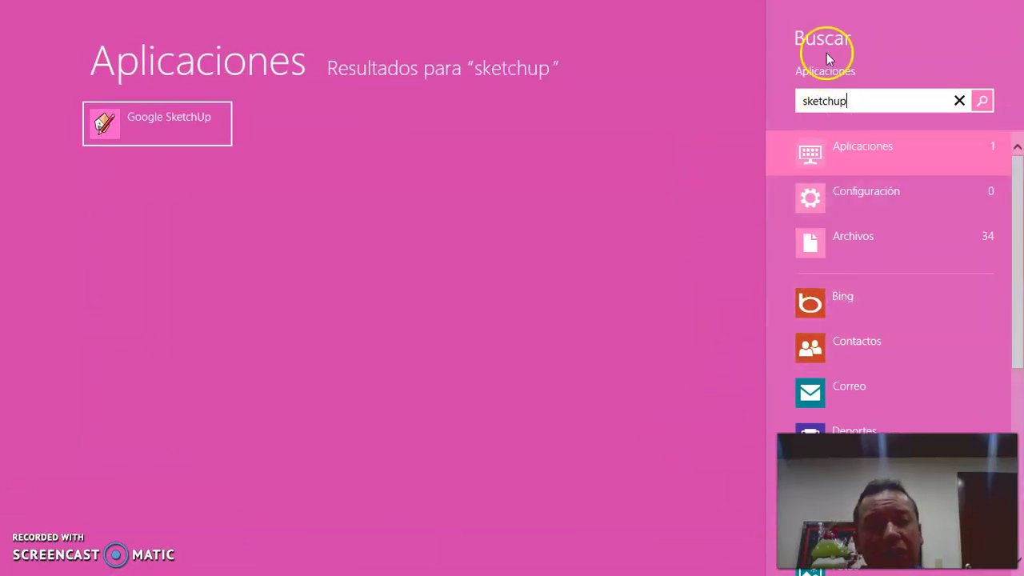
{"action": "left_click", "coordinate": [201, 135]}
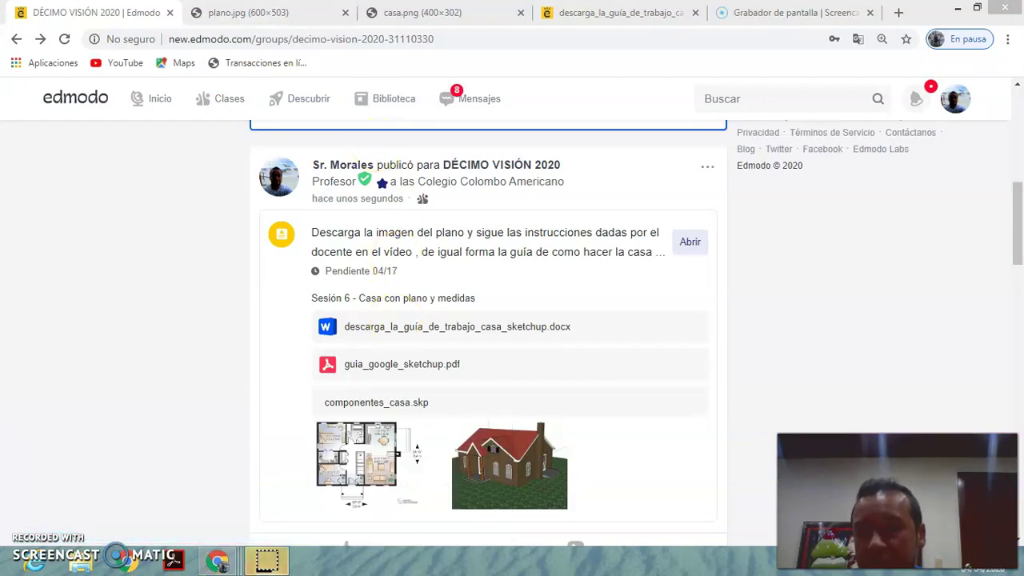
Step: Glance at the house picture, then scroll the guide through steps 7–9 and back to step 7's screenshot
{"action": "left_click", "coordinate": [392, 12]}
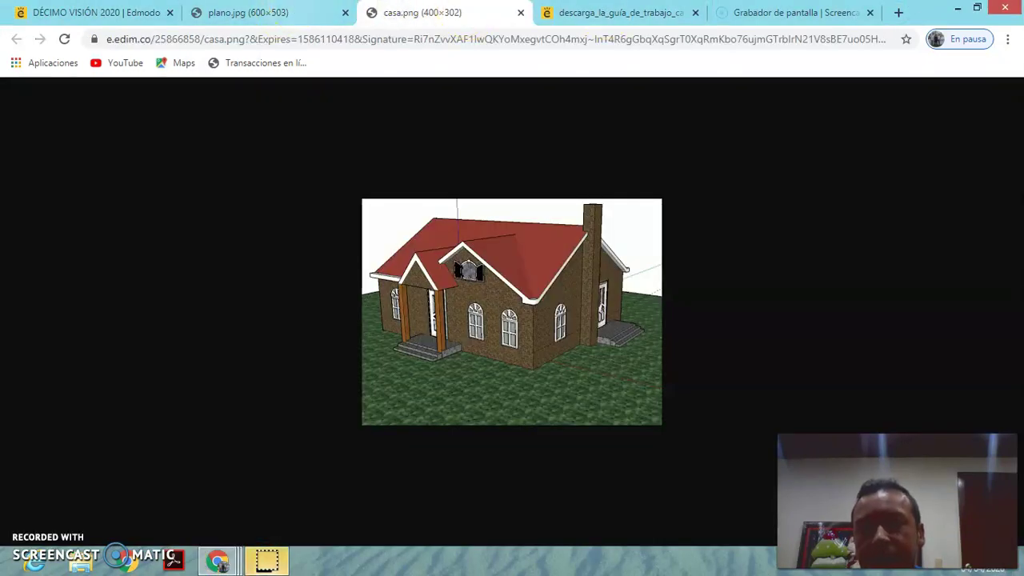
{"action": "left_click", "coordinate": [672, 9]}
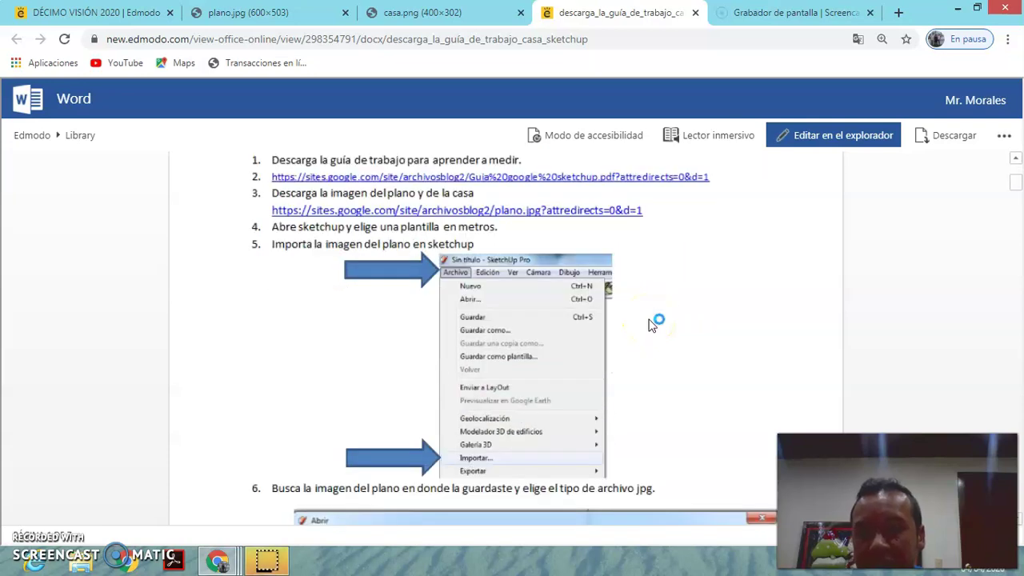
{"action": "scroll", "coordinate": [652, 322], "scroll_direction": "down", "scroll_amount": 1}
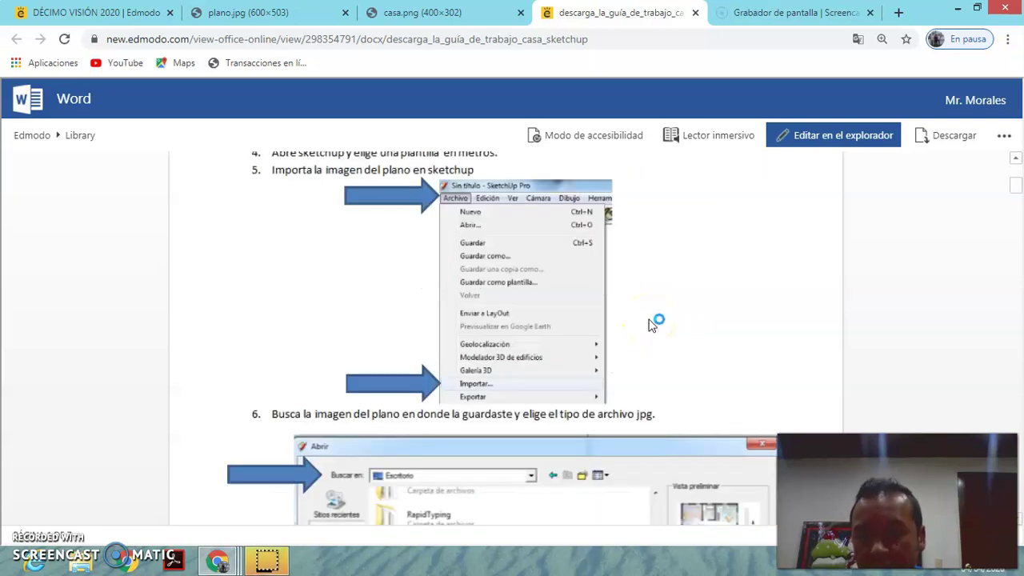
{"action": "scroll", "coordinate": [652, 322], "scroll_direction": "down", "scroll_amount": 1}
{"action": "scroll", "coordinate": [652, 323], "scroll_direction": "down", "scroll_amount": 1}
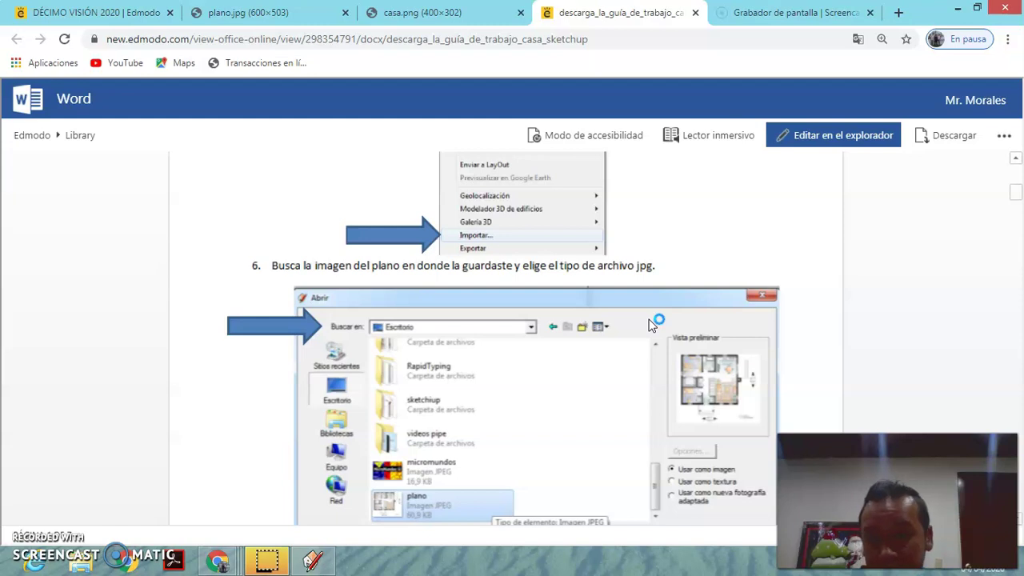
{"action": "scroll", "coordinate": [653, 322], "scroll_direction": "down", "scroll_amount": 1}
{"action": "scroll", "coordinate": [652, 322], "scroll_direction": "down", "scroll_amount": 2}
{"action": "scroll", "coordinate": [652, 323], "scroll_direction": "down", "scroll_amount": 2}
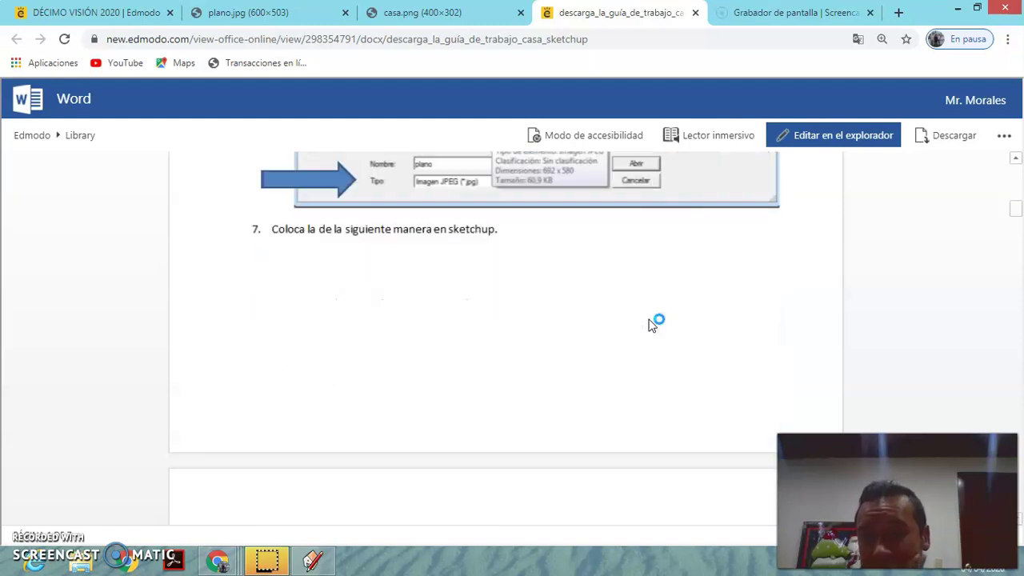
{"action": "scroll", "coordinate": [649, 319], "scroll_direction": "down", "scroll_amount": 2}
{"action": "scroll", "coordinate": [649, 319], "scroll_direction": "down", "scroll_amount": 2}
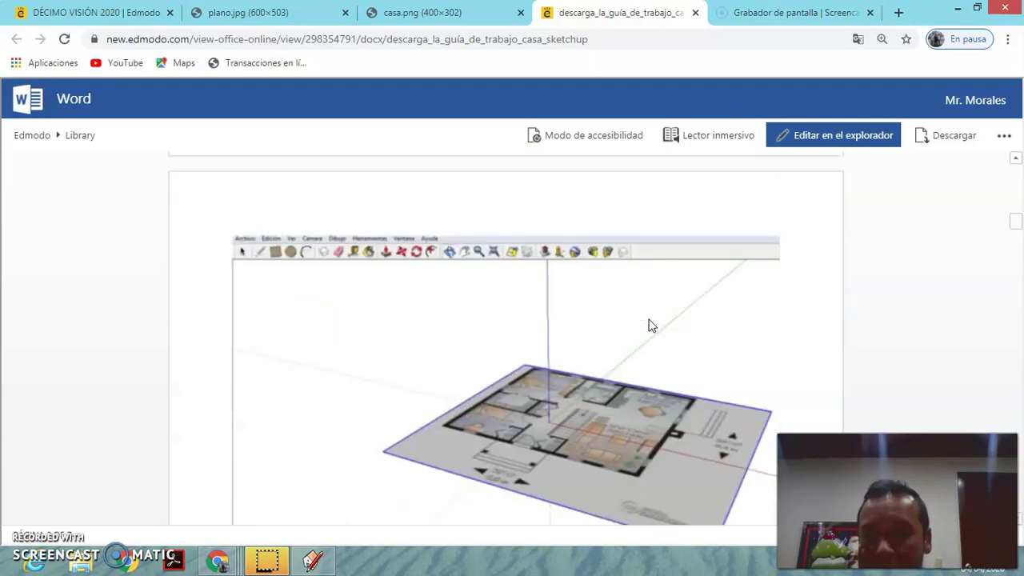
{"action": "scroll", "coordinate": [649, 319], "scroll_direction": "down", "scroll_amount": 1}
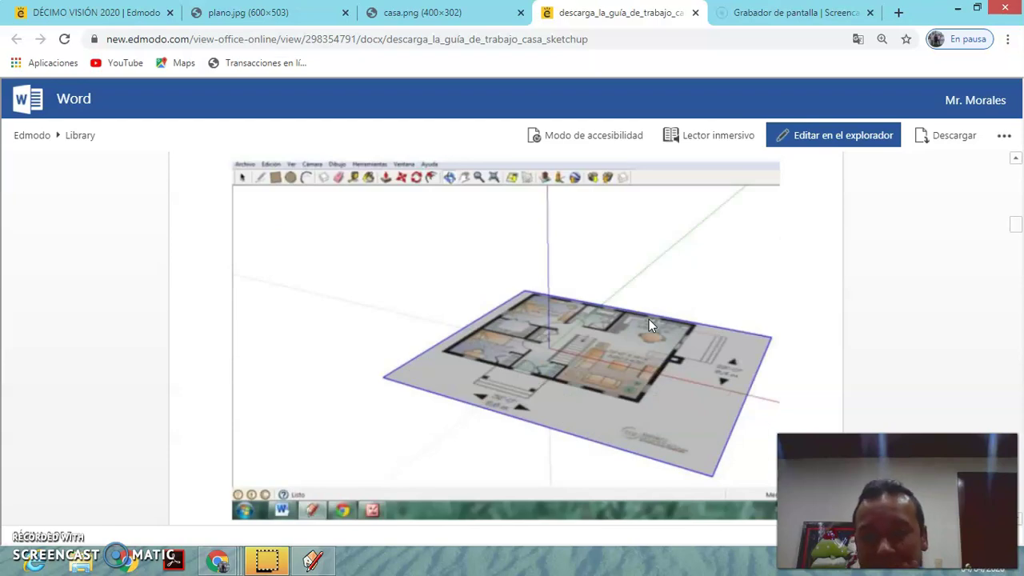
{"action": "scroll", "coordinate": [649, 320], "scroll_direction": "down", "scroll_amount": 1}
{"action": "scroll", "coordinate": [649, 319], "scroll_direction": "down", "scroll_amount": 2}
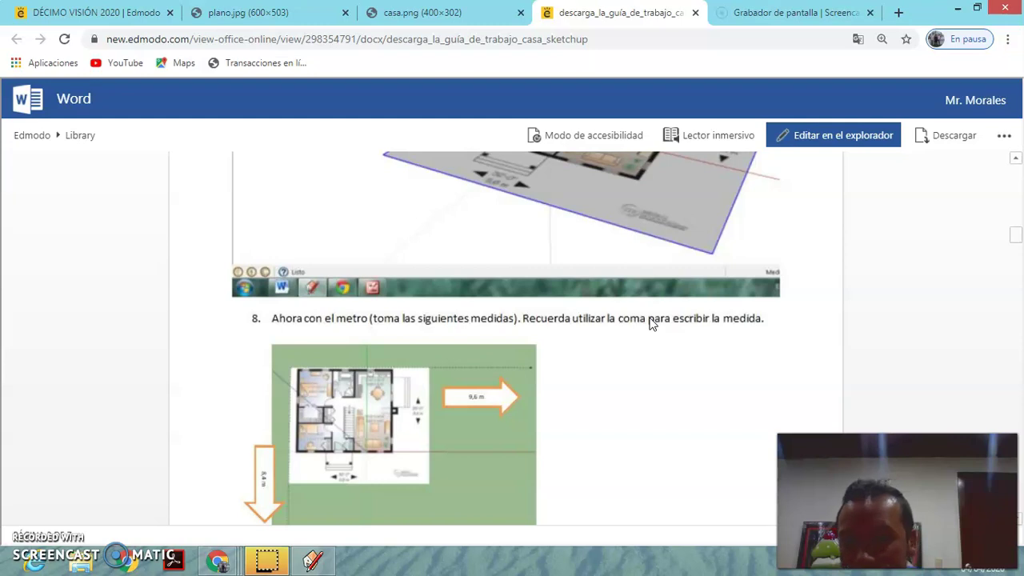
{"action": "scroll", "coordinate": [652, 323], "scroll_direction": "down", "scroll_amount": 2}
{"action": "scroll", "coordinate": [652, 323], "scroll_direction": "down", "scroll_amount": 2}
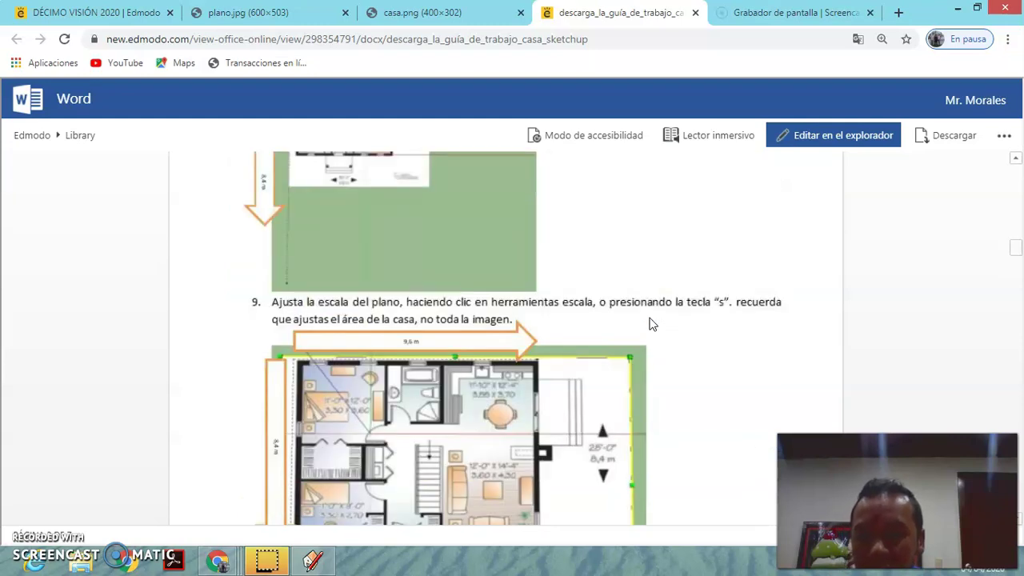
{"action": "scroll", "coordinate": [649, 323], "scroll_direction": "down", "scroll_amount": 3}
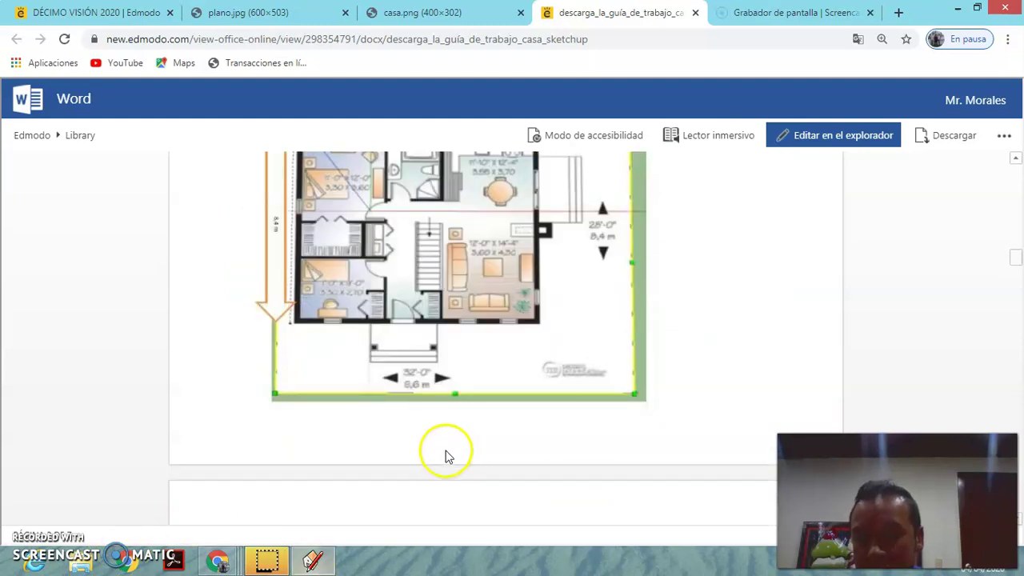
{"action": "scroll", "coordinate": [449, 453], "scroll_direction": "up", "scroll_amount": 3}
{"action": "scroll", "coordinate": [450, 453], "scroll_direction": "up", "scroll_amount": 4}
{"action": "scroll", "coordinate": [450, 454], "scroll_direction": "up", "scroll_amount": 4}
{"action": "scroll", "coordinate": [437, 430], "scroll_direction": "down", "scroll_amount": 2}
{"action": "scroll", "coordinate": [441, 430], "scroll_direction": "down", "scroll_amount": 2}
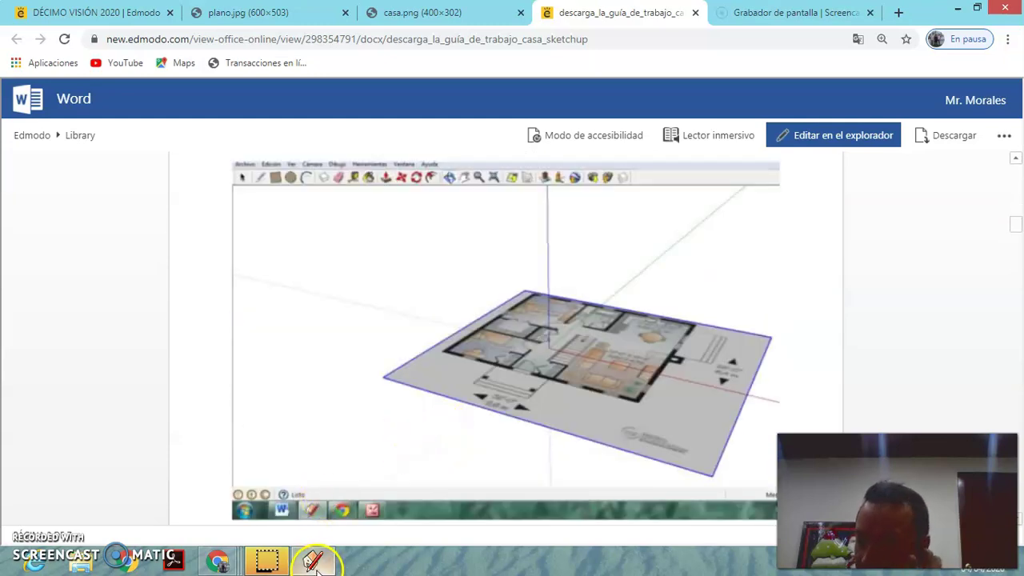
Step: Box-select and delete the default person figure from the untitled SketchUp model
{"action": "left_click", "coordinate": [314, 562]}
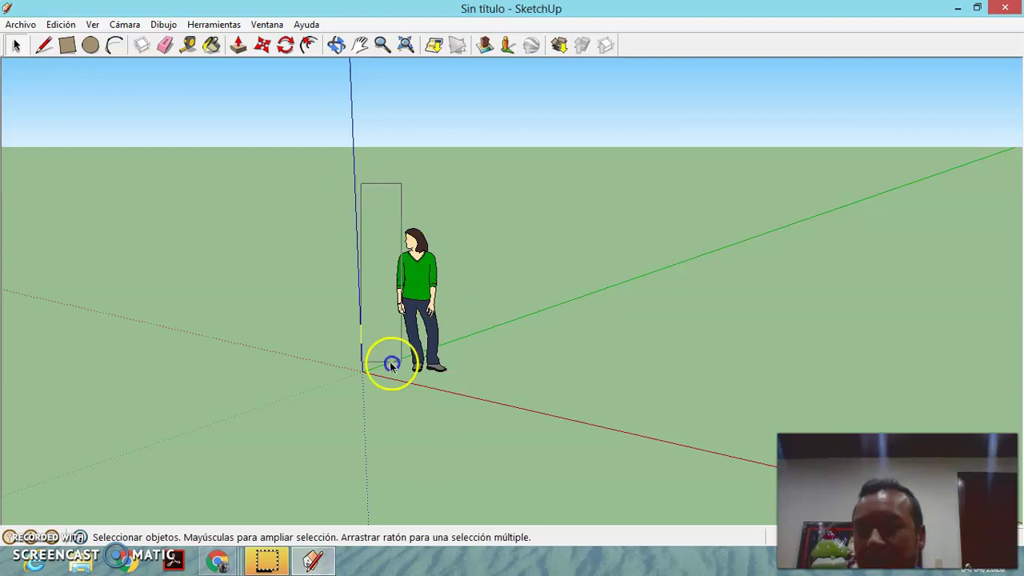
{"action": "left_click_drag", "start_coordinate": [391, 364], "coordinate": [472, 399]}
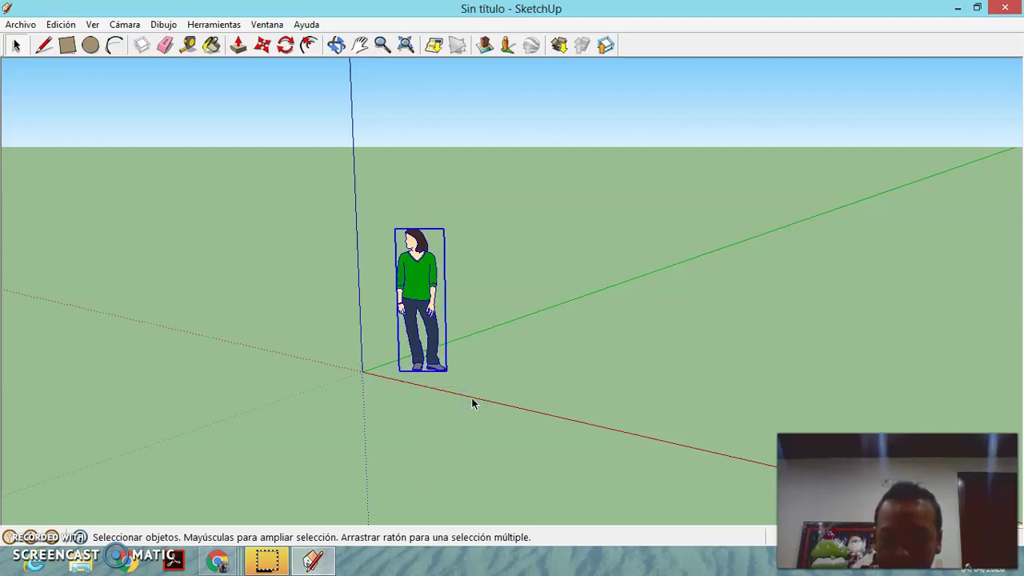
{"action": "key", "text": "Delete"}
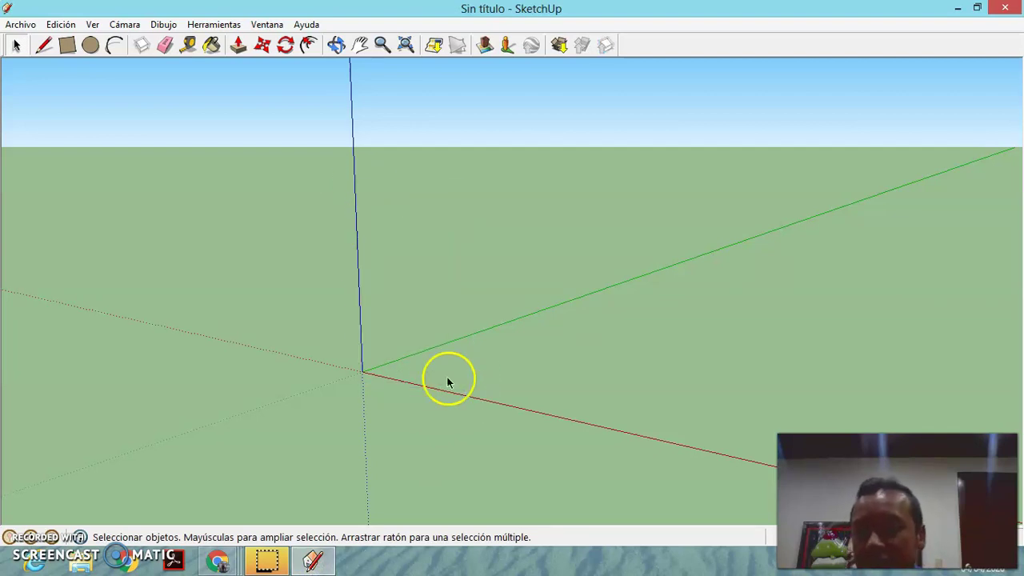
{"action": "left_click", "coordinate": [218, 561]}
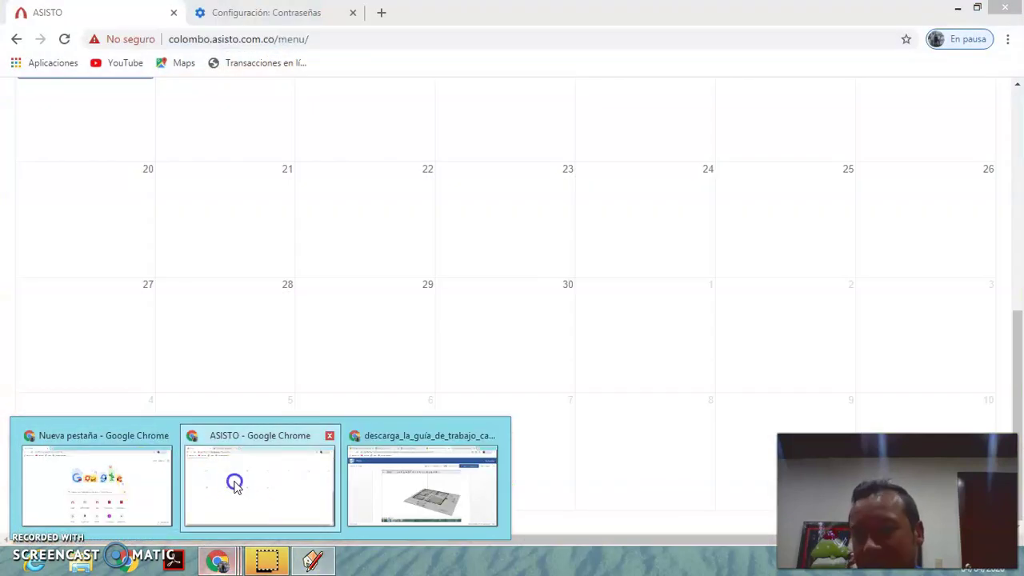
Step: Save the plano.jpg floor-plan image to the Desktop as plano
{"action": "left_click", "coordinate": [235, 482]}
{"action": "left_click", "coordinate": [217, 561]}
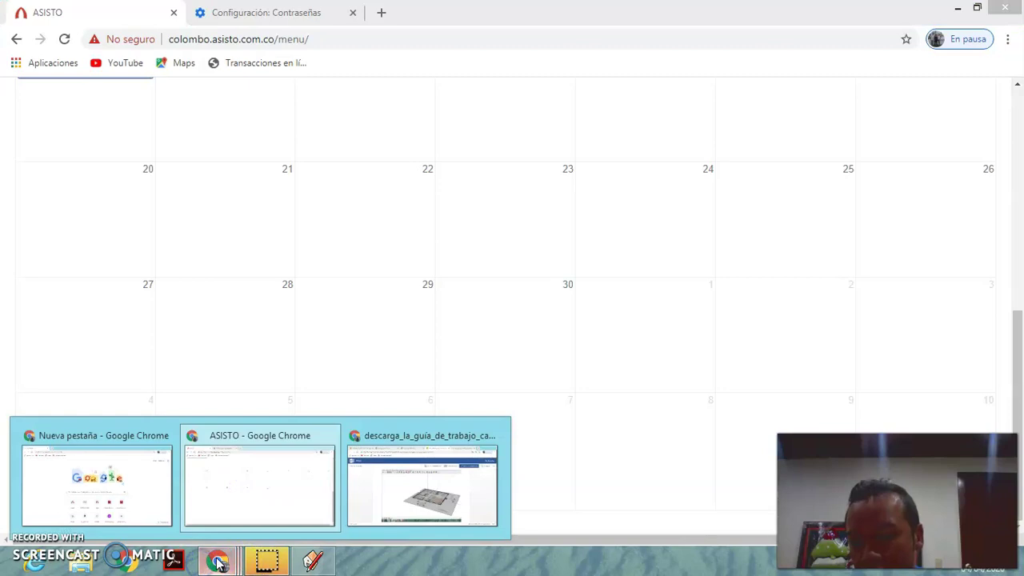
{"action": "left_click", "coordinate": [373, 476]}
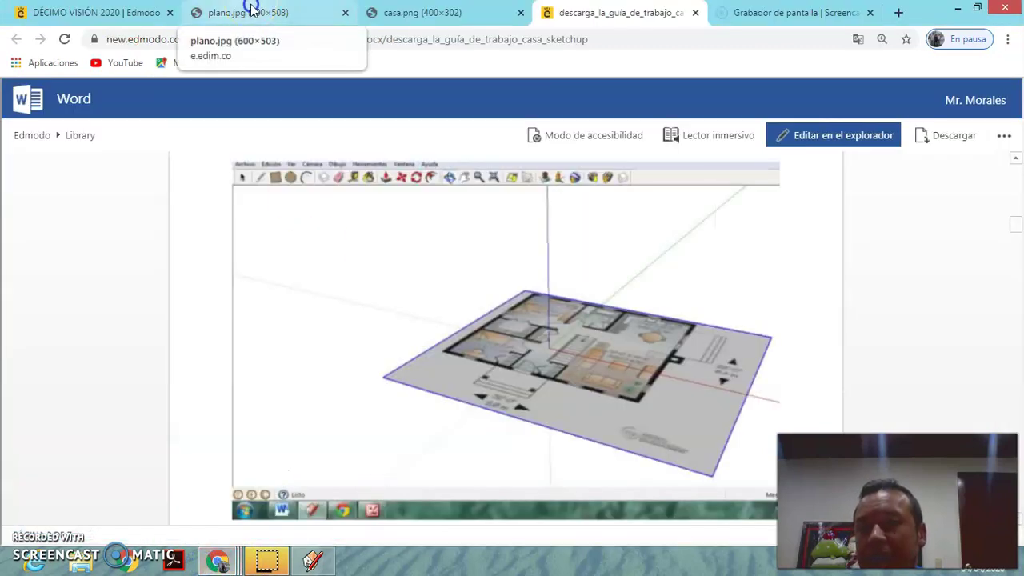
{"action": "left_click", "coordinate": [253, 10]}
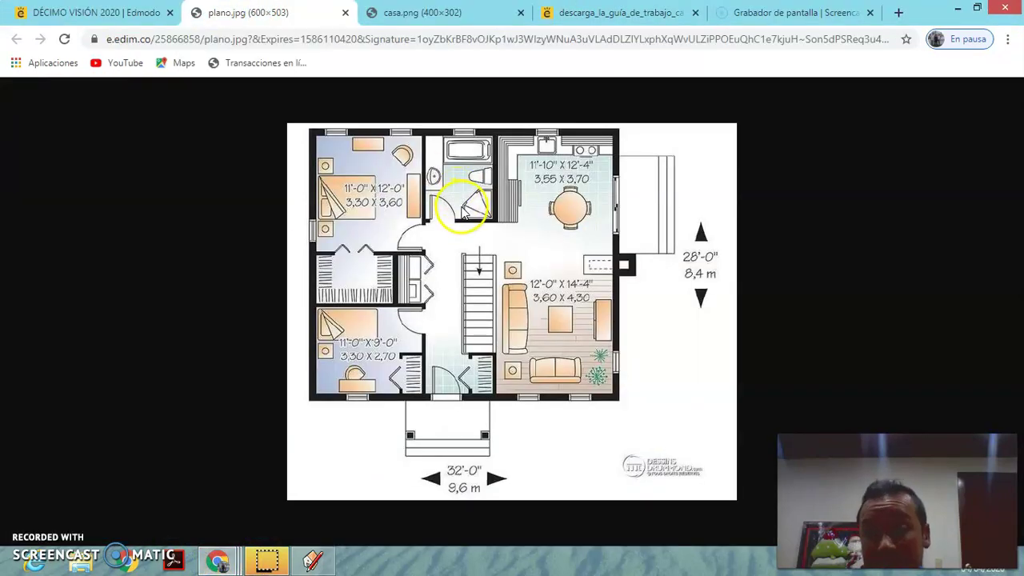
{"action": "right_click", "coordinate": [514, 241]}
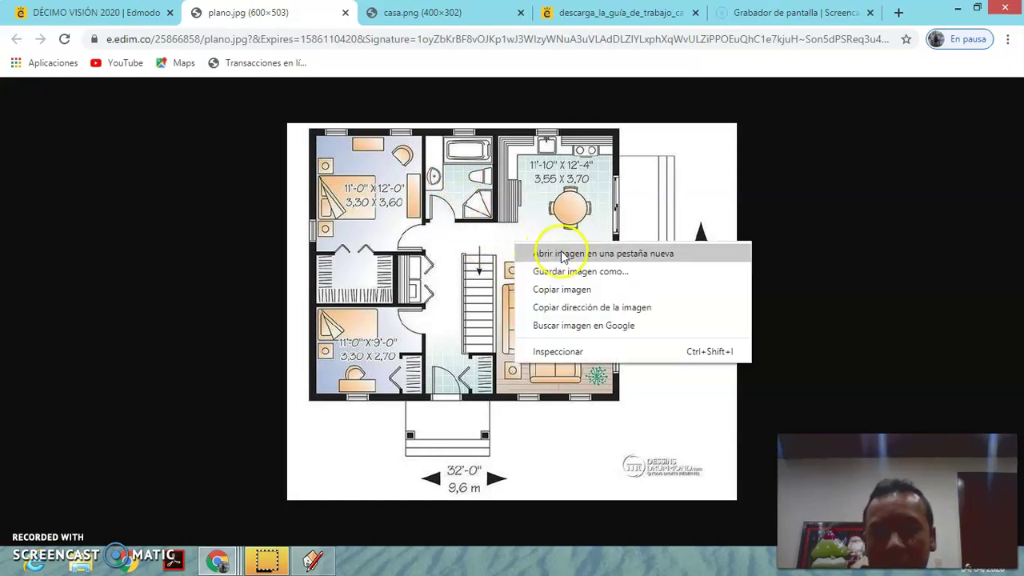
{"action": "left_click", "coordinate": [598, 275]}
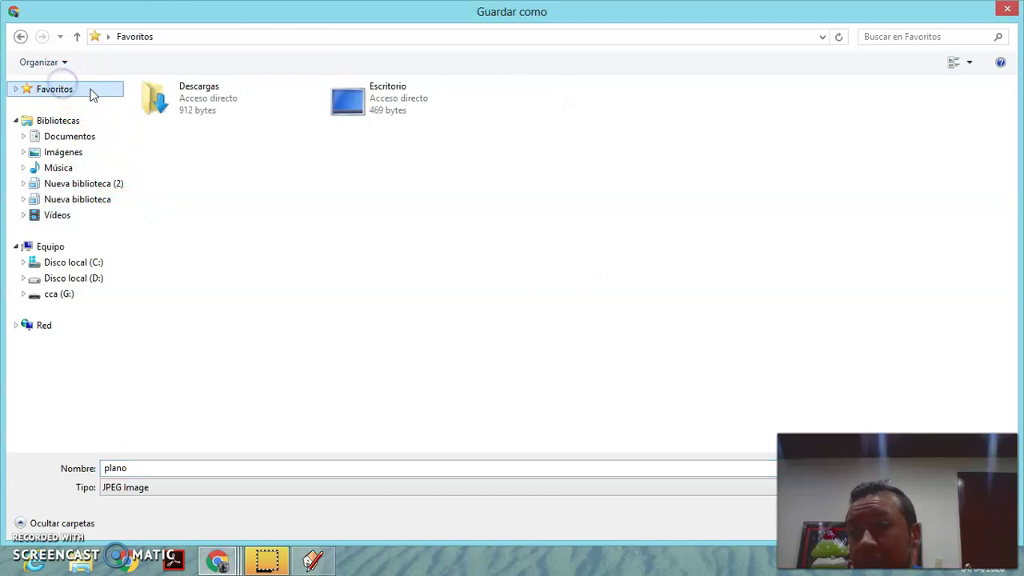
{"action": "left_click", "coordinate": [376, 112]}
{"action": "double_click", "coordinate": [378, 115]}
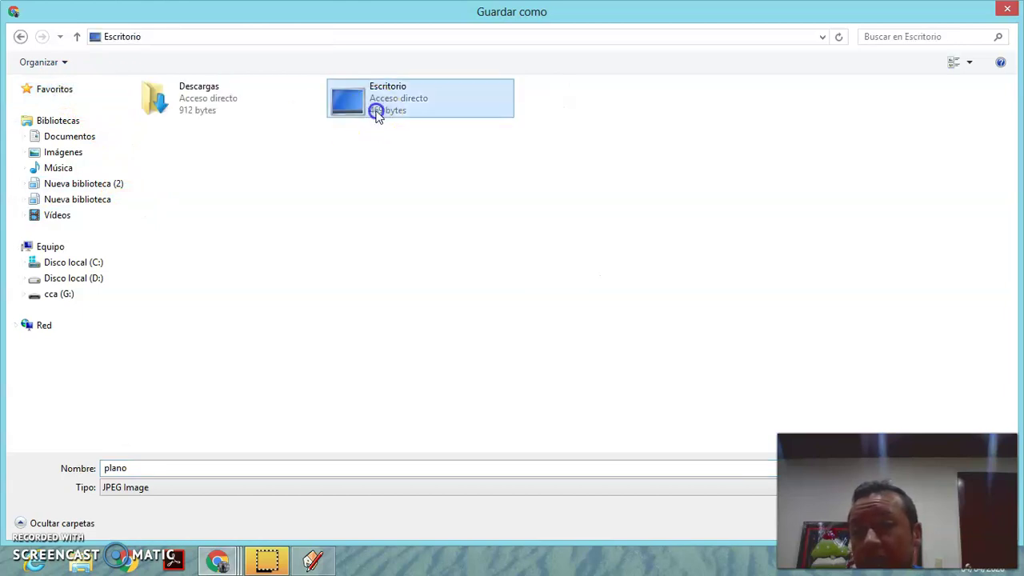
{"action": "double_click", "coordinate": [160, 470]}
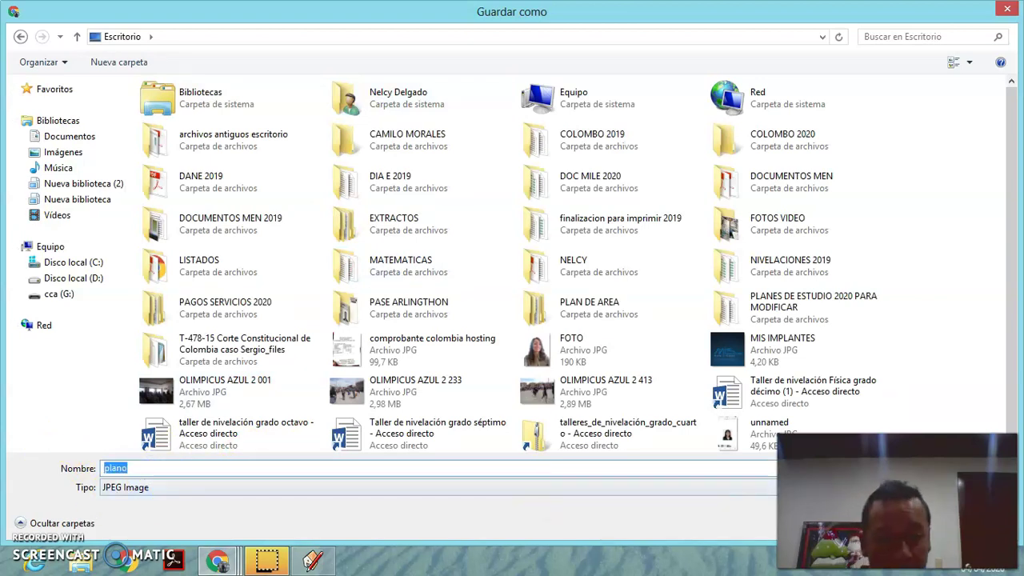
{"action": "key", "text": "Return"}
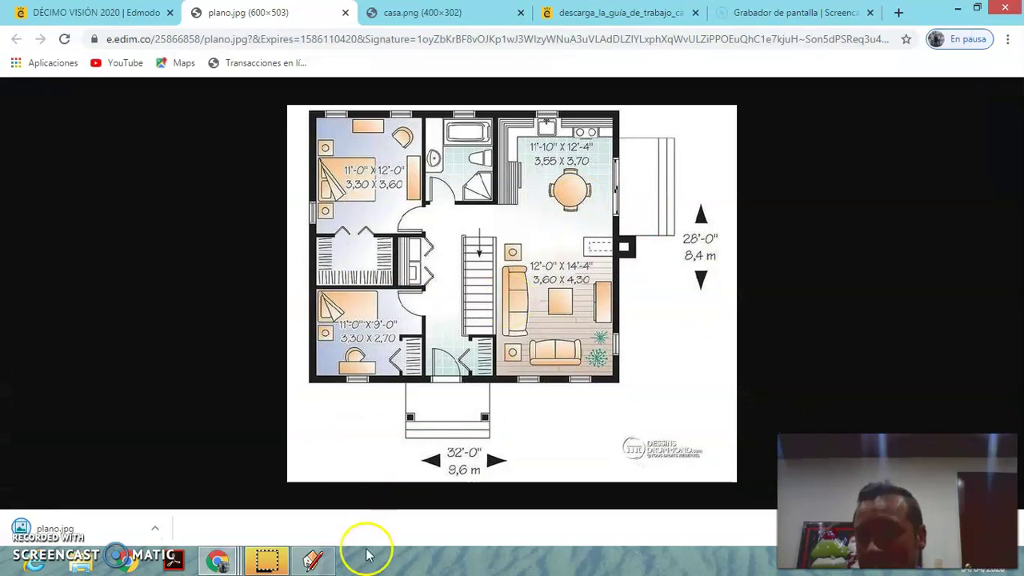
Step: Close the empty new-tab and ASISTO Chrome windows and return to SketchUp
{"action": "left_click", "coordinate": [224, 561]}
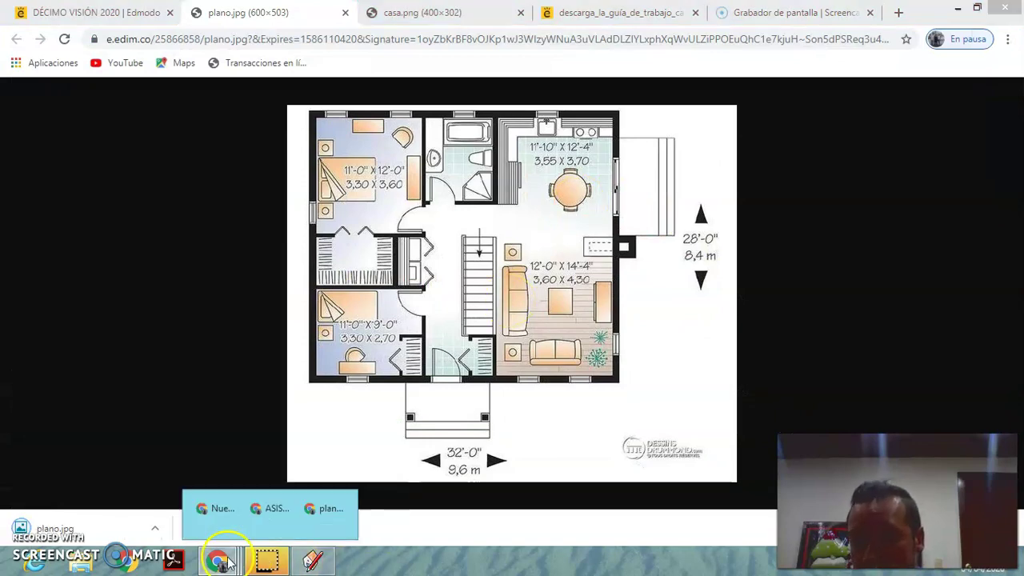
{"action": "mouse_move", "coordinate": [96, 476]}
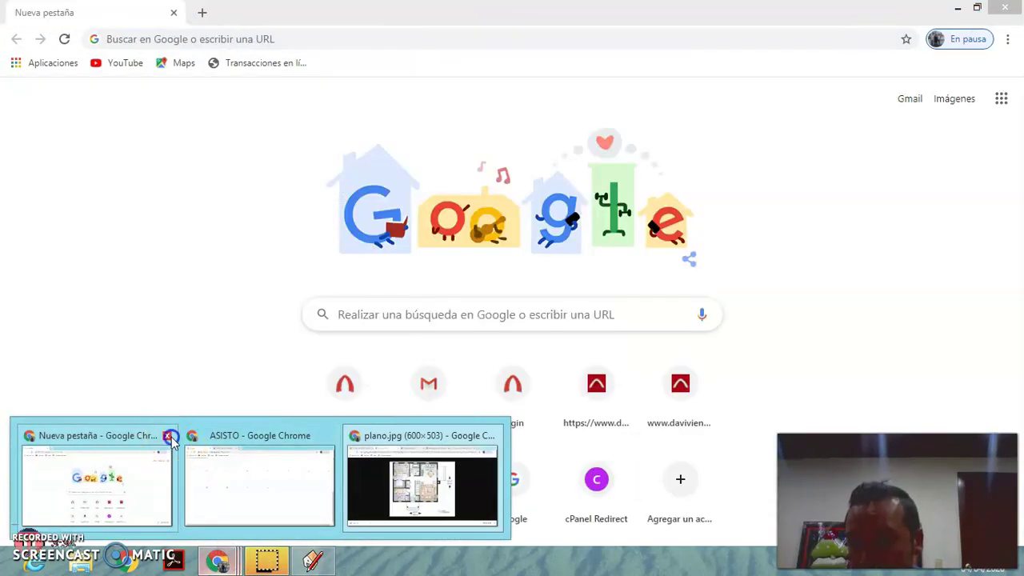
{"action": "left_click", "coordinate": [171, 437]}
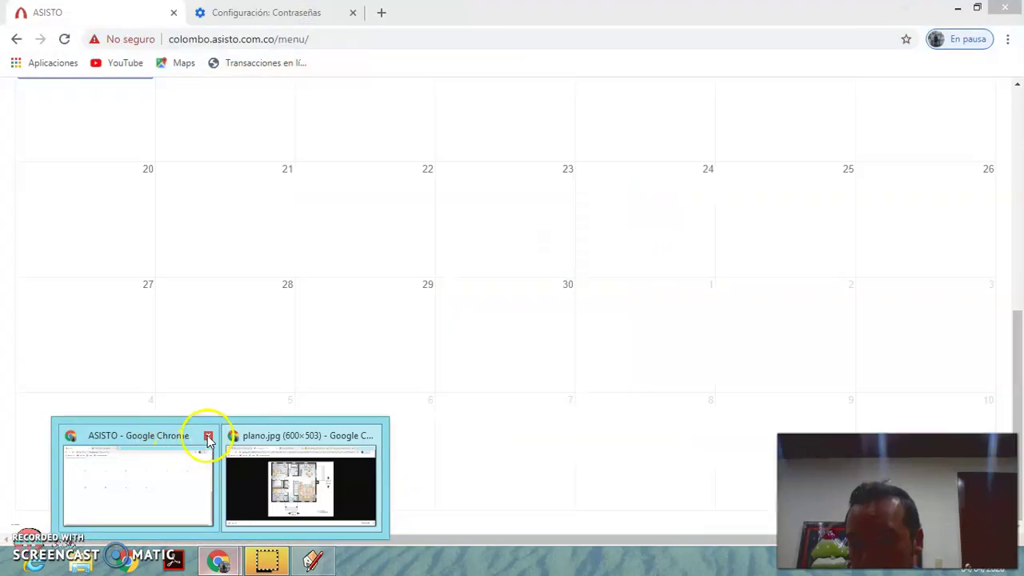
{"action": "left_click", "coordinate": [207, 436]}
{"action": "left_click", "coordinate": [313, 561]}
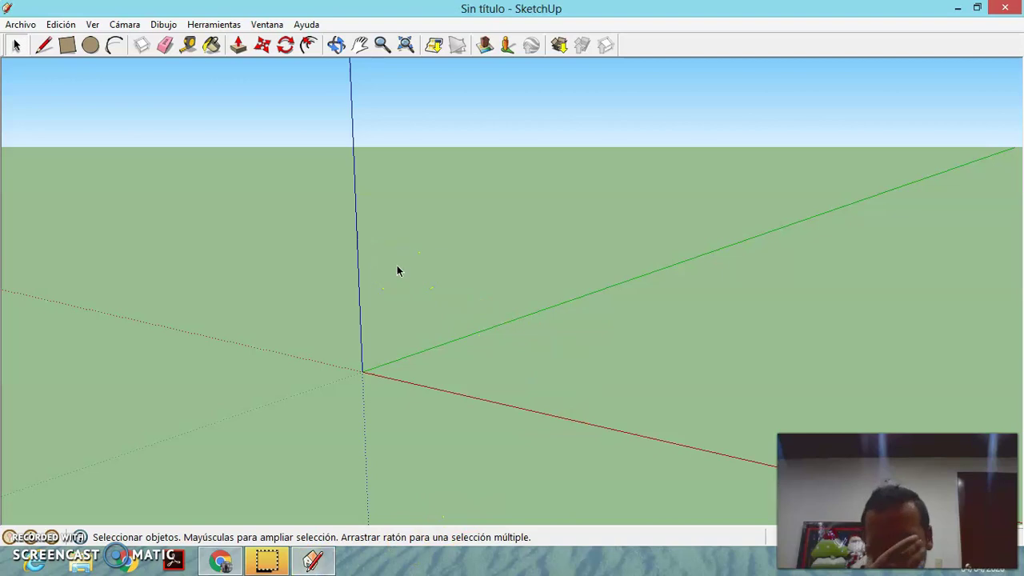
Step: Import plano from the Desktop via Archivo > Importar with the Imagen JPEG (*.jpg) file type
{"action": "left_click", "coordinate": [22, 24]}
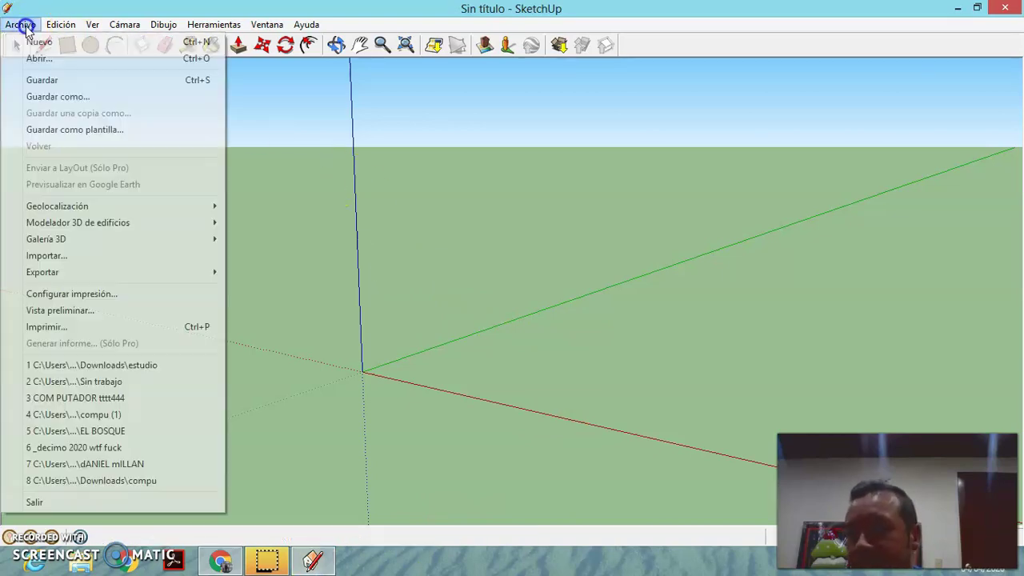
{"action": "left_click", "coordinate": [87, 254]}
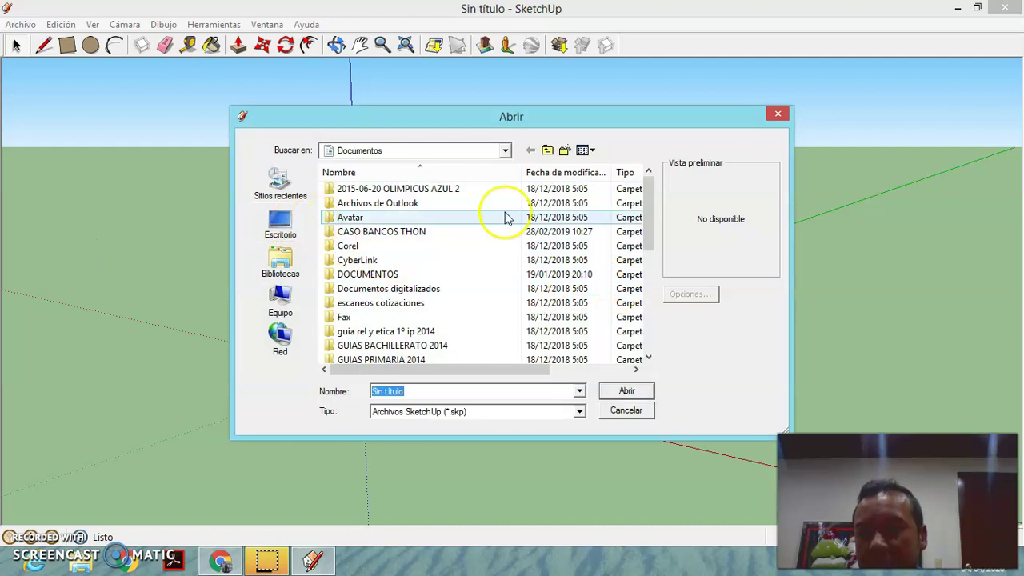
{"action": "left_click", "coordinate": [295, 223]}
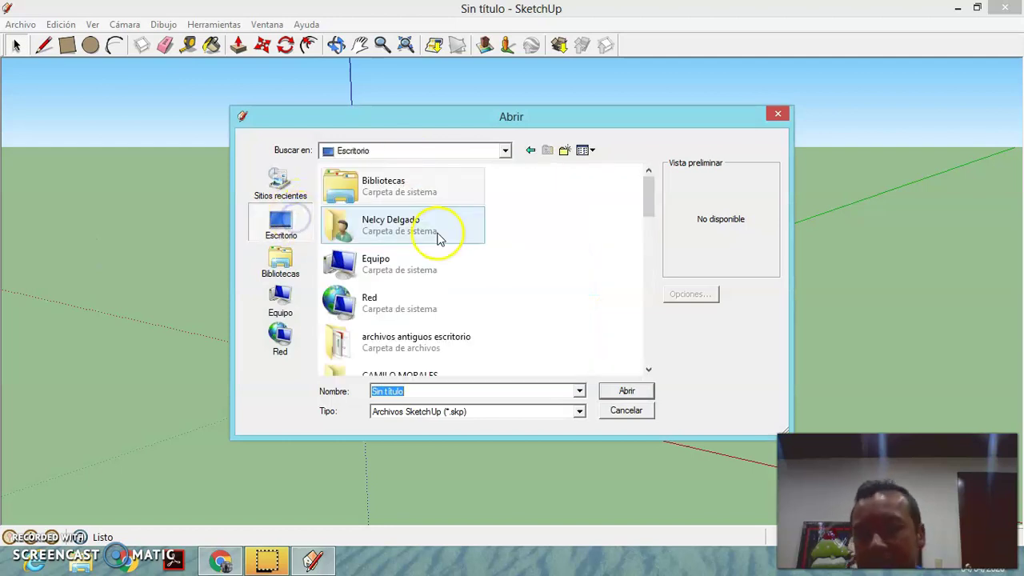
{"action": "left_click_drag", "start_coordinate": [652, 210], "coordinate": [669, 370]}
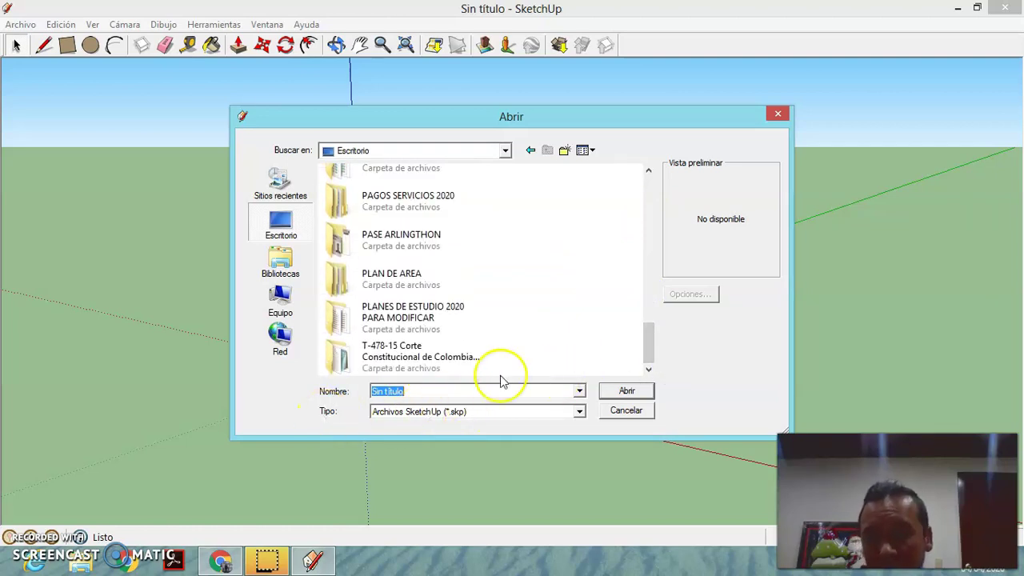
{"action": "left_click", "coordinate": [578, 412]}
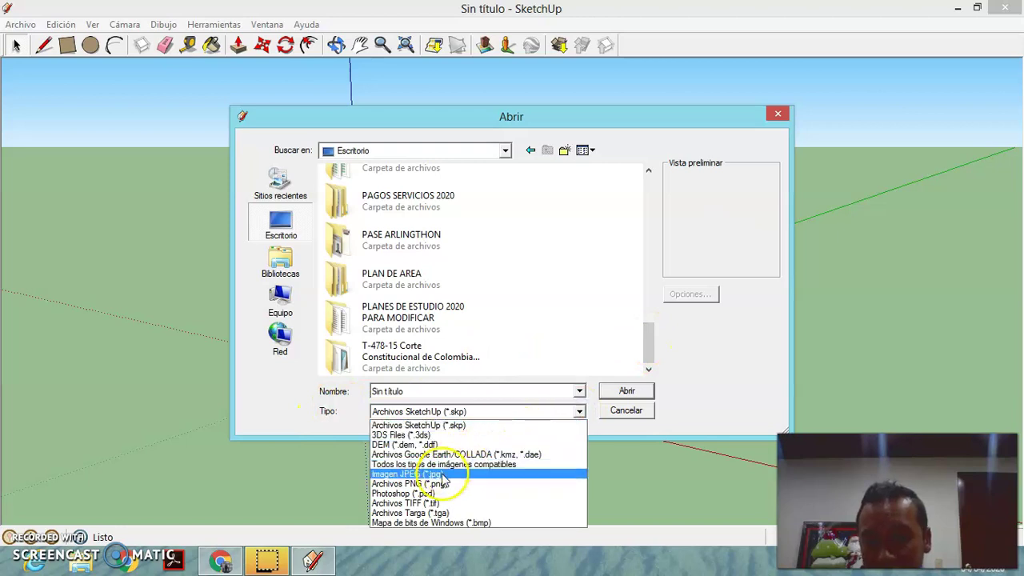
{"action": "left_click", "coordinate": [442, 477]}
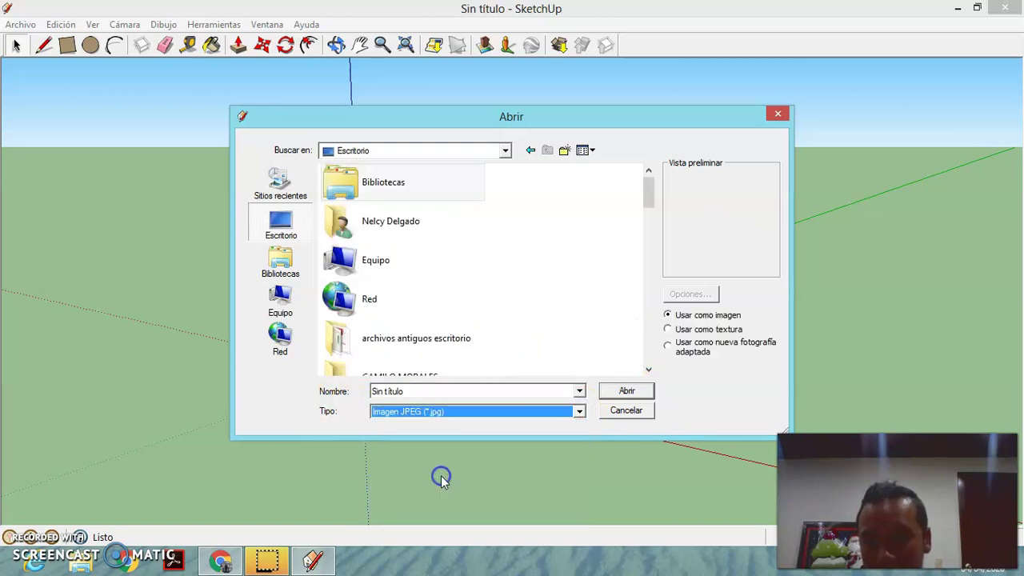
{"action": "left_click_drag", "start_coordinate": [645, 199], "coordinate": [649, 345]}
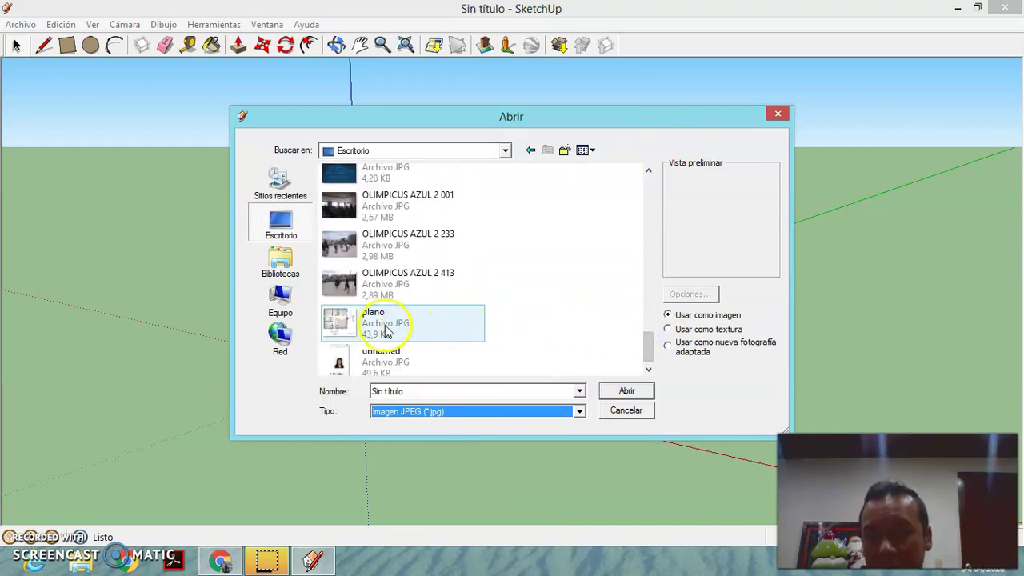
{"action": "left_click", "coordinate": [352, 323]}
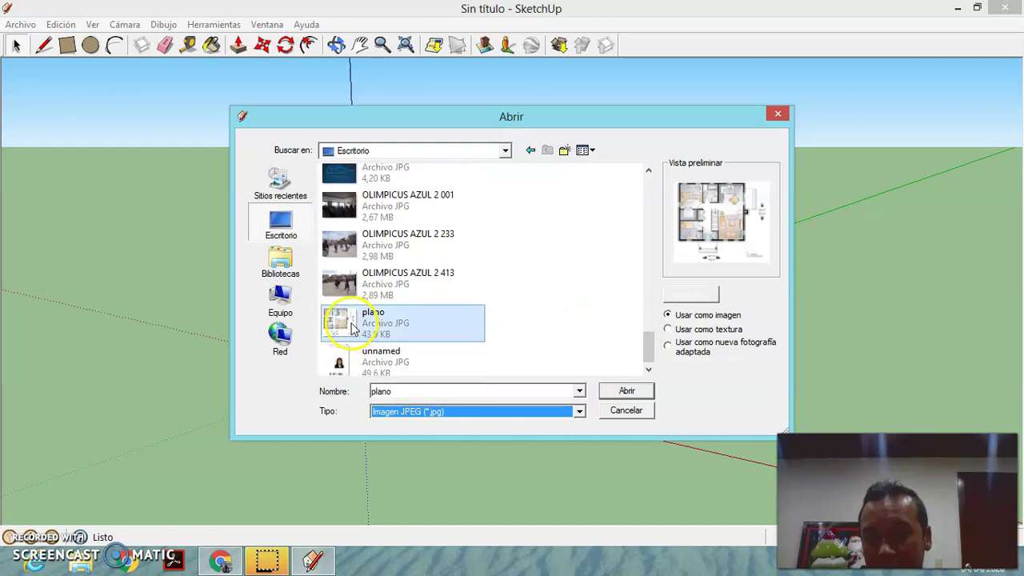
{"action": "left_click", "coordinate": [628, 392]}
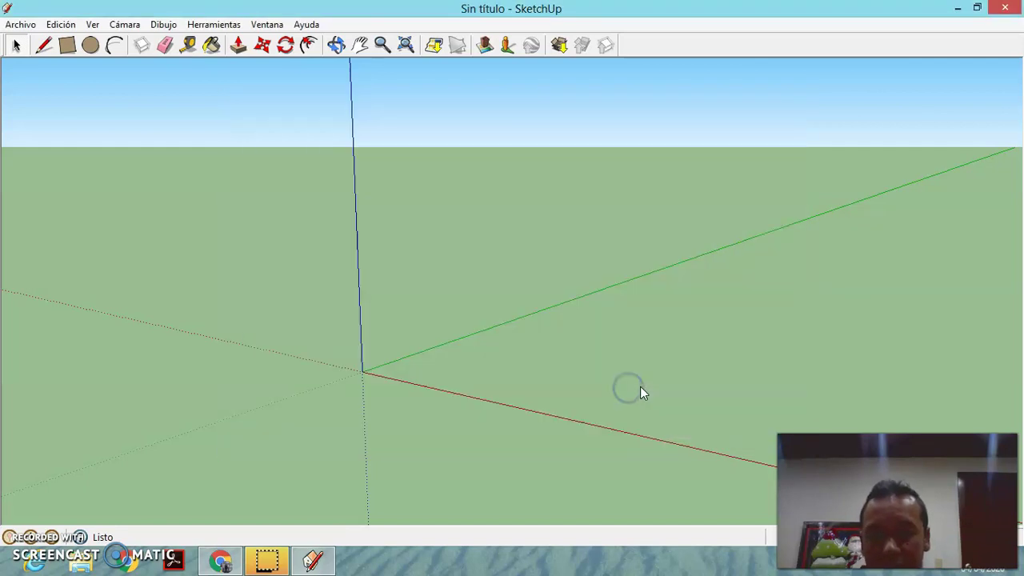
Step: Lay the floor-plan image flat on the ground from the origin to its opposite corner
{"action": "left_click", "coordinate": [366, 372]}
{"action": "left_click_drag", "start_coordinate": [433, 383], "coordinate": [803, 376]}
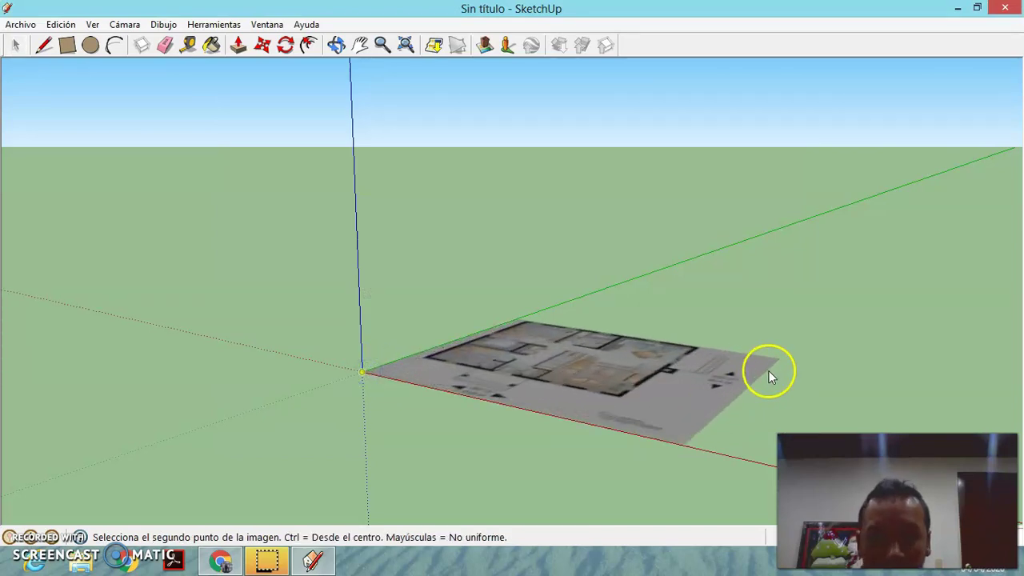
{"action": "left_click", "coordinate": [802, 371]}
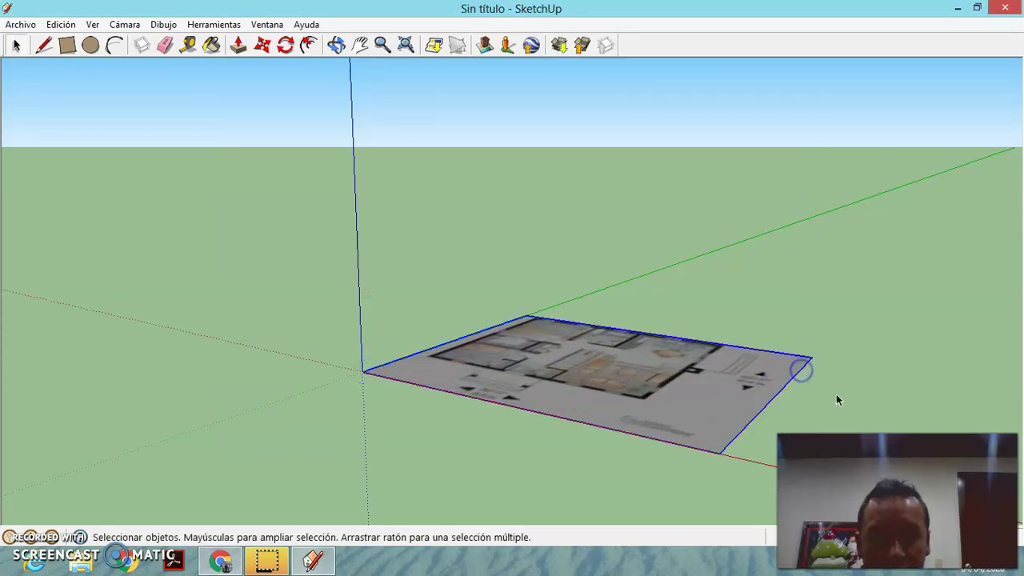
Step: Orbit the view to look down onto the placed floor plan
{"action": "left_click", "coordinate": [336, 45]}
{"action": "left_click_drag", "start_coordinate": [376, 160], "coordinate": [545, 359]}
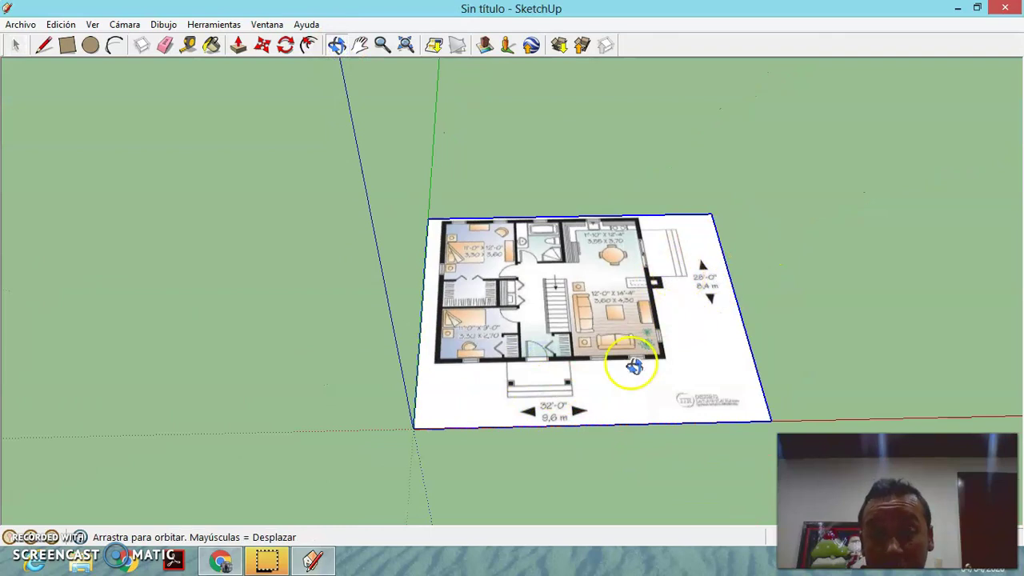
{"action": "left_click_drag", "start_coordinate": [457, 448], "coordinate": [411, 422]}
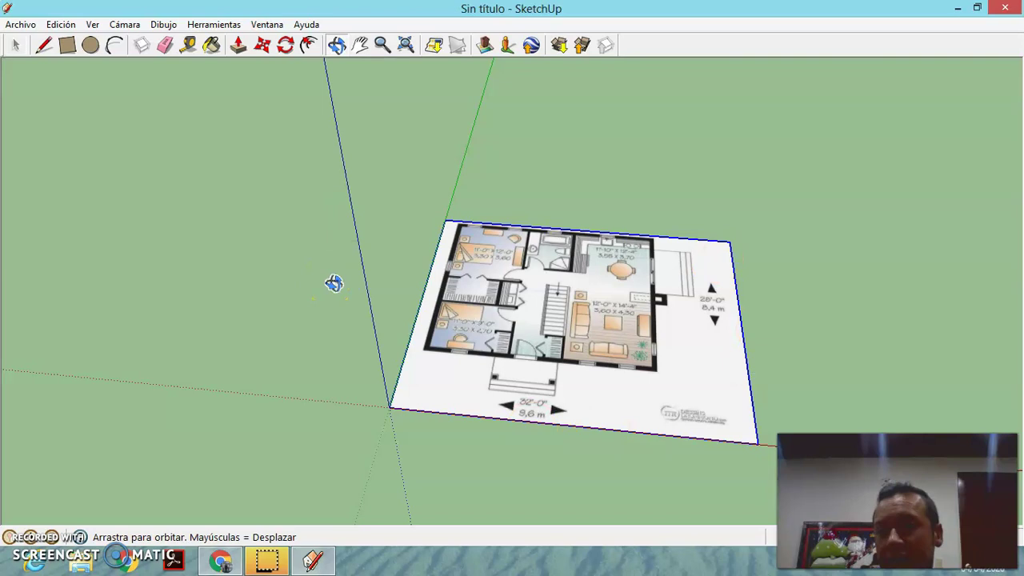
{"action": "left_click", "coordinate": [266, 24]}
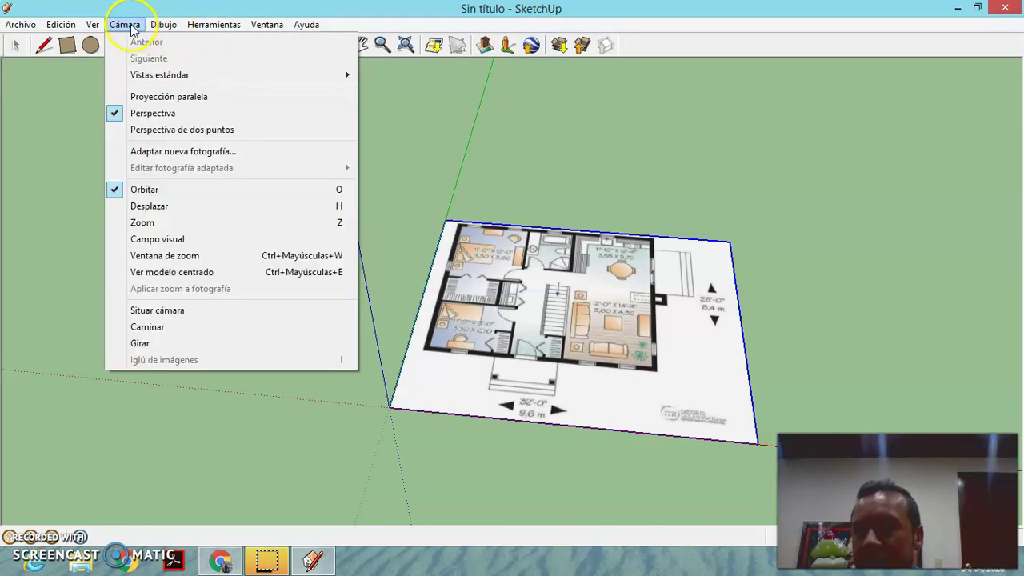
{"action": "mouse_move", "coordinate": [21, 24]}
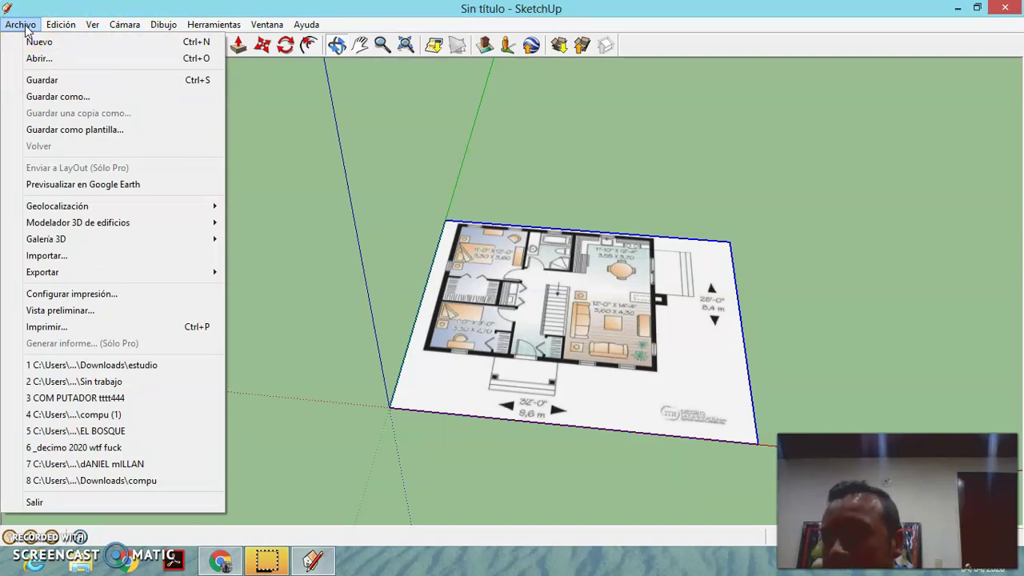
{"action": "left_click", "coordinate": [22, 25]}
{"action": "left_click", "coordinate": [124, 24]}
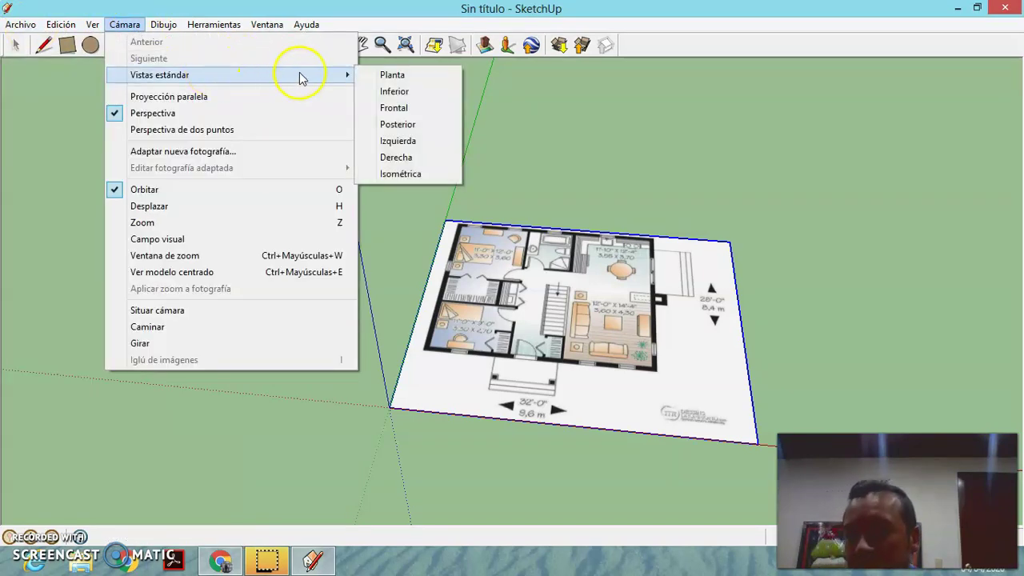
{"action": "mouse_move", "coordinate": [266, 25]}
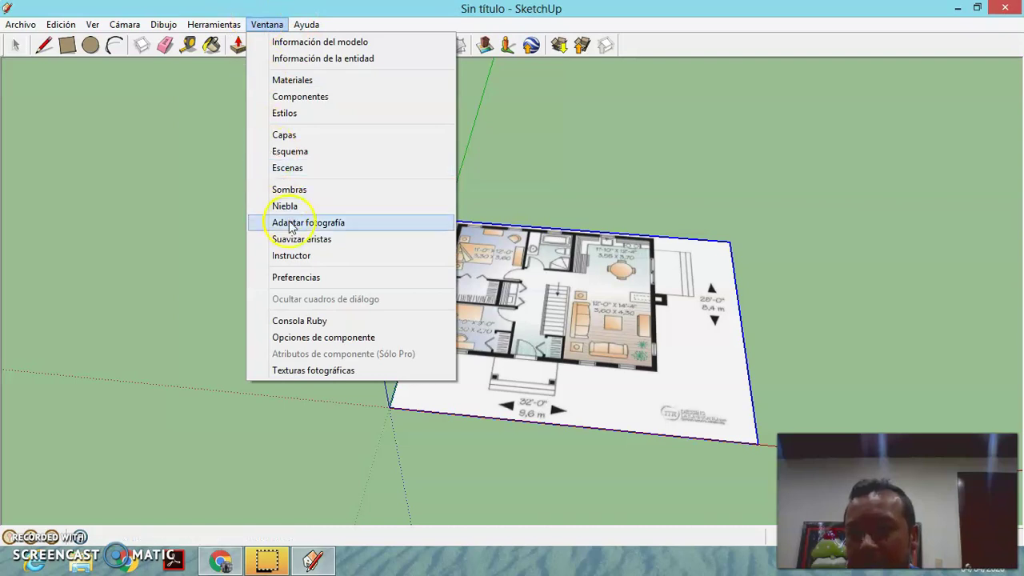
{"action": "left_click", "coordinate": [316, 284]}
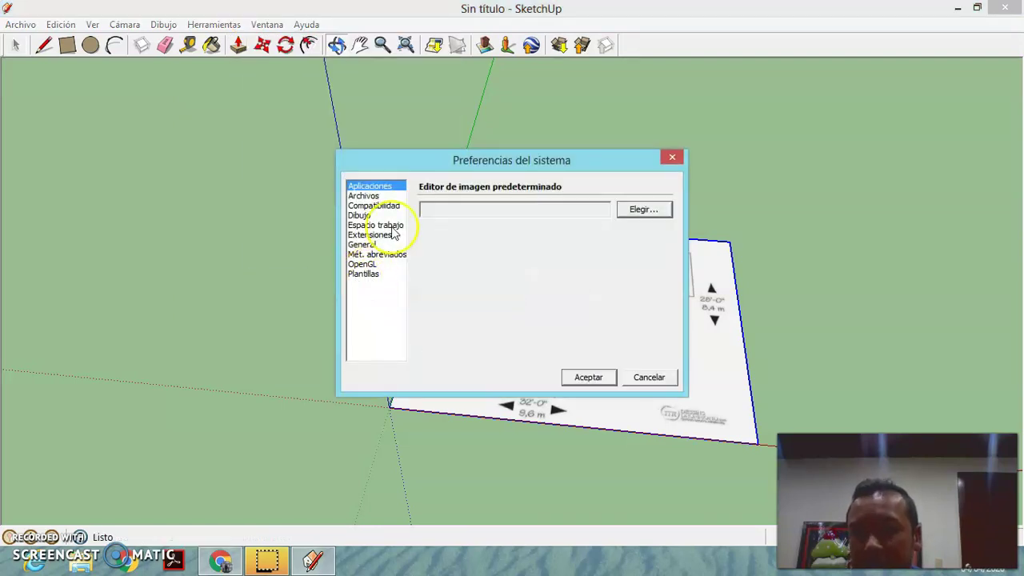
{"action": "left_click", "coordinate": [362, 275]}
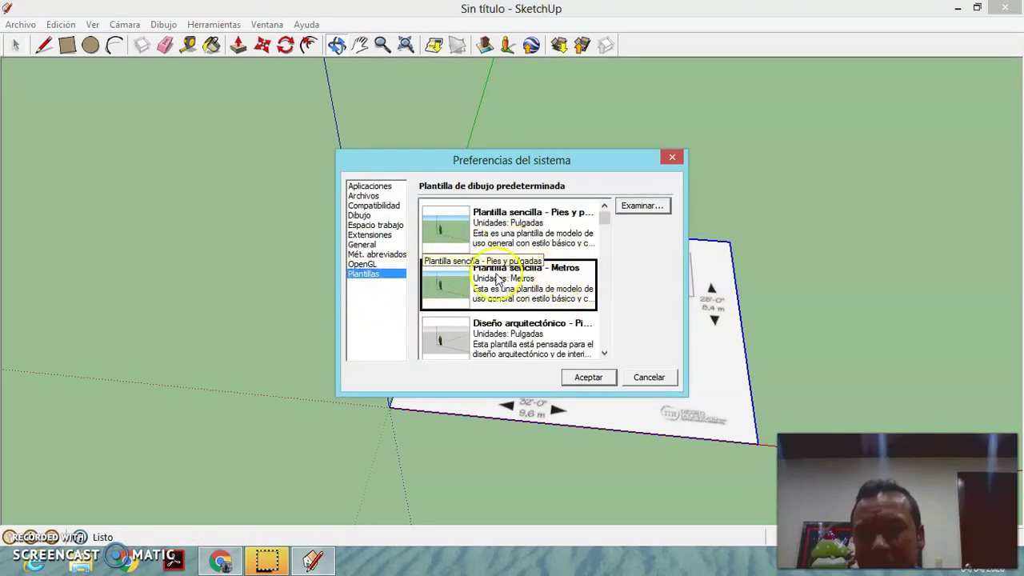
{"action": "left_click", "coordinate": [589, 378]}
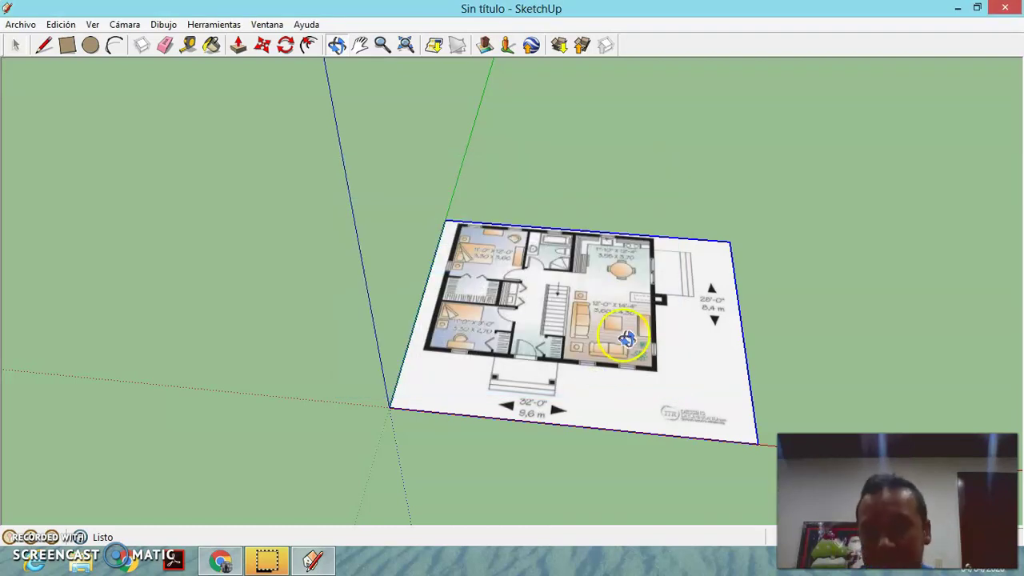
{"action": "left_click", "coordinate": [337, 46]}
{"action": "left_click_drag", "start_coordinate": [425, 256], "coordinate": [464, 289]}
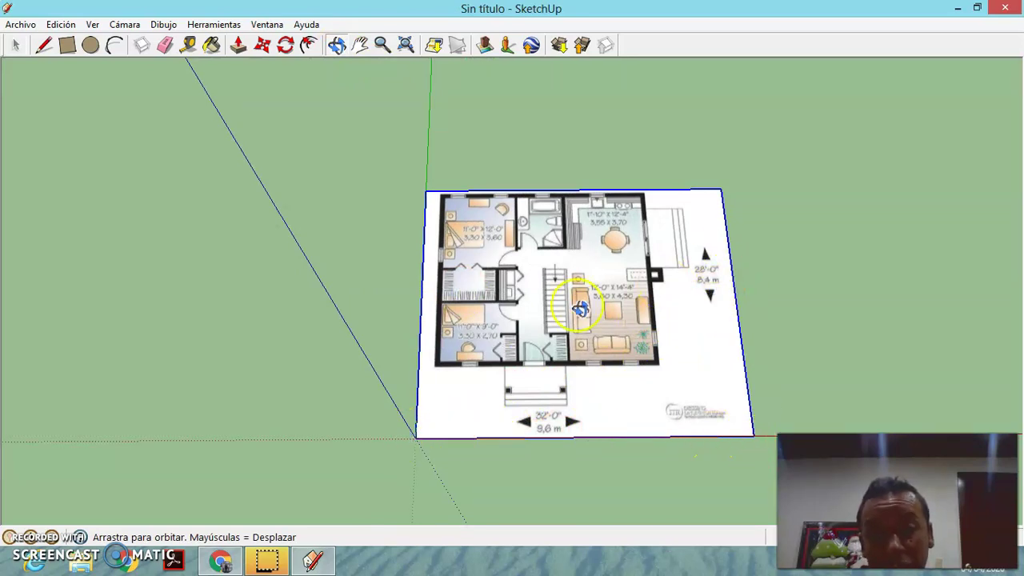
{"action": "left_click_drag", "start_coordinate": [359, 405], "coordinate": [306, 272]}
{"action": "left_click", "coordinate": [188, 45]}
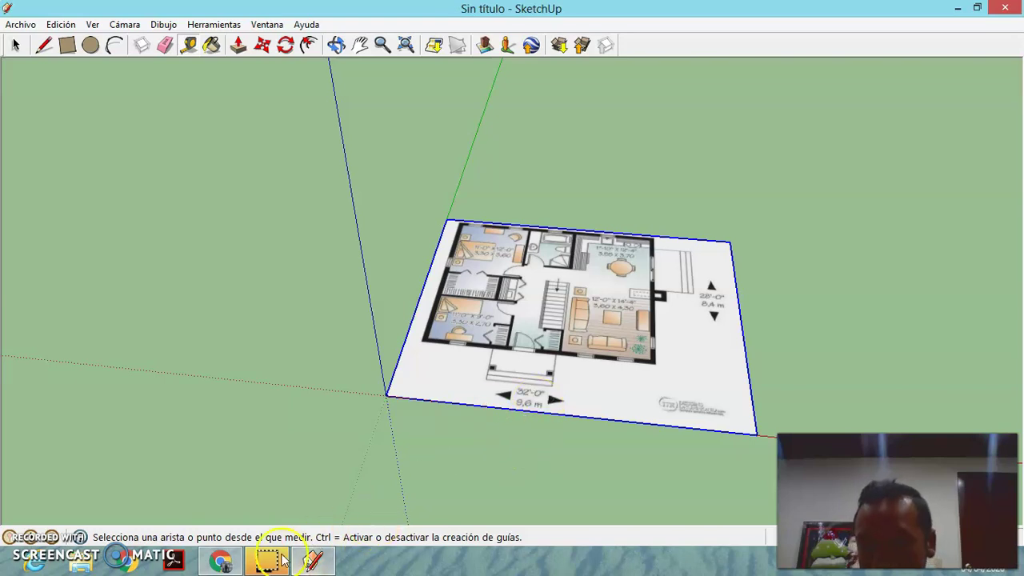
Step: Check the original plan in Chrome, then zoom and pan SketchUp onto the plan's origin corner
{"action": "left_click", "coordinate": [222, 560]}
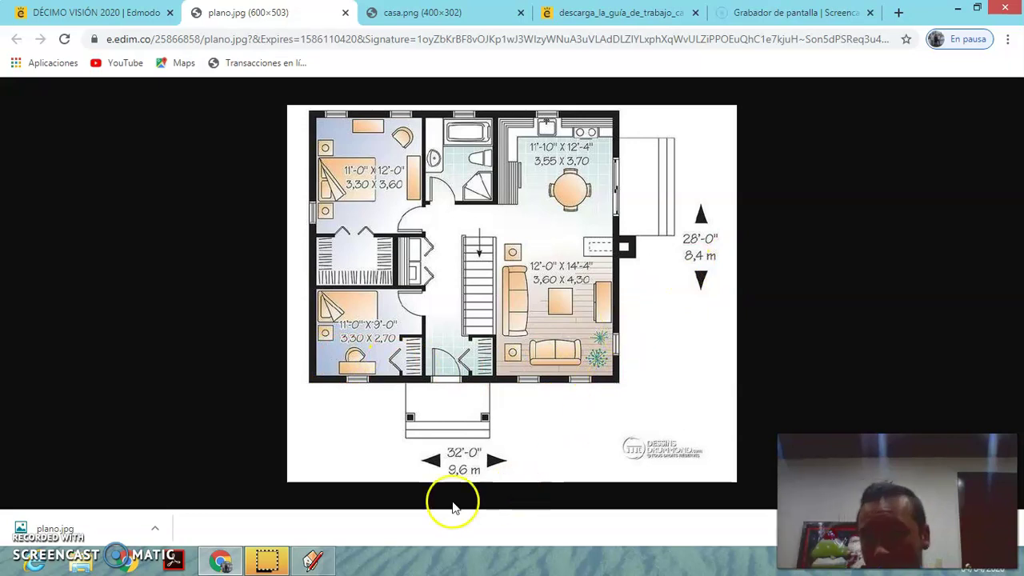
{"action": "left_click", "coordinate": [312, 561]}
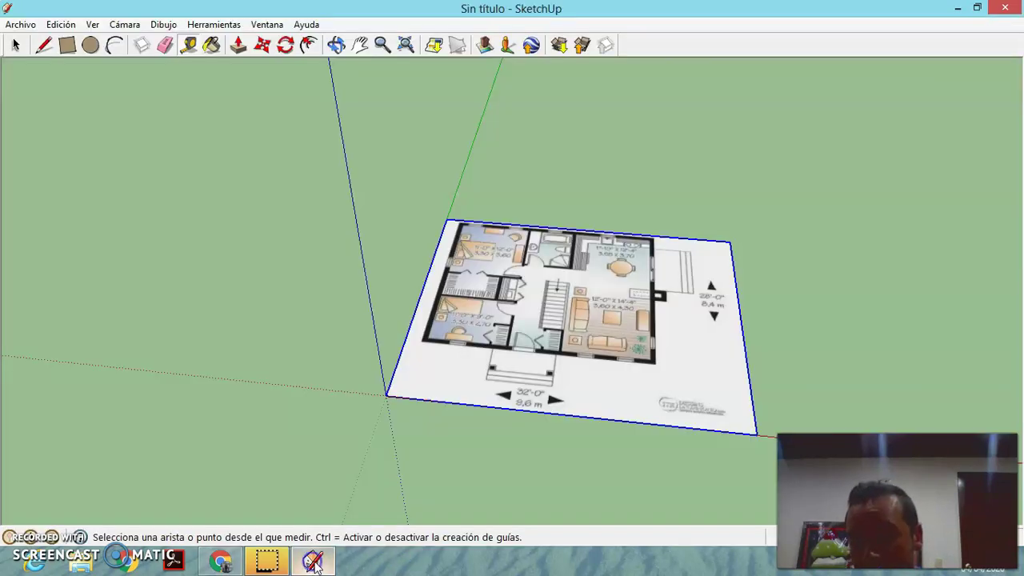
{"action": "left_click", "coordinate": [388, 393]}
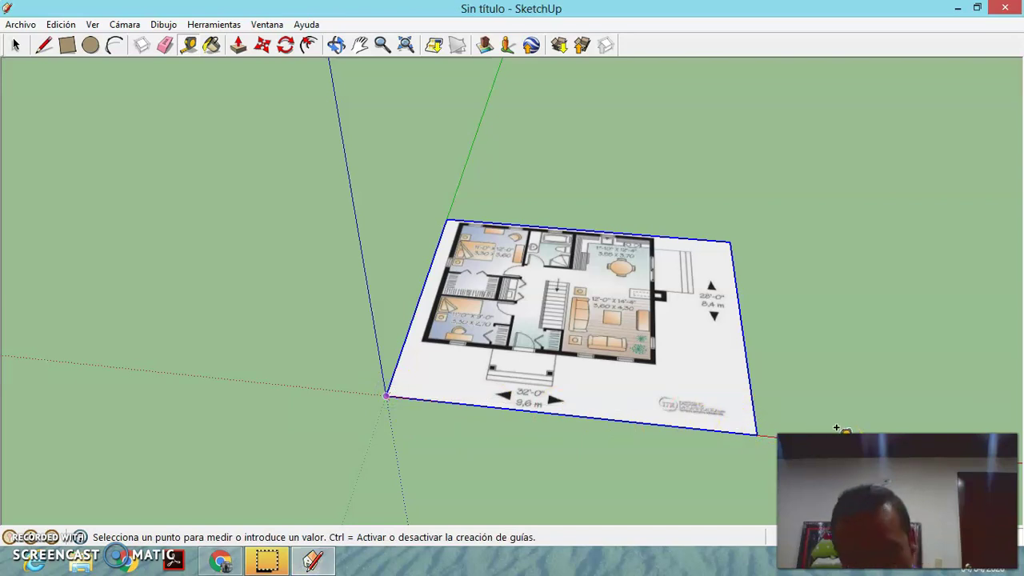
{"action": "left_click", "coordinate": [837, 429]}
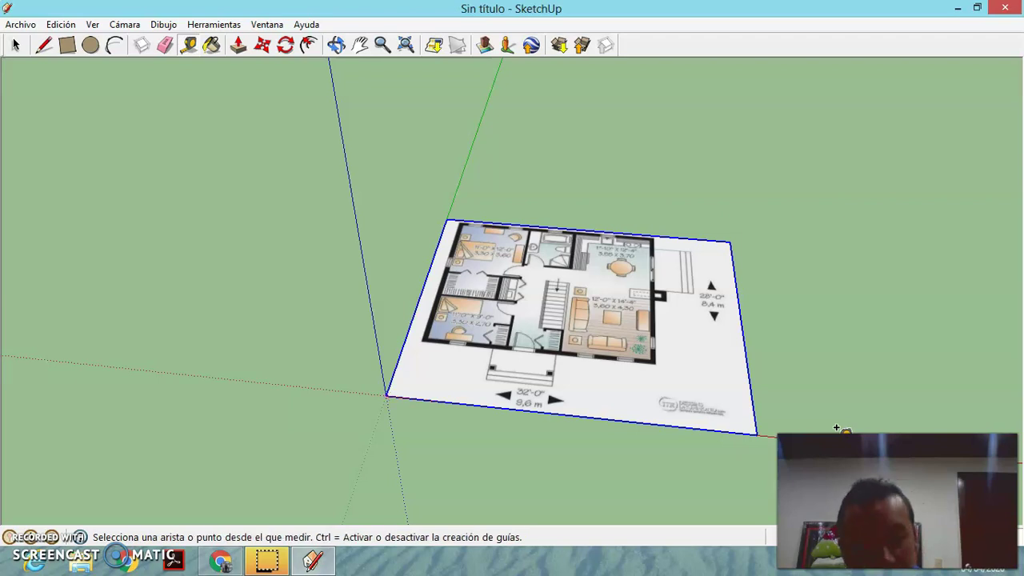
{"action": "scroll", "coordinate": [868, 430], "scroll_direction": "down", "scroll_amount": 2}
{"action": "scroll", "coordinate": [897, 429], "scroll_direction": "down", "scroll_amount": 2}
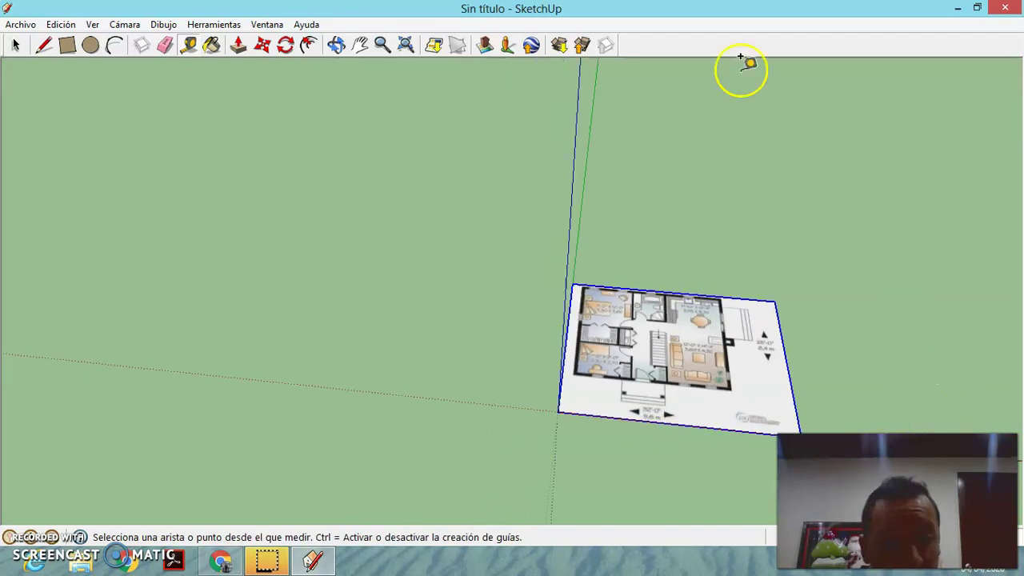
{"action": "left_click", "coordinate": [359, 45]}
{"action": "mouse_move", "coordinate": [702, 304]}
{"action": "left_mouse_down"}
{"action": "mouse_move", "coordinate": [385, 238]}
{"action": "mouse_move", "coordinate": [496, 277]}
{"action": "left_mouse_up"}
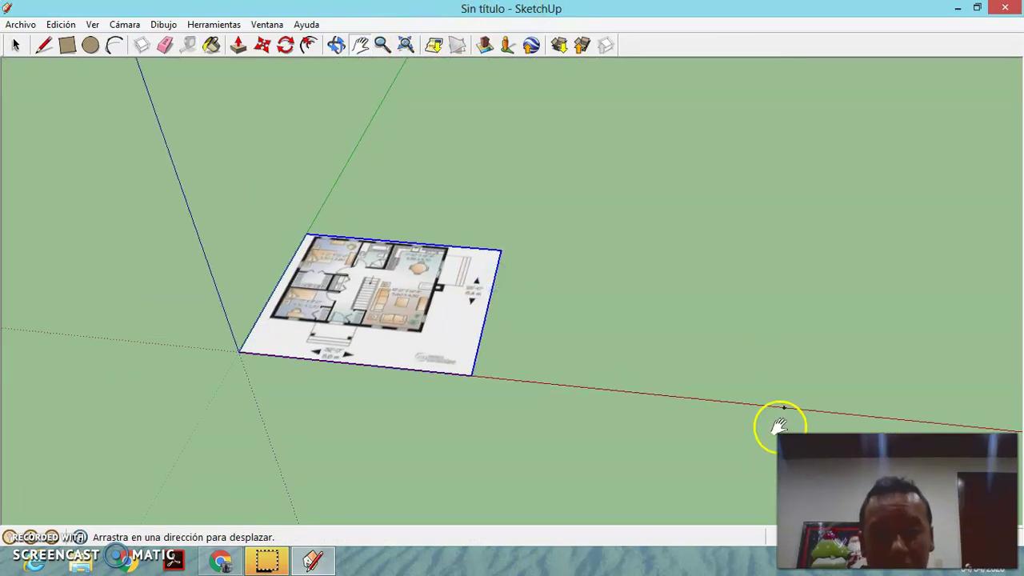
{"action": "left_click_drag", "start_coordinate": [453, 293], "coordinate": [445, 319]}
Step: Use Tape Measure from the axis origin to mark a guide point along the green axis
{"action": "left_click", "coordinate": [188, 45]}
{"action": "left_click", "coordinate": [238, 350]}
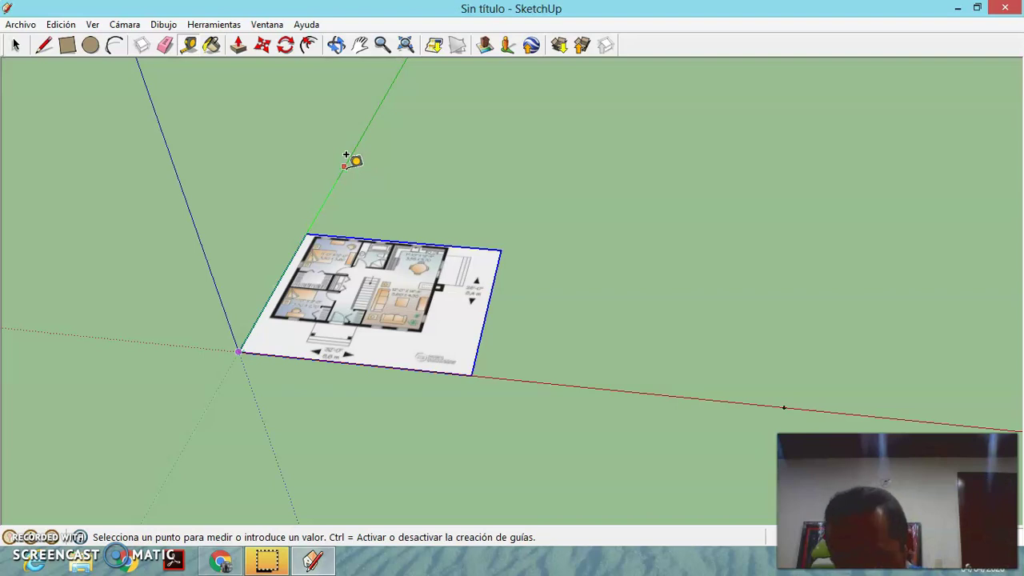
{"action": "left_click", "coordinate": [345, 154]}
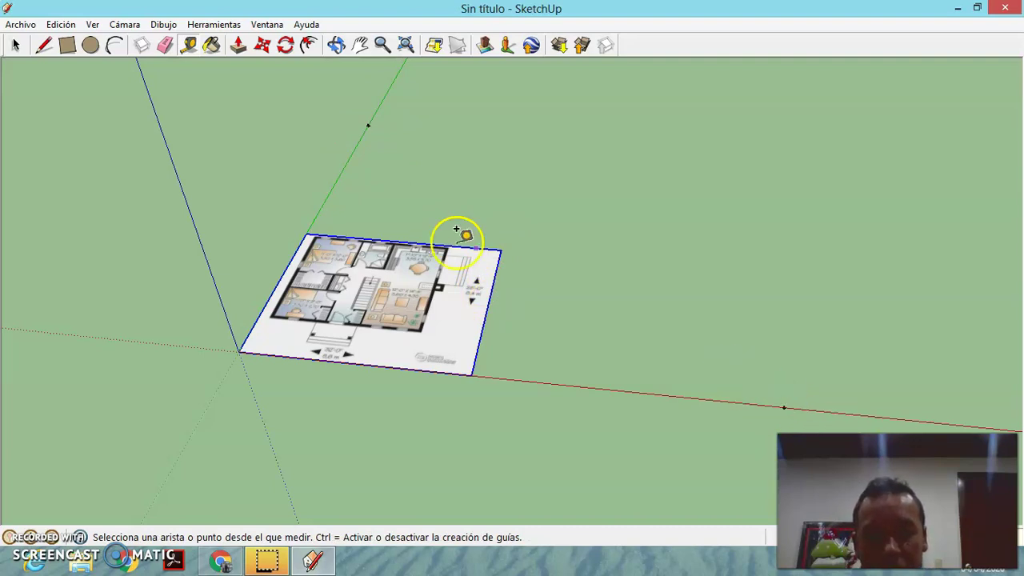
Step: Select the floor-plan image and start the Scale tool with S
{"action": "left_click", "coordinate": [16, 46]}
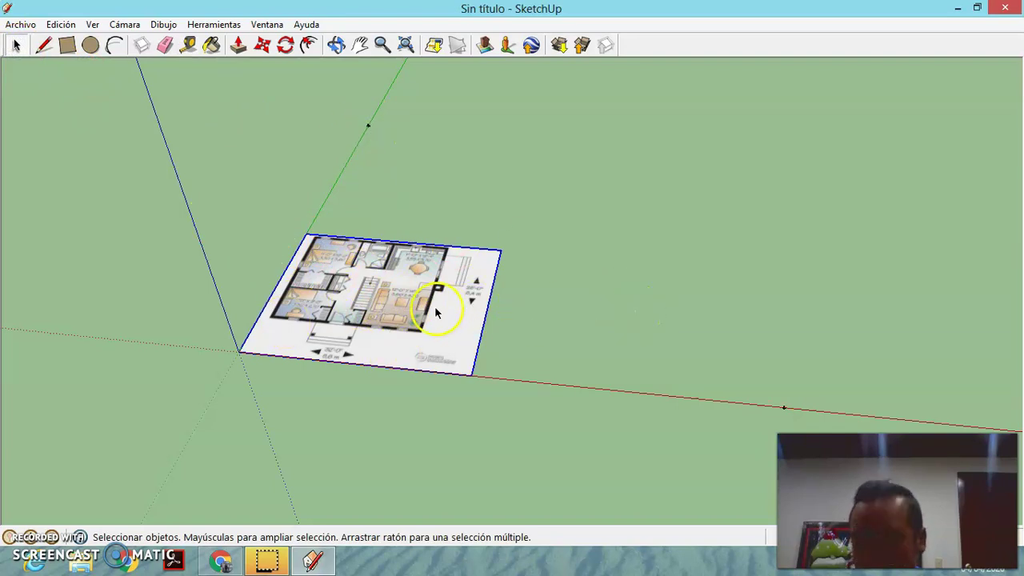
{"action": "left_click", "coordinate": [534, 225]}
{"action": "left_click", "coordinate": [380, 289]}
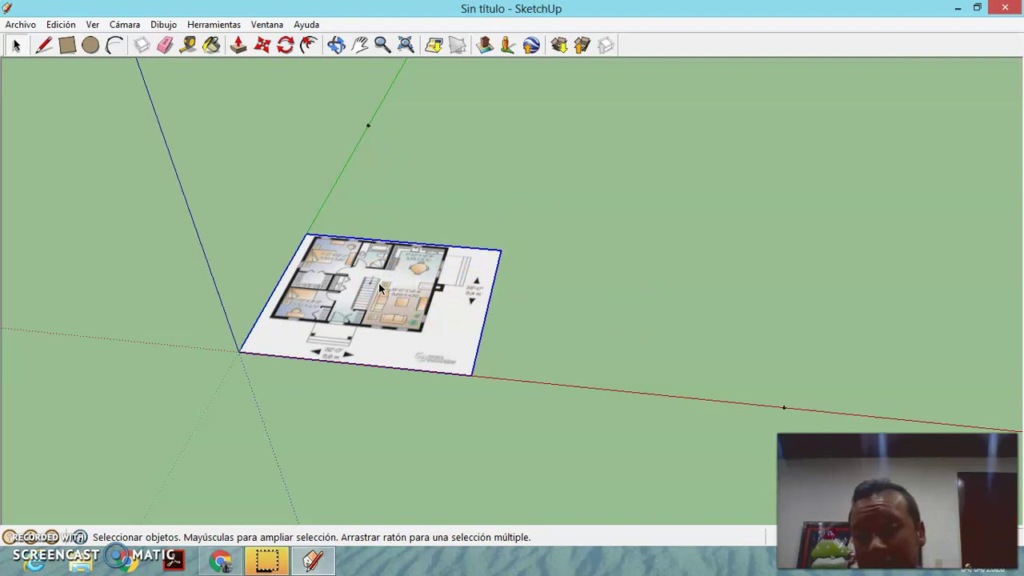
{"action": "key", "text": "s"}
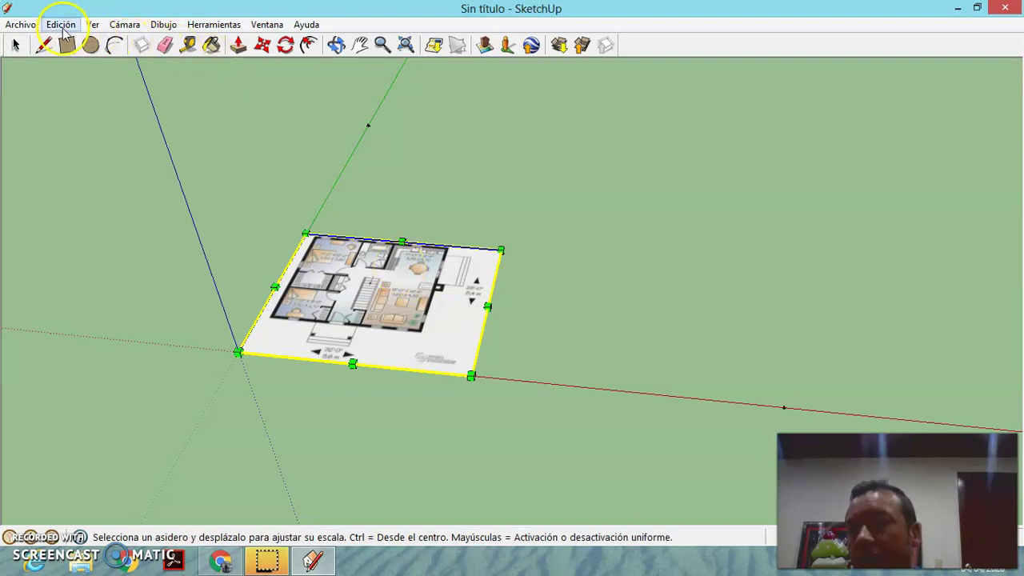
Step: Scale the plan image longer toward the back and wider to the right, then tilt the view down
{"action": "left_click", "coordinate": [25, 46]}
{"action": "left_click", "coordinate": [340, 284]}
{"action": "left_click", "coordinate": [60, 24]}
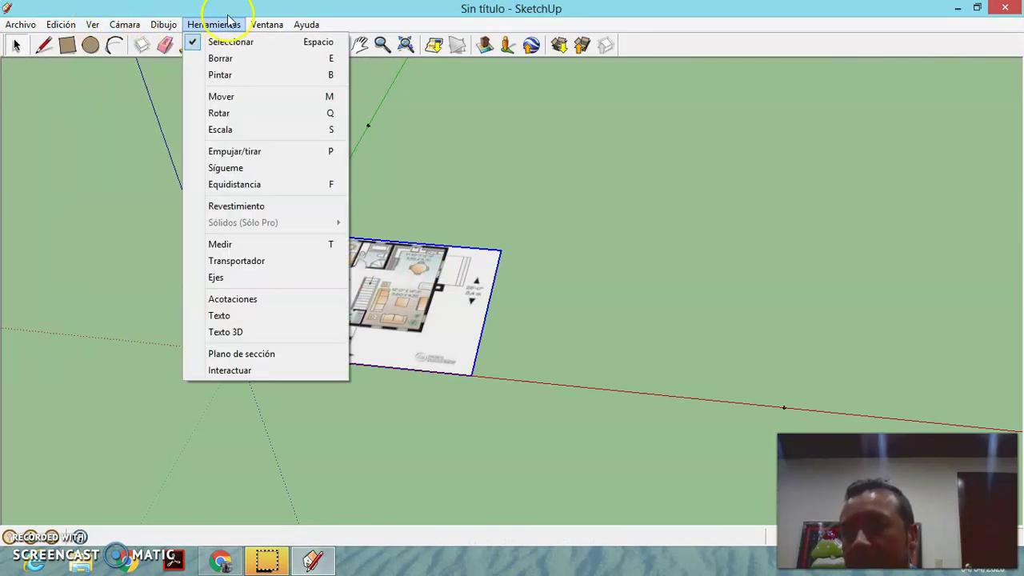
{"action": "left_click", "coordinate": [224, 130]}
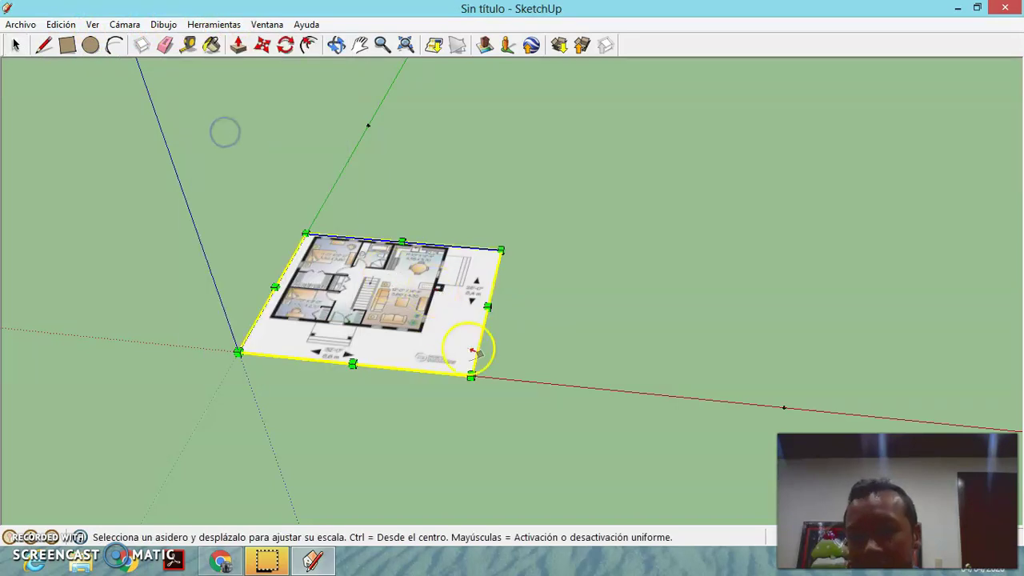
{"action": "left_click_drag", "start_coordinate": [402, 242], "coordinate": [440, 129]}
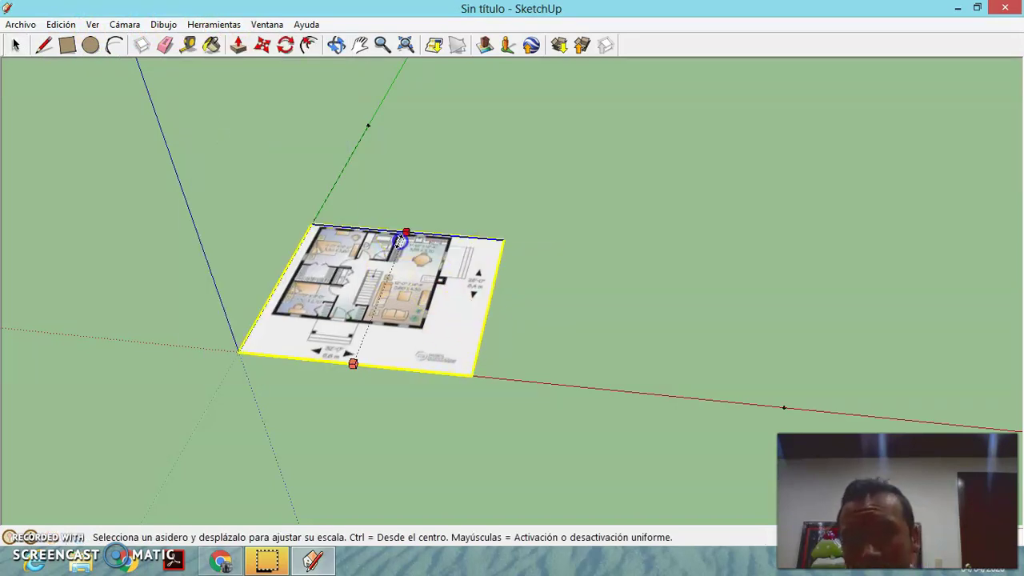
{"action": "mouse_move", "coordinate": [505, 240]}
{"action": "left_mouse_down"}
{"action": "mouse_move", "coordinate": [771, 260]}
{"action": "mouse_move", "coordinate": [758, 266]}
{"action": "left_mouse_up"}
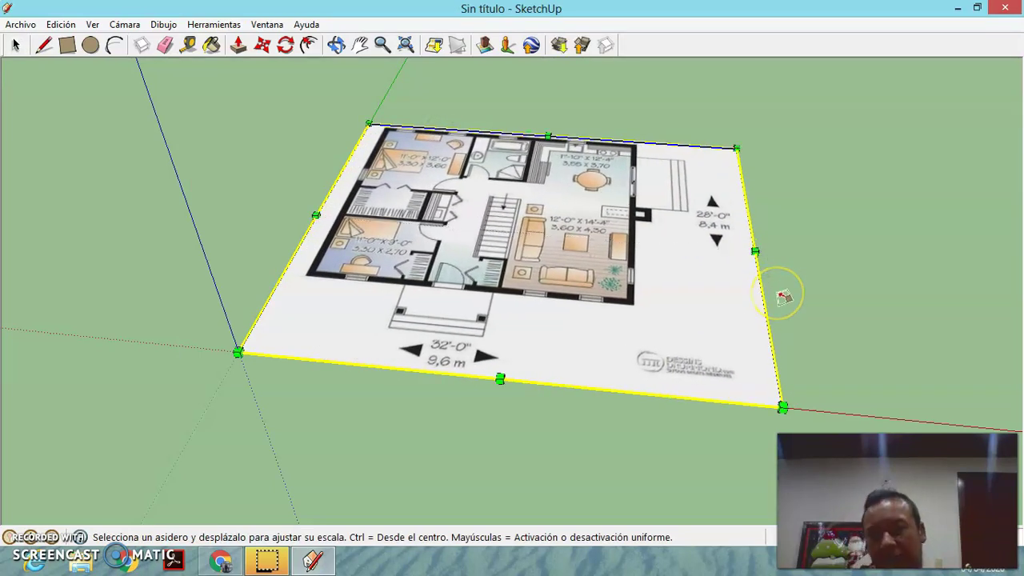
{"action": "scroll", "coordinate": [841, 291], "scroll_direction": "down", "scroll_amount": 1}
{"action": "scroll", "coordinate": [841, 290], "scroll_direction": "down", "scroll_amount": 1}
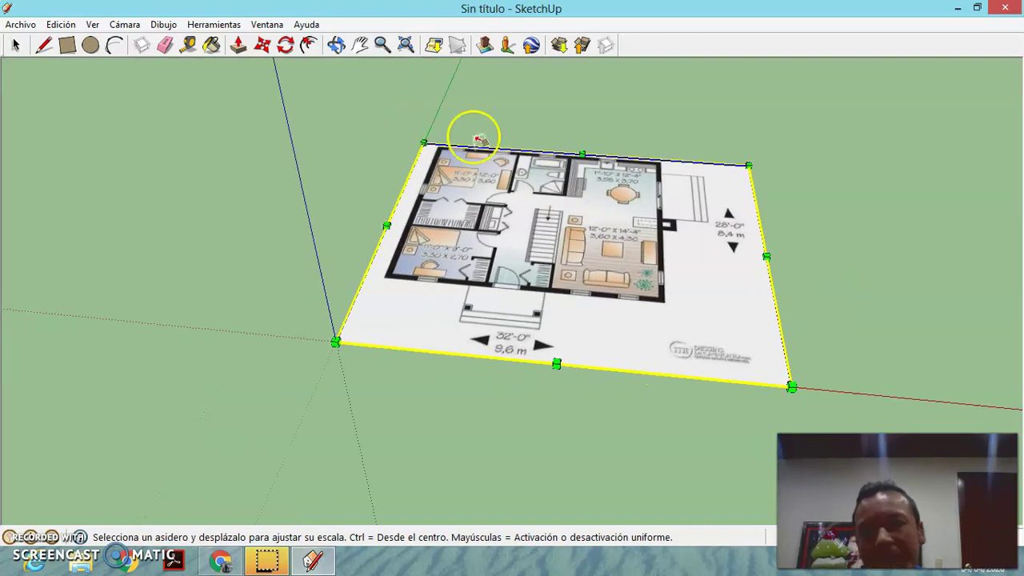
{"action": "left_click", "coordinate": [336, 45]}
{"action": "left_click_drag", "start_coordinate": [374, 128], "coordinate": [389, 224]}
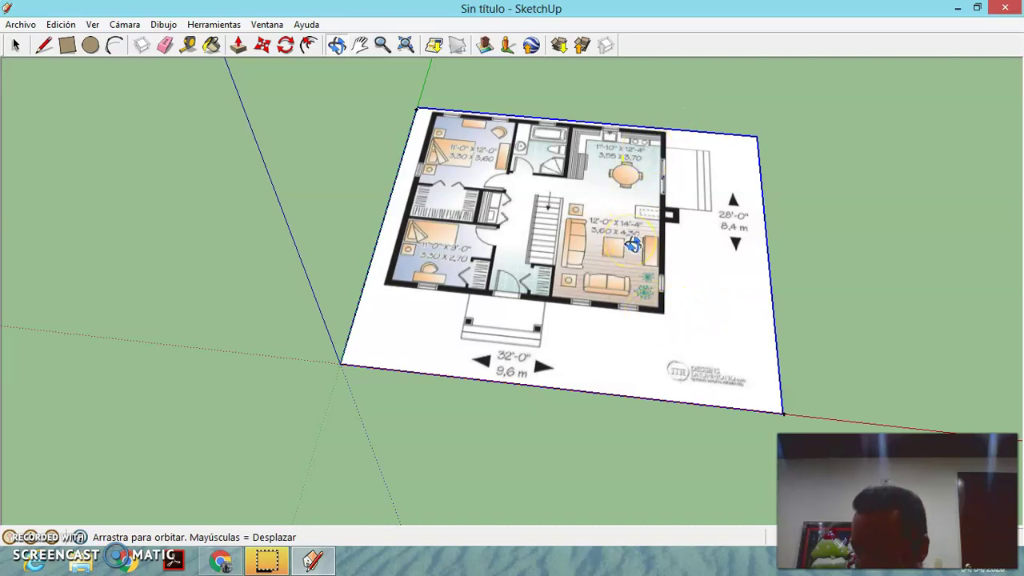
Step: Rescale the plan image again, widening it left and right and stretching it toward the front
{"action": "key", "text": "s"}
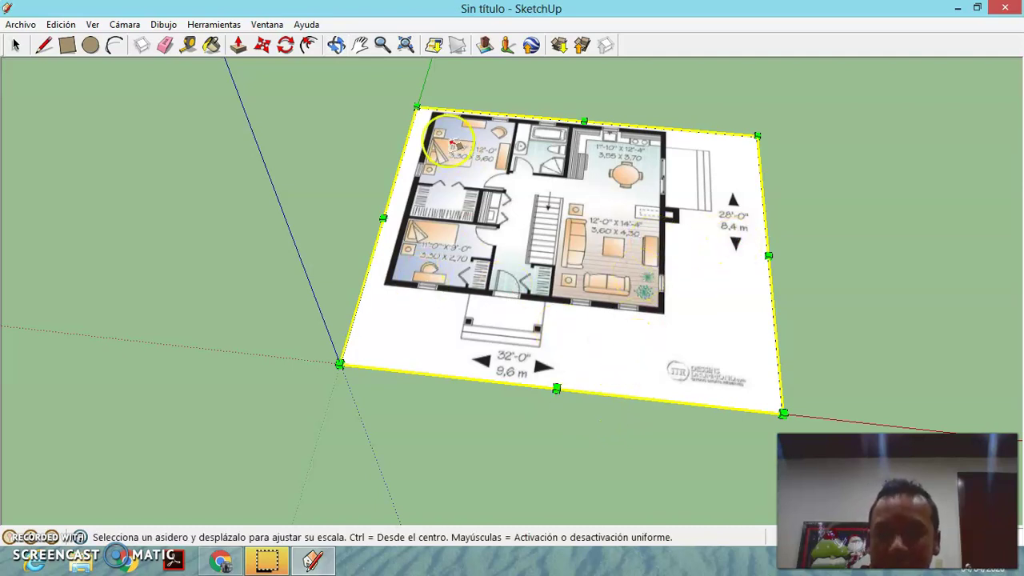
{"action": "left_click_drag", "start_coordinate": [770, 256], "coordinate": [910, 262]}
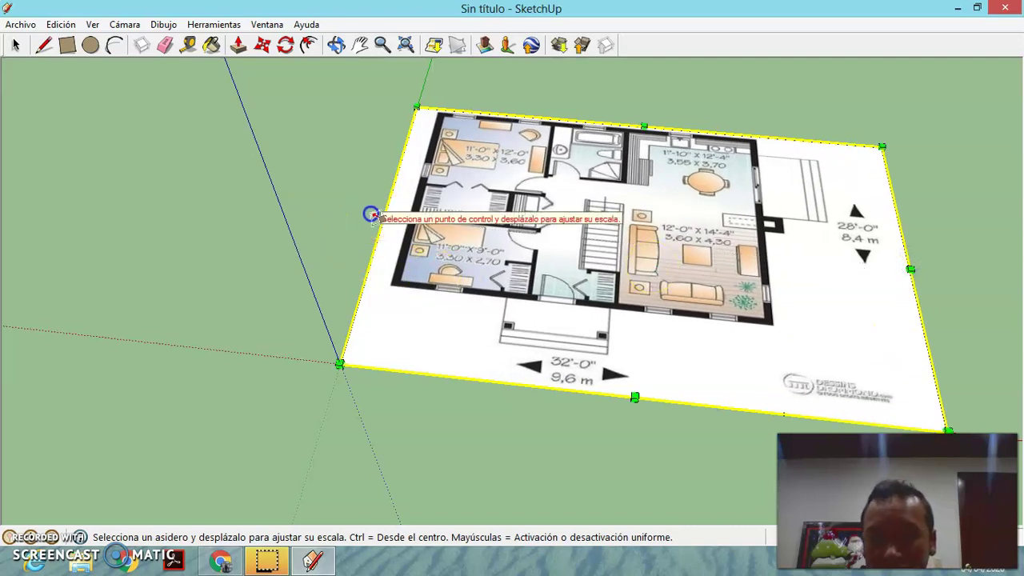
{"action": "mouse_move", "coordinate": [361, 216]}
{"action": "left_mouse_down"}
{"action": "mouse_move", "coordinate": [375, 219]}
{"action": "mouse_move", "coordinate": [359, 217]}
{"action": "left_mouse_up"}
{"action": "left_click", "coordinate": [366, 272]}
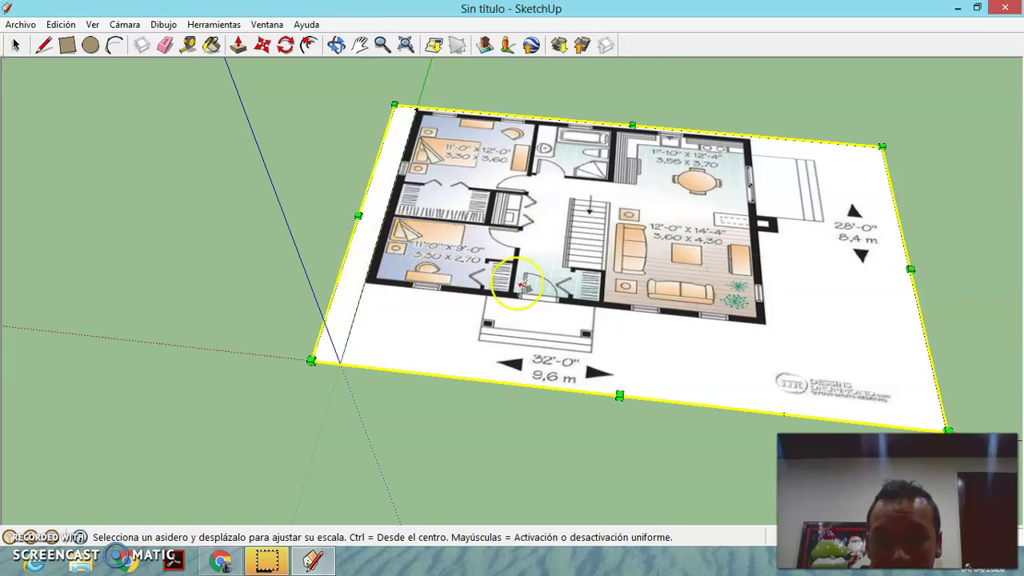
{"action": "left_click_drag", "start_coordinate": [912, 271], "coordinate": [916, 272]}
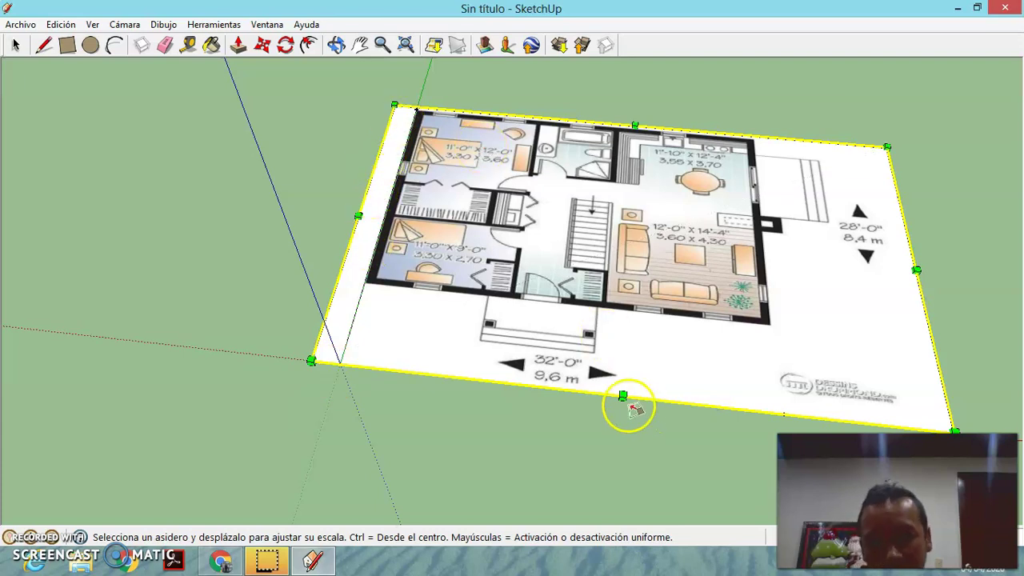
{"action": "left_click_drag", "start_coordinate": [622, 397], "coordinate": [558, 526]}
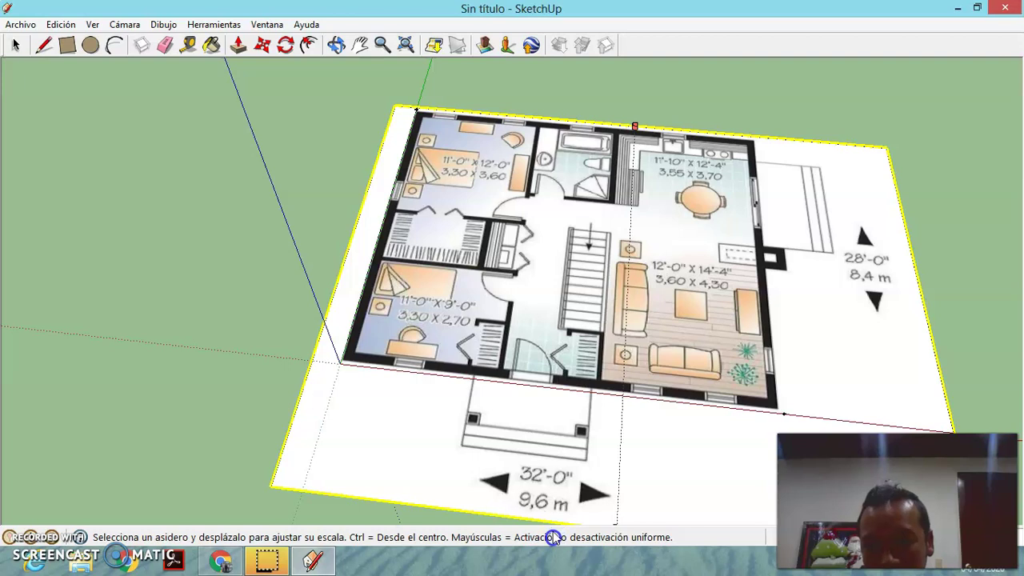
{"action": "mouse_move", "coordinate": [553, 538]}
{"action": "left_mouse_down"}
{"action": "mouse_move", "coordinate": [618, 490]}
{"action": "mouse_move", "coordinate": [609, 496]}
{"action": "left_mouse_up"}
{"action": "scroll", "coordinate": [606, 324], "scroll_direction": "down", "scroll_amount": 2}
{"action": "scroll", "coordinate": [621, 412], "scroll_direction": "down", "scroll_amount": 2}
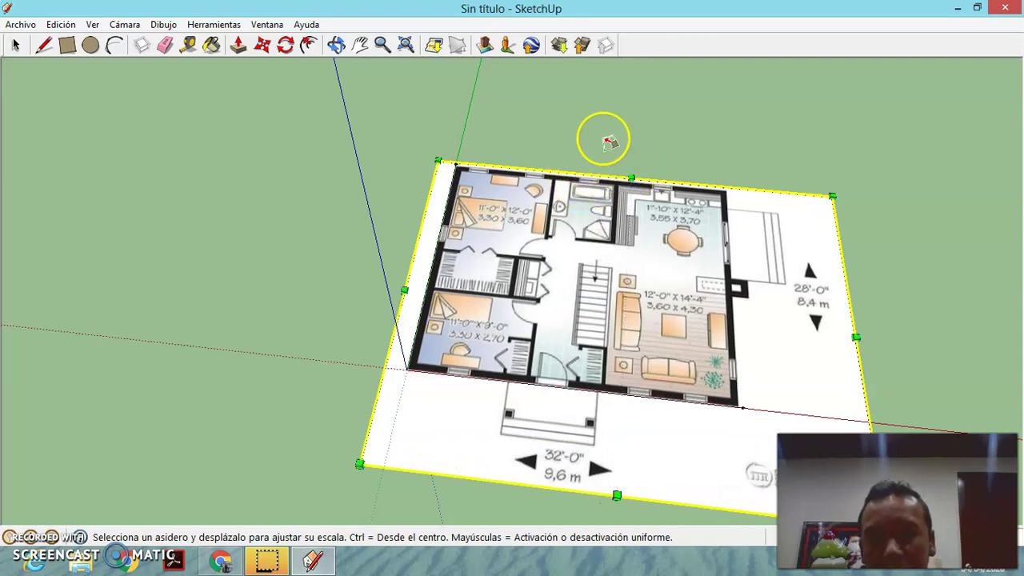
{"action": "left_click", "coordinate": [337, 45]}
{"action": "left_click_drag", "start_coordinate": [537, 264], "coordinate": [539, 292]}
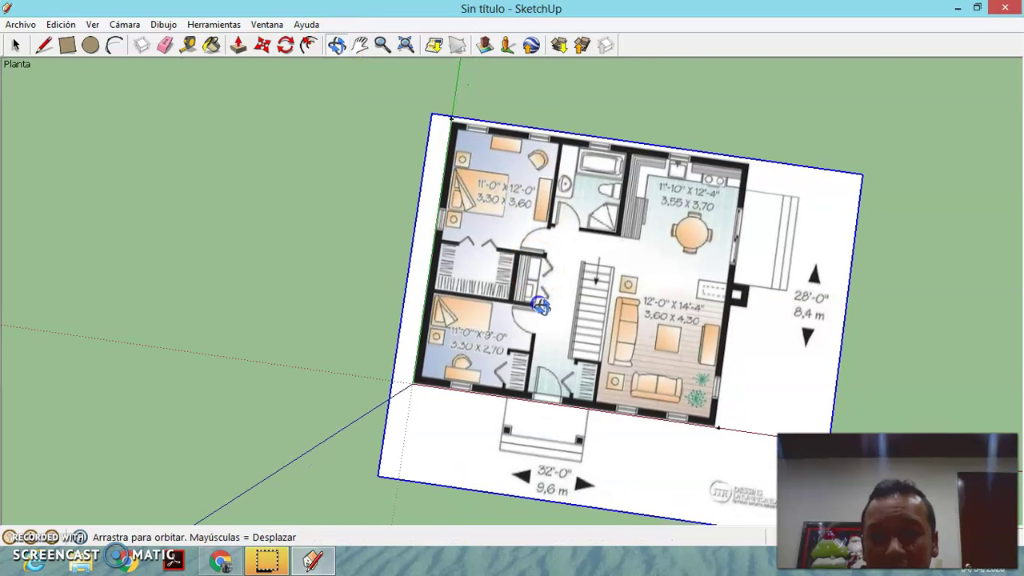
Step: Fine-tune the plan's bottom and right edges, then orbit to a tilted perspective view
{"action": "key", "text": "s"}
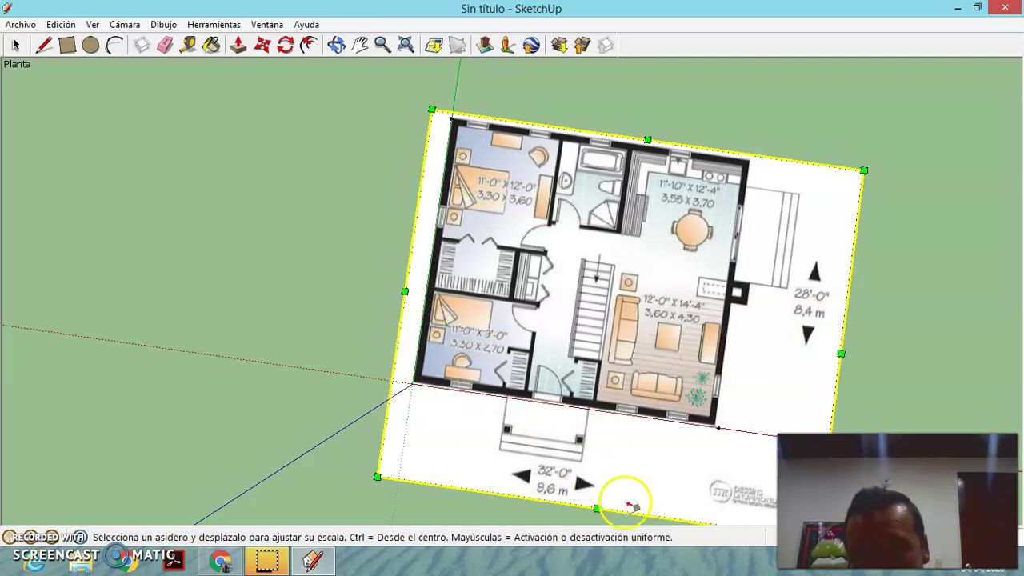
{"action": "left_click_drag", "start_coordinate": [593, 513], "coordinate": [598, 510]}
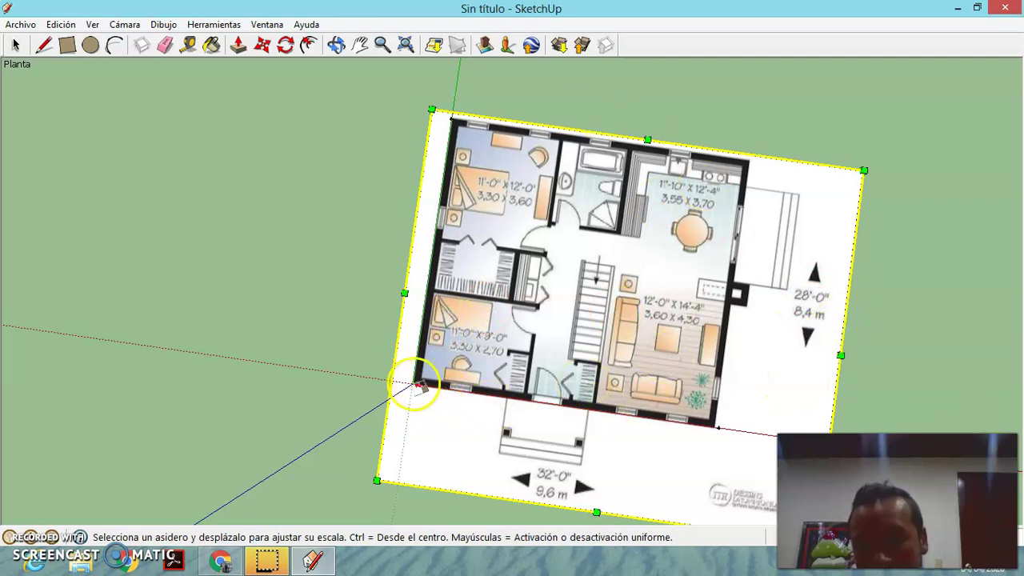
{"action": "left_click", "coordinate": [837, 356]}
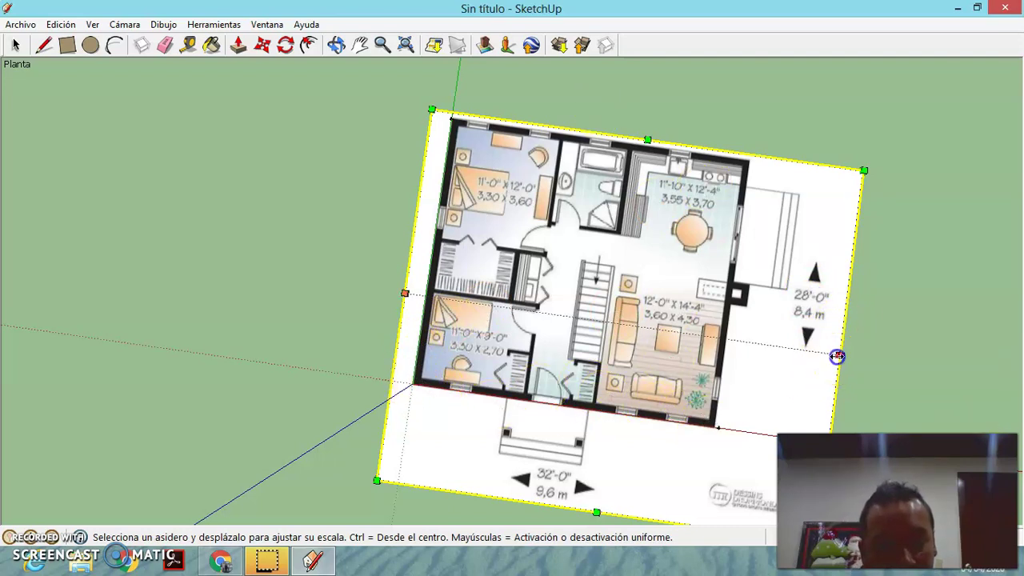
{"action": "left_click_drag", "start_coordinate": [840, 356], "coordinate": [846, 357]}
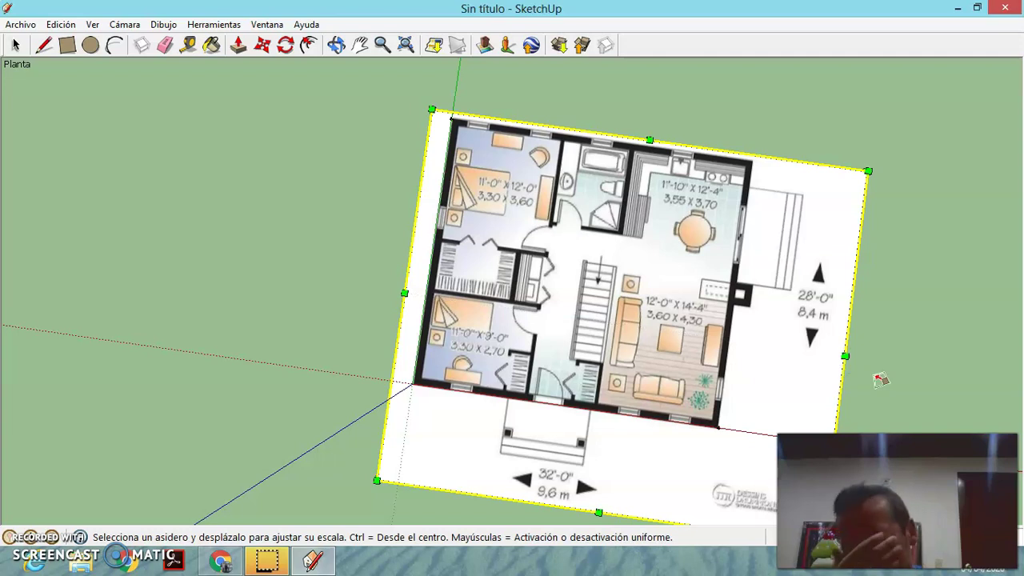
{"action": "left_click", "coordinate": [336, 45]}
{"action": "mouse_move", "coordinate": [857, 400]}
{"action": "left_mouse_down"}
{"action": "mouse_move", "coordinate": [744, 186]}
{"action": "mouse_move", "coordinate": [851, 312]}
{"action": "mouse_move", "coordinate": [861, 359]}
{"action": "mouse_move", "coordinate": [869, 339]}
{"action": "mouse_move", "coordinate": [861, 350]}
{"action": "left_mouse_up"}
{"action": "left_click", "coordinate": [897, 360]}
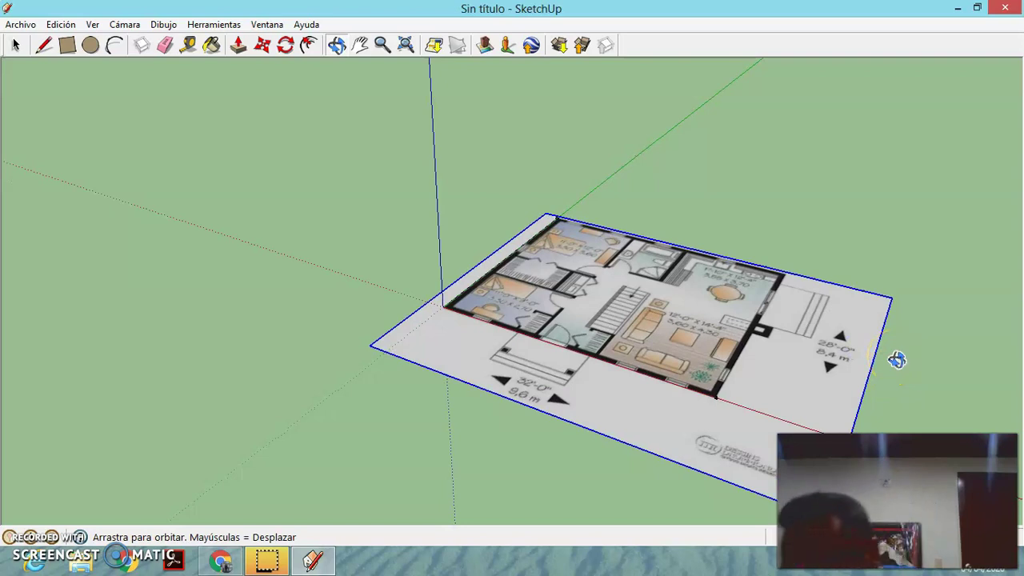
Step: Draw a rectangle from the plan's left corner to the main block's far corner, then pan to the whole plan
{"action": "left_click_drag", "start_coordinate": [924, 345], "coordinate": [939, 371]}
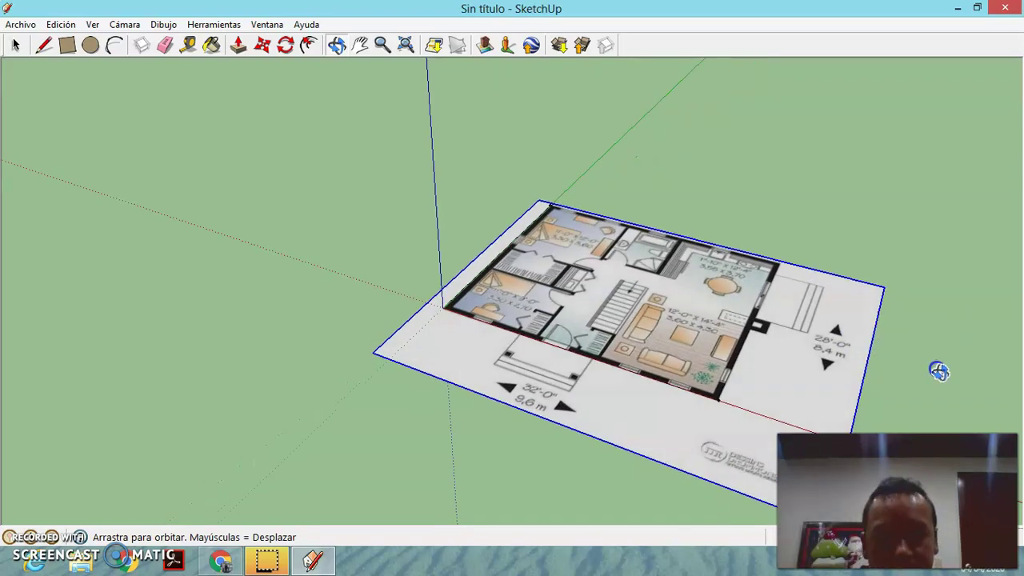
{"action": "left_click_drag", "start_coordinate": [829, 307], "coordinate": [727, 219]}
{"action": "left_click", "coordinate": [407, 327]}
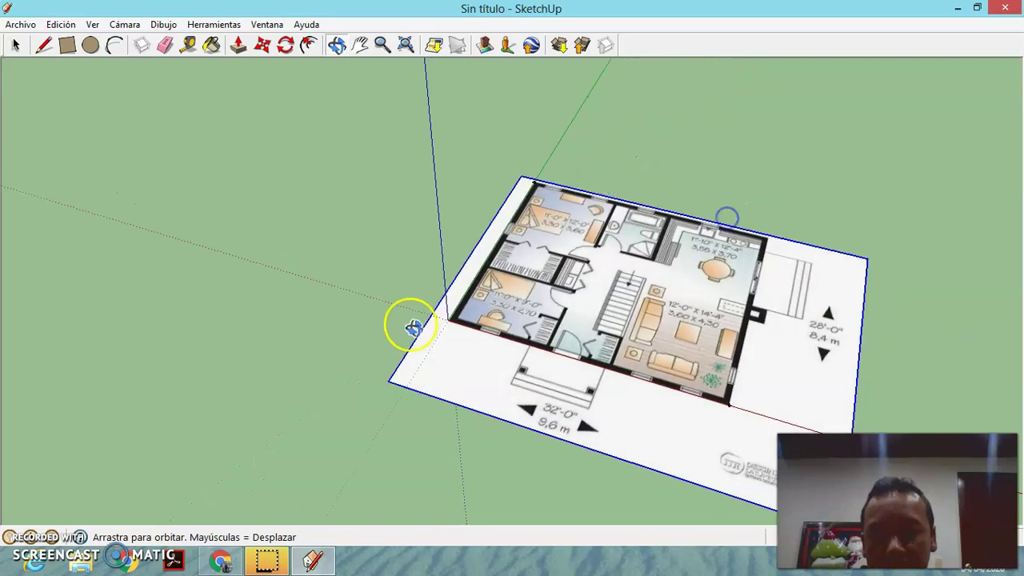
{"action": "left_click", "coordinate": [68, 47]}
{"action": "scroll", "coordinate": [452, 317], "scroll_direction": "up", "scroll_amount": 1}
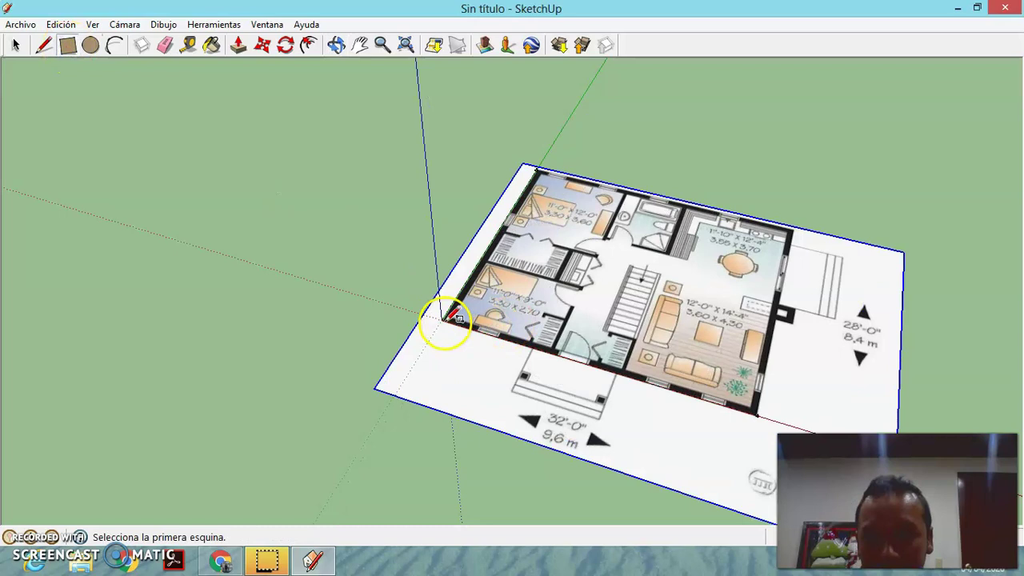
{"action": "scroll", "coordinate": [453, 318], "scroll_direction": "up", "scroll_amount": 1}
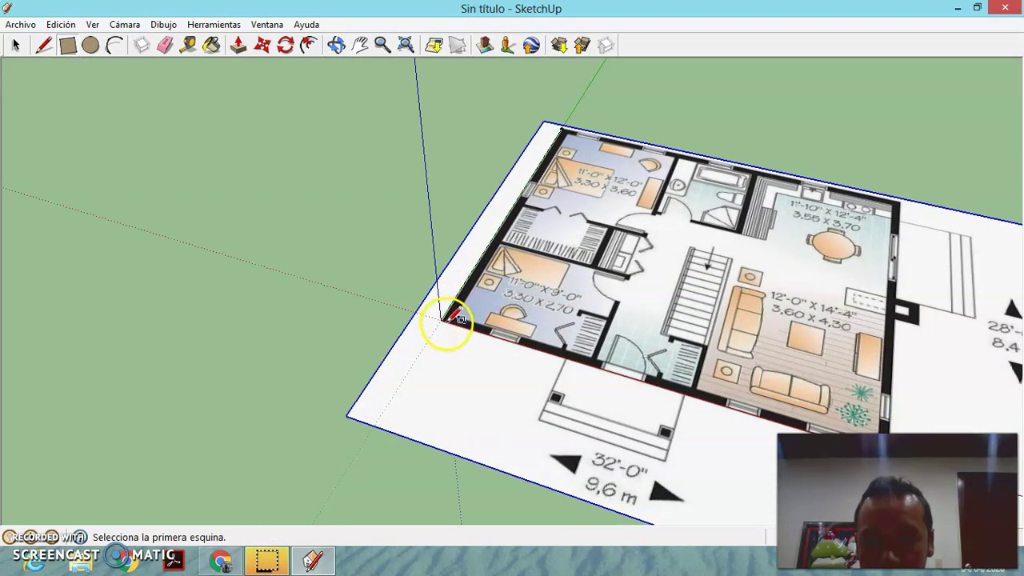
{"action": "scroll", "coordinate": [452, 318], "scroll_direction": "up", "scroll_amount": 1}
{"action": "left_click", "coordinate": [441, 318]}
{"action": "scroll", "coordinate": [971, 254], "scroll_direction": "down", "scroll_amount": 1}
{"action": "scroll", "coordinate": [960, 220], "scroll_direction": "down", "scroll_amount": 1}
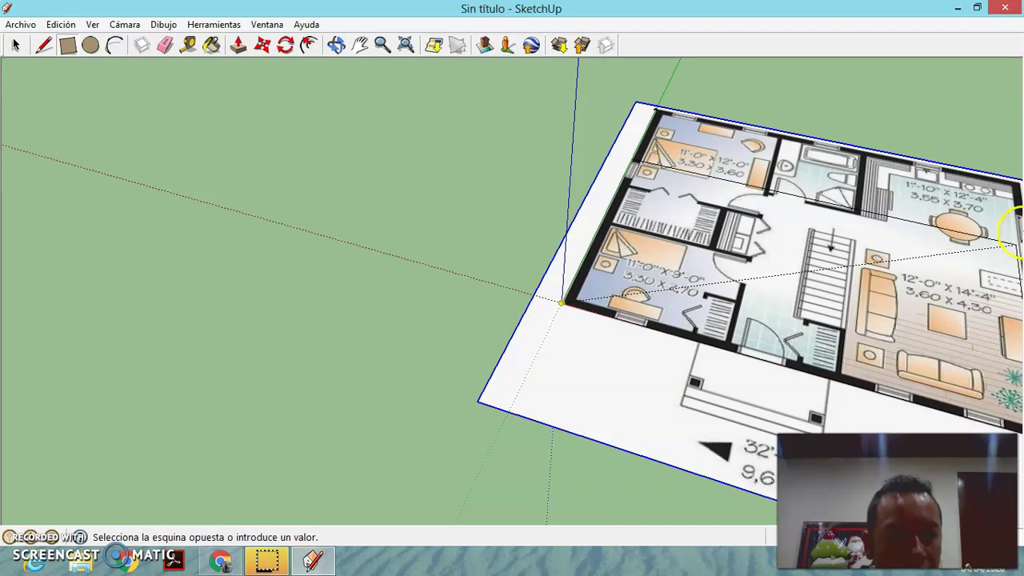
{"action": "scroll", "coordinate": [1012, 172], "scroll_direction": "down", "scroll_amount": 1}
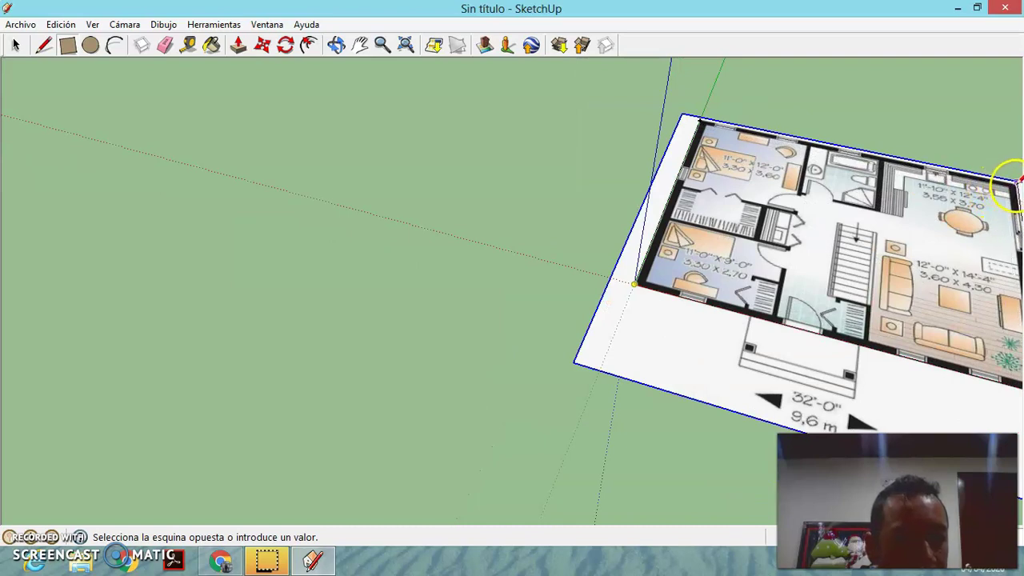
{"action": "left_click", "coordinate": [1015, 182]}
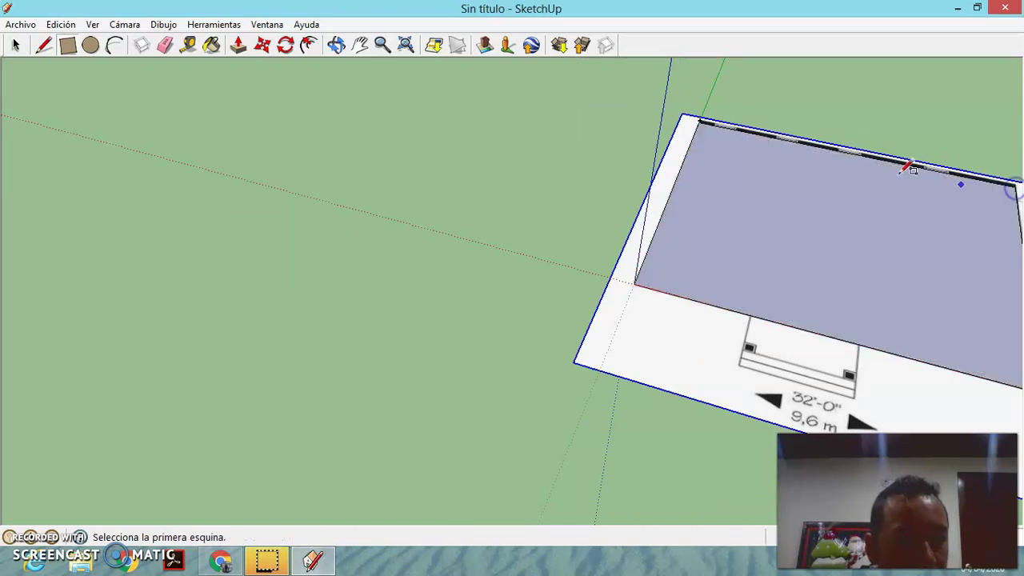
{"action": "left_click", "coordinate": [360, 45]}
{"action": "mouse_move", "coordinate": [711, 201]}
{"action": "left_mouse_down"}
{"action": "mouse_move", "coordinate": [300, 209]}
{"action": "mouse_move", "coordinate": [366, 240]}
{"action": "mouse_move", "coordinate": [393, 297]}
{"action": "mouse_move", "coordinate": [418, 296]}
{"action": "left_mouse_up"}
{"action": "left_click", "coordinate": [336, 45]}
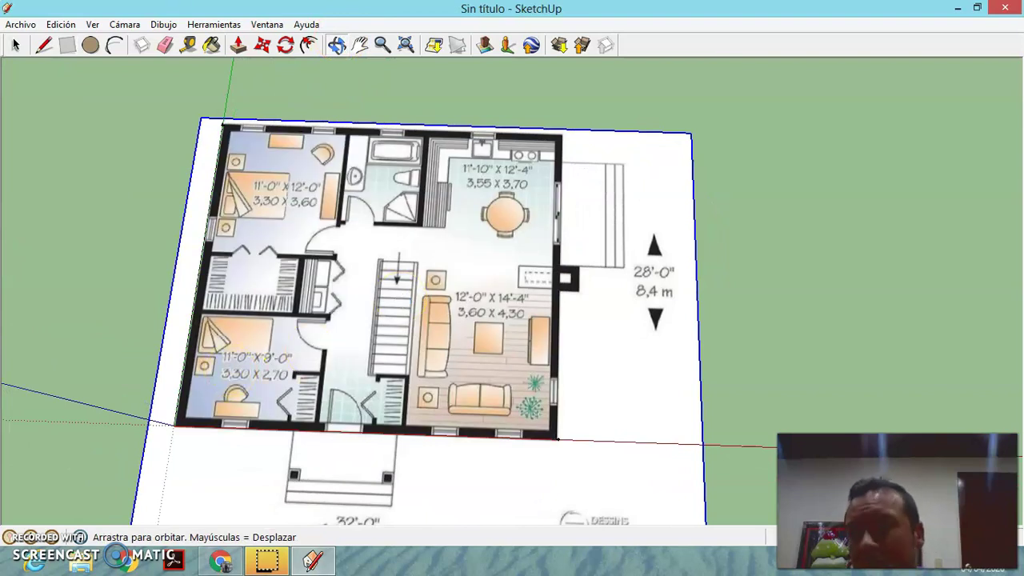
Step: Draw a rectangle to the main block's top-right corner, undo it with Ctrl+Z, and orbit back overhead
{"action": "left_click", "coordinate": [69, 47]}
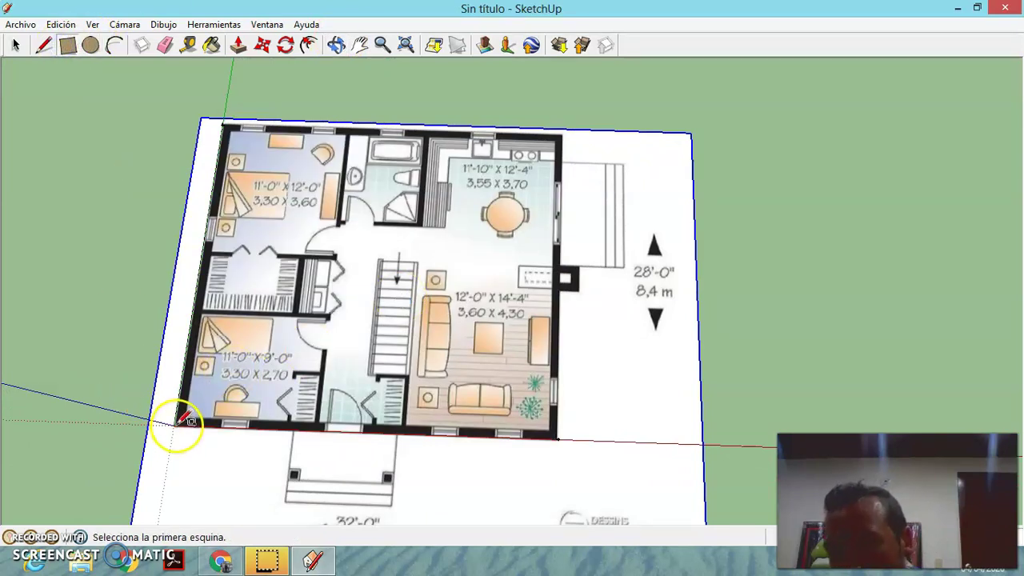
{"action": "scroll", "coordinate": [179, 422], "scroll_direction": "up", "scroll_amount": 1}
{"action": "scroll", "coordinate": [179, 422], "scroll_direction": "up", "scroll_amount": 1}
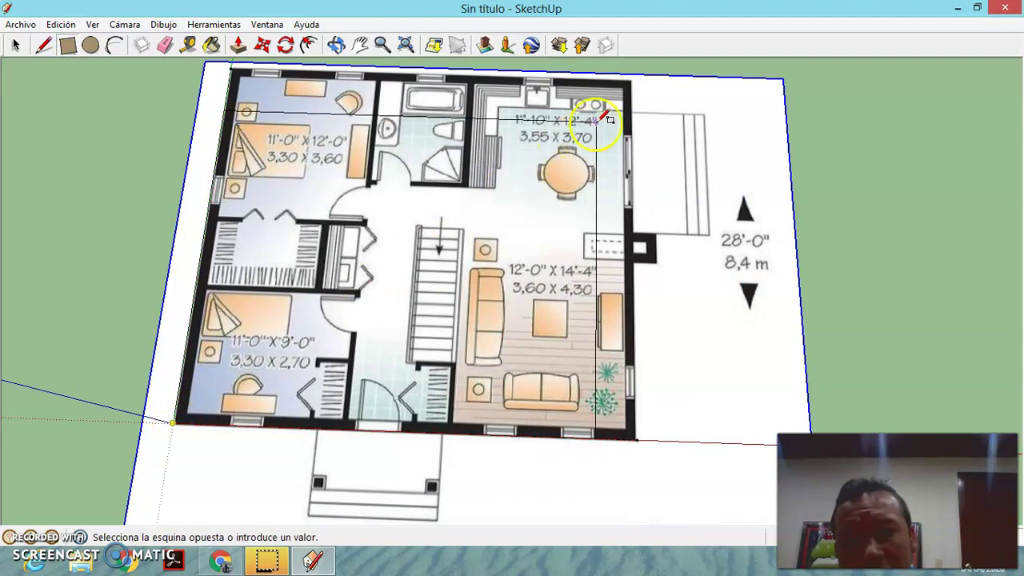
{"action": "left_click", "coordinate": [631, 81]}
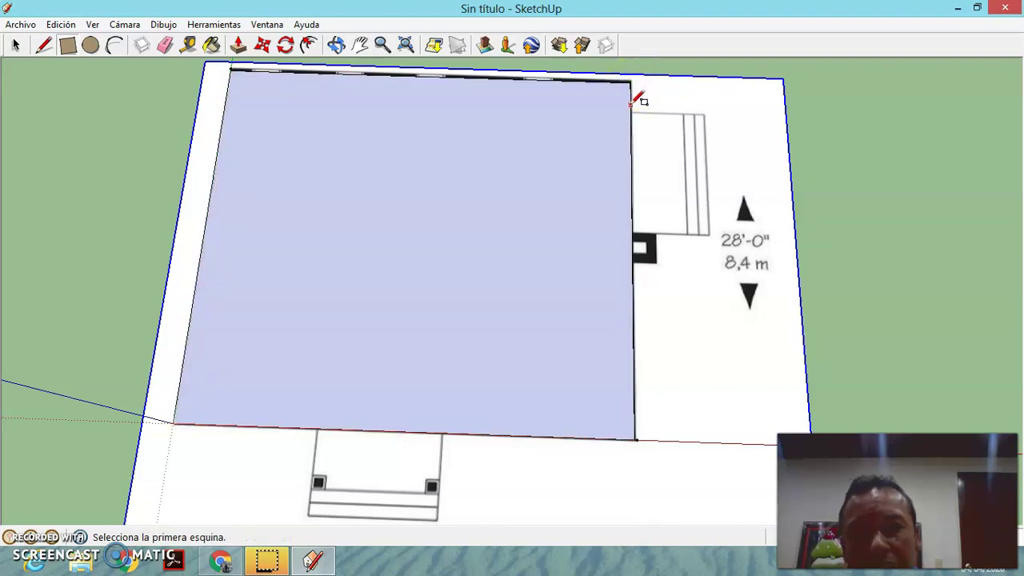
{"action": "key", "text": "s"}
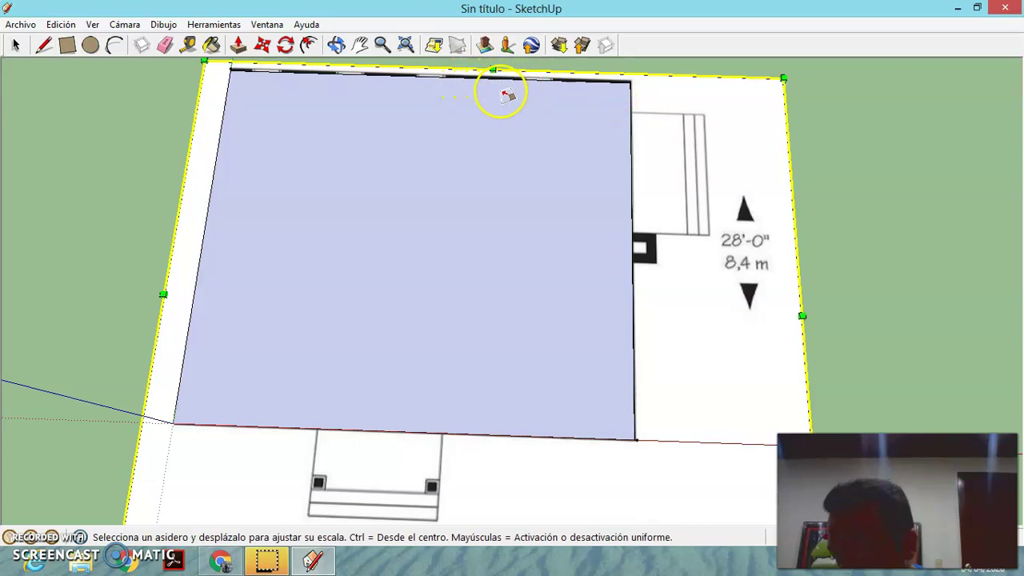
{"action": "key", "text": "ctrl+z"}
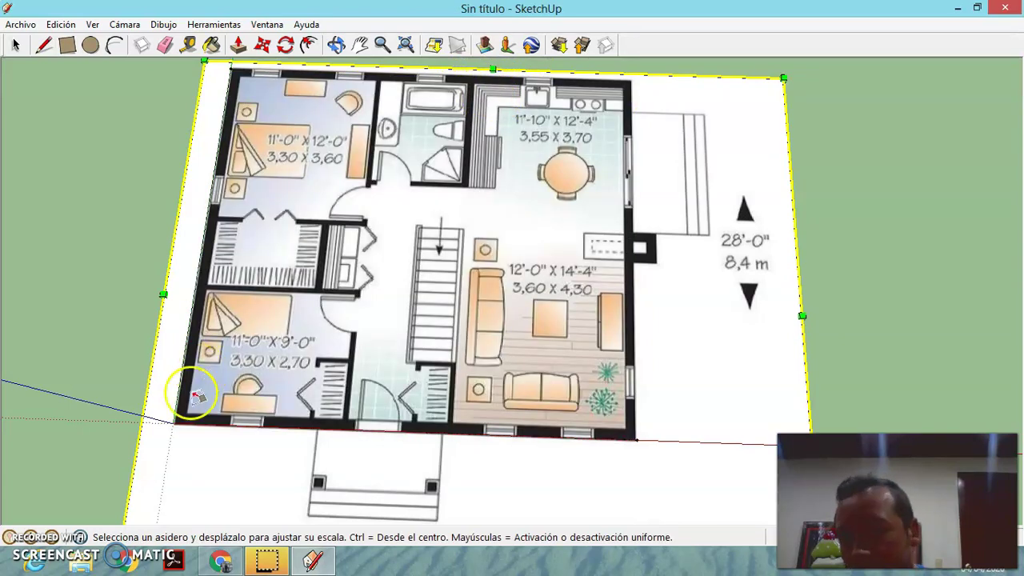
{"action": "left_click", "coordinate": [336, 45]}
{"action": "mouse_move", "coordinate": [356, 202]}
{"action": "left_mouse_down"}
{"action": "mouse_move", "coordinate": [373, 210]}
{"action": "mouse_move", "coordinate": [349, 217]}
{"action": "mouse_move", "coordinate": [364, 199]}
{"action": "mouse_move", "coordinate": [355, 200]}
{"action": "mouse_move", "coordinate": [350, 213]}
{"action": "mouse_move", "coordinate": [408, 200]}
{"action": "left_mouse_up"}
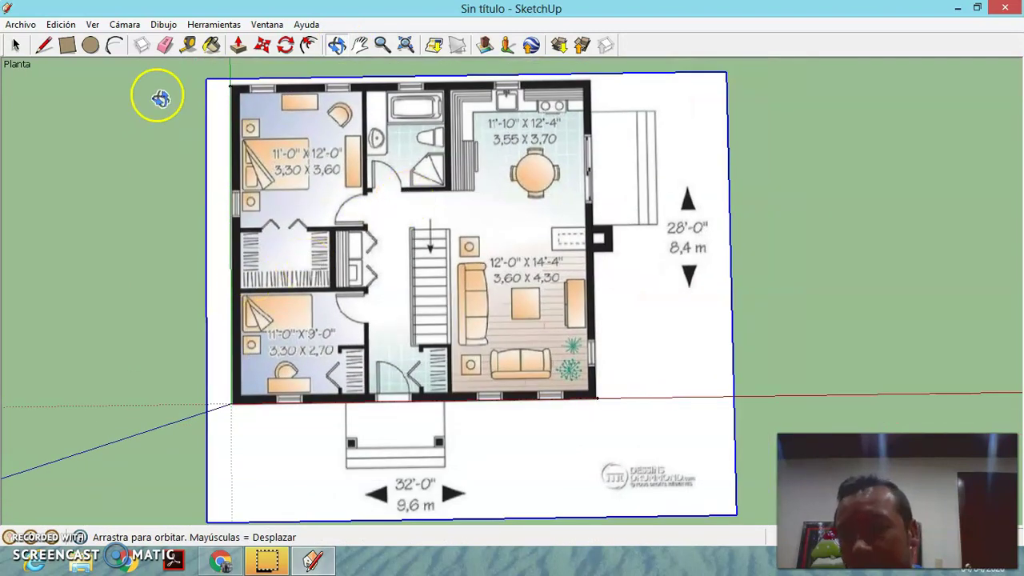
Step: Draw a rectangle from the main block's lower-left corner to its top-right corner
{"action": "left_click", "coordinate": [67, 45]}
{"action": "left_click", "coordinate": [233, 402]}
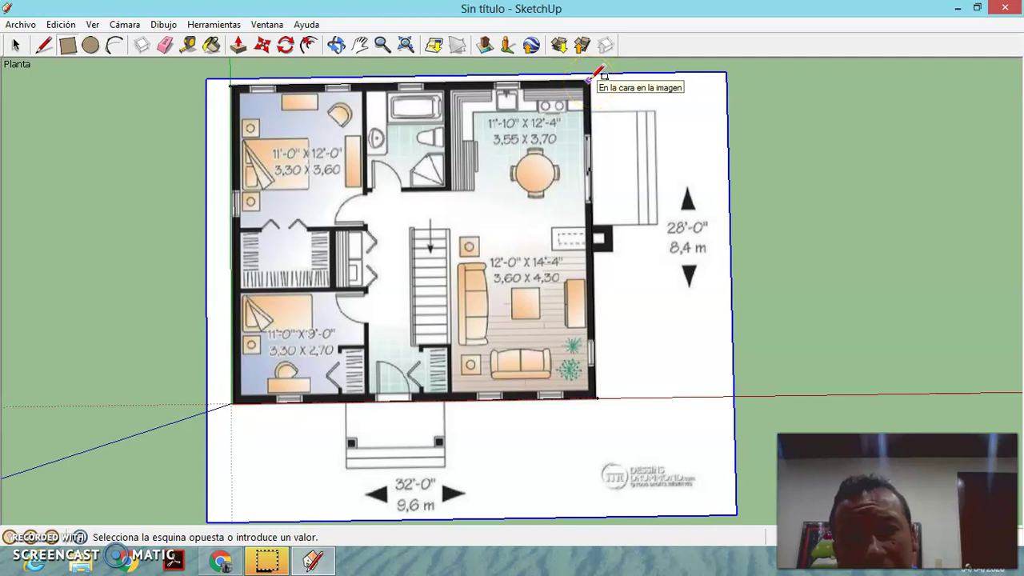
{"action": "left_click", "coordinate": [592, 77]}
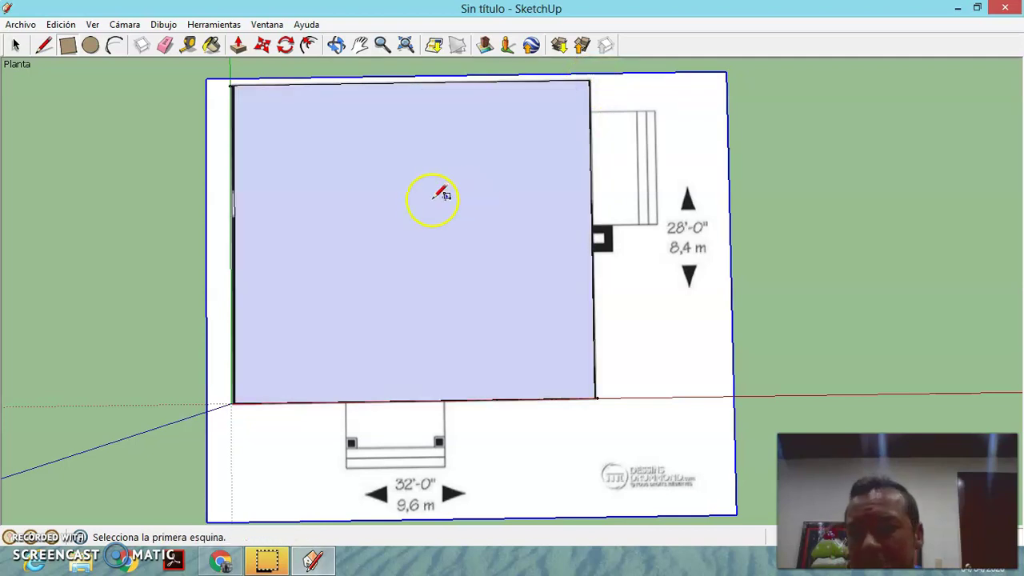
Step: Clear the plan image selection and try the Move tool on the rectangle's left edge
{"action": "left_click", "coordinate": [261, 48]}
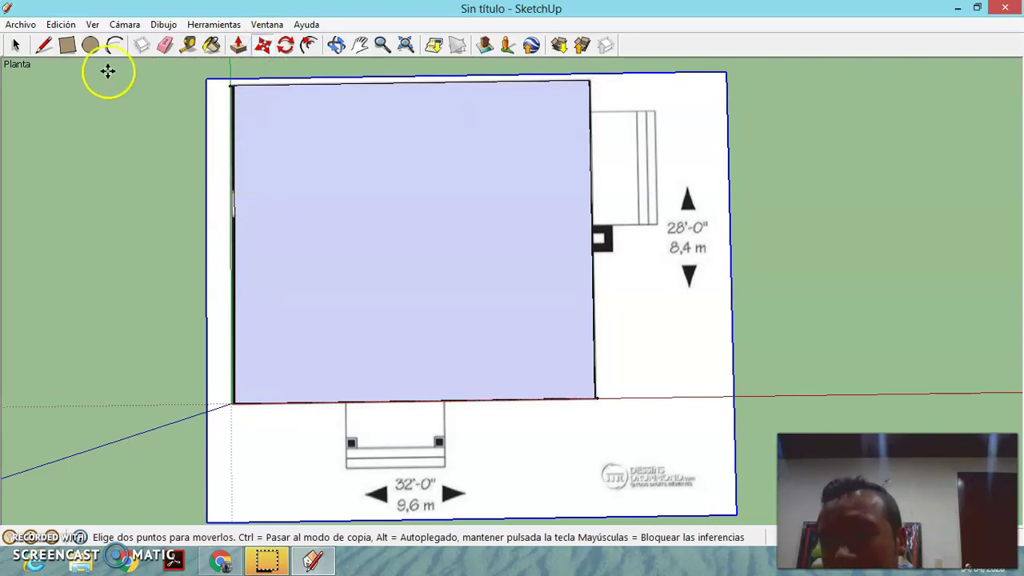
{"action": "left_click", "coordinate": [16, 46]}
{"action": "left_click", "coordinate": [237, 248]}
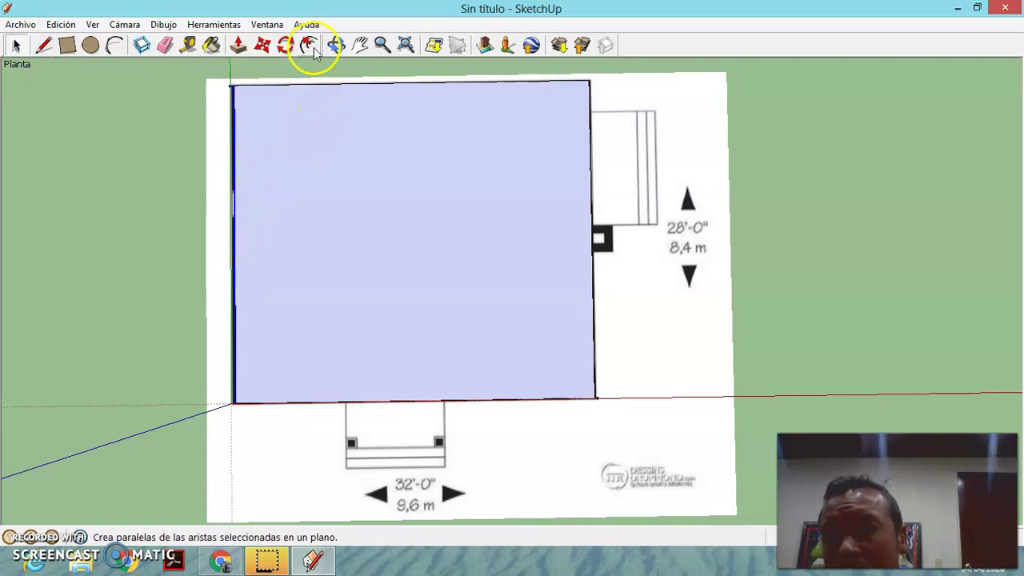
{"action": "left_click", "coordinate": [262, 46]}
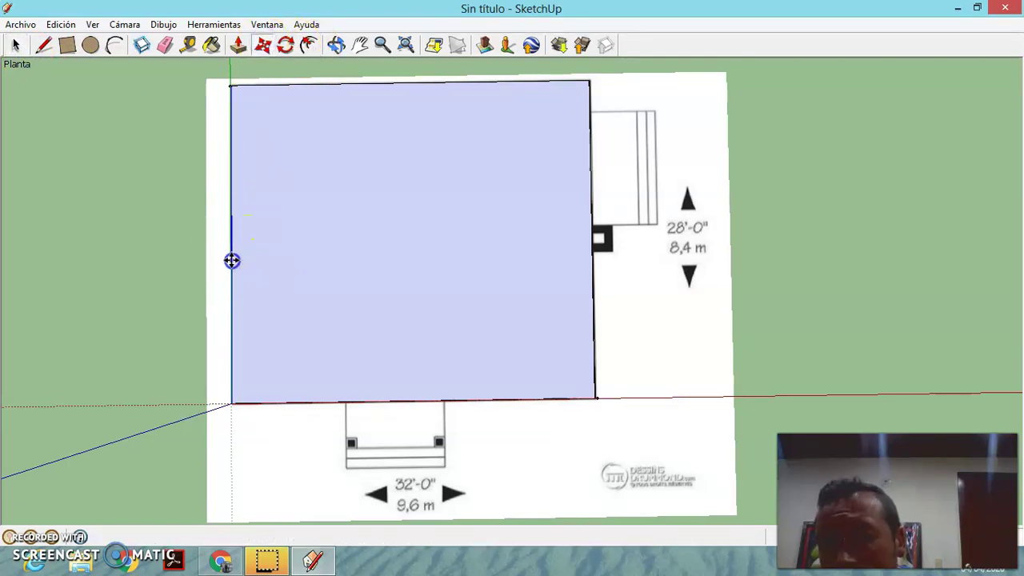
{"action": "left_click", "coordinate": [234, 258]}
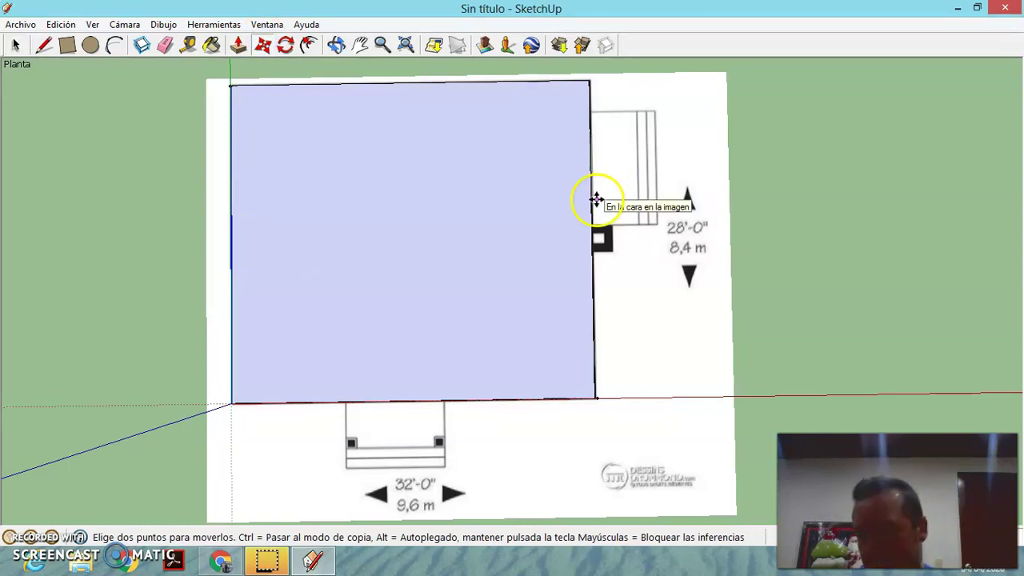
{"action": "left_click", "coordinate": [66, 45]}
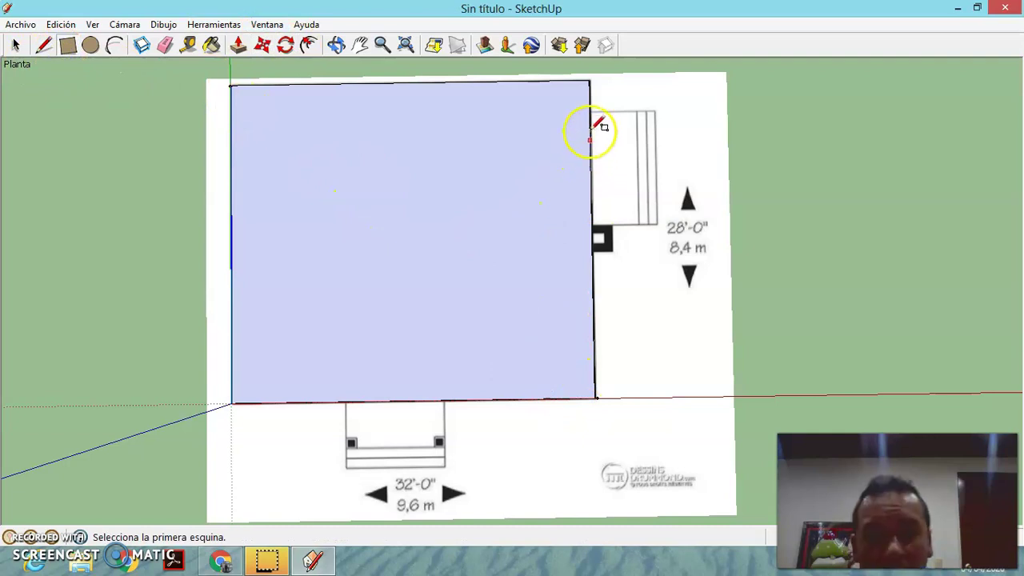
Step: Trace rectangles over the side deck, the thin strip beside it and the right-side steps
{"action": "left_click", "coordinate": [591, 112]}
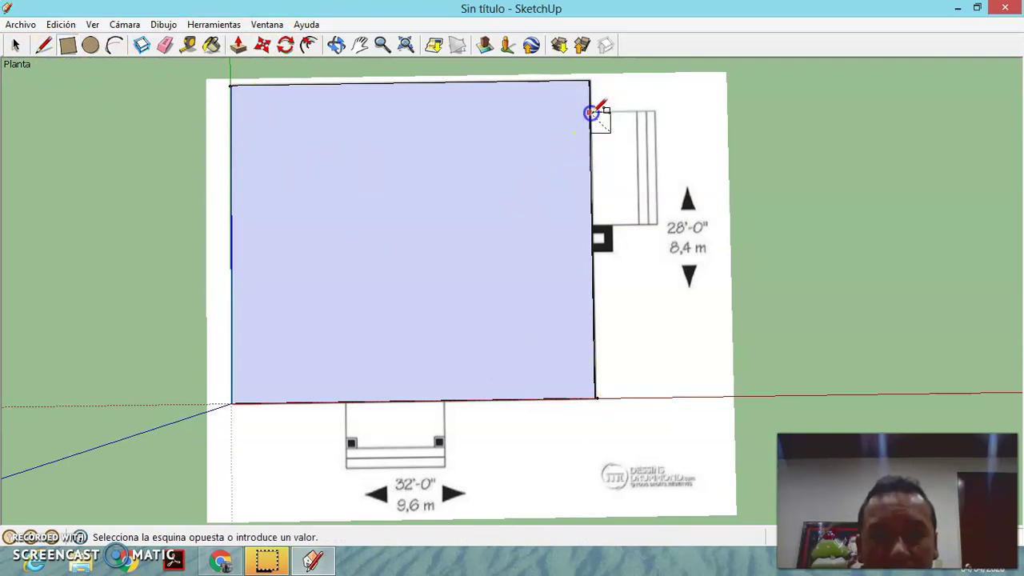
{"action": "left_click", "coordinate": [638, 224]}
{"action": "left_click", "coordinate": [636, 112]}
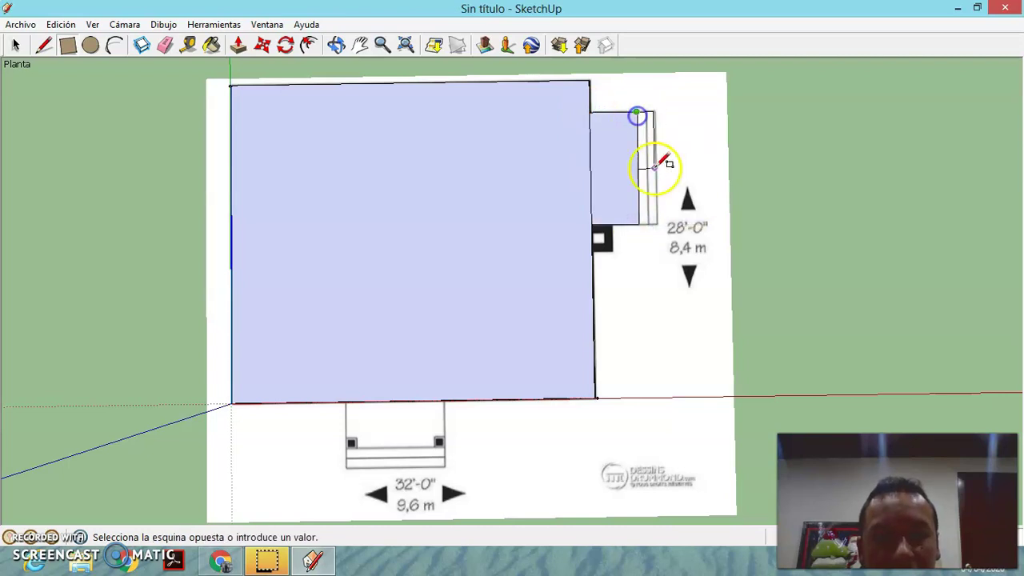
{"action": "left_click", "coordinate": [649, 223]}
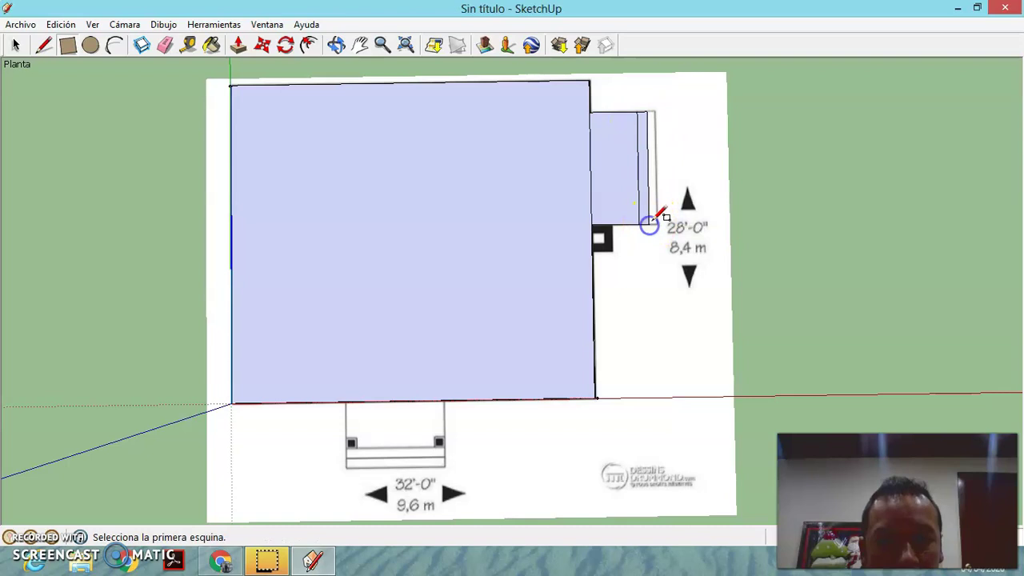
{"action": "left_click", "coordinate": [646, 112]}
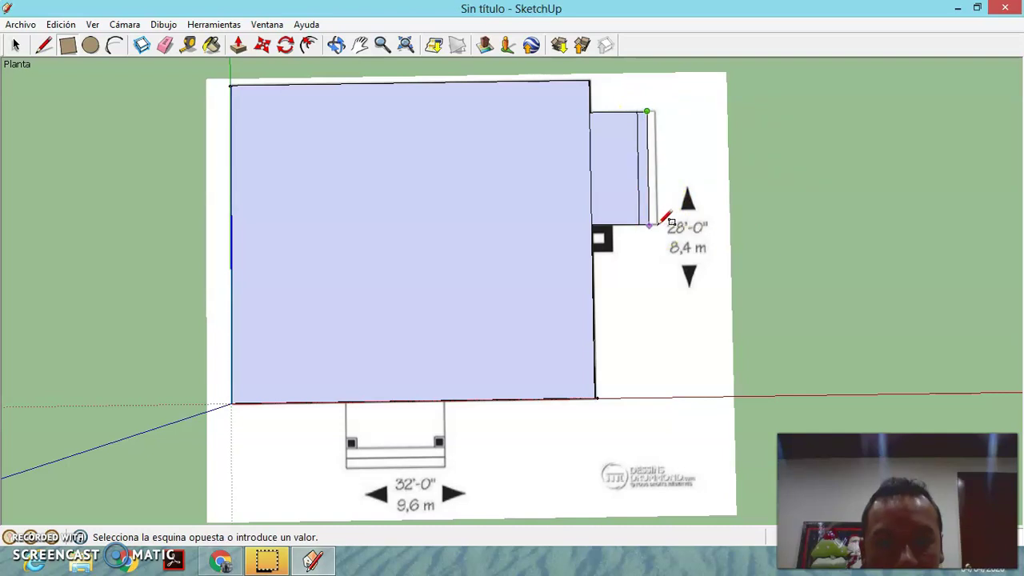
{"action": "scroll", "coordinate": [664, 218], "scroll_direction": "up", "scroll_amount": 2}
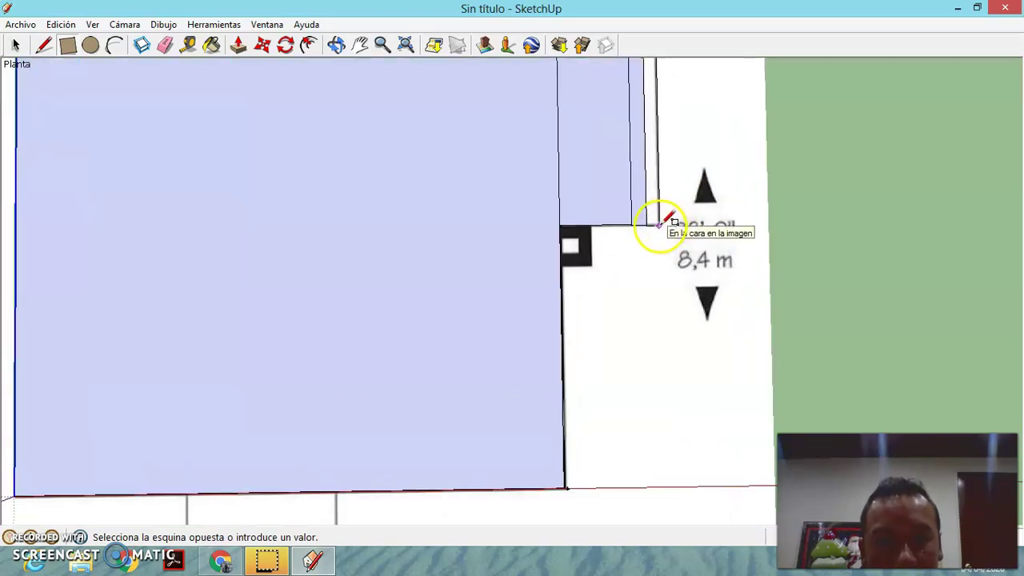
{"action": "left_click", "coordinate": [659, 224]}
{"action": "scroll", "coordinate": [660, 256], "scroll_direction": "down", "scroll_amount": 2}
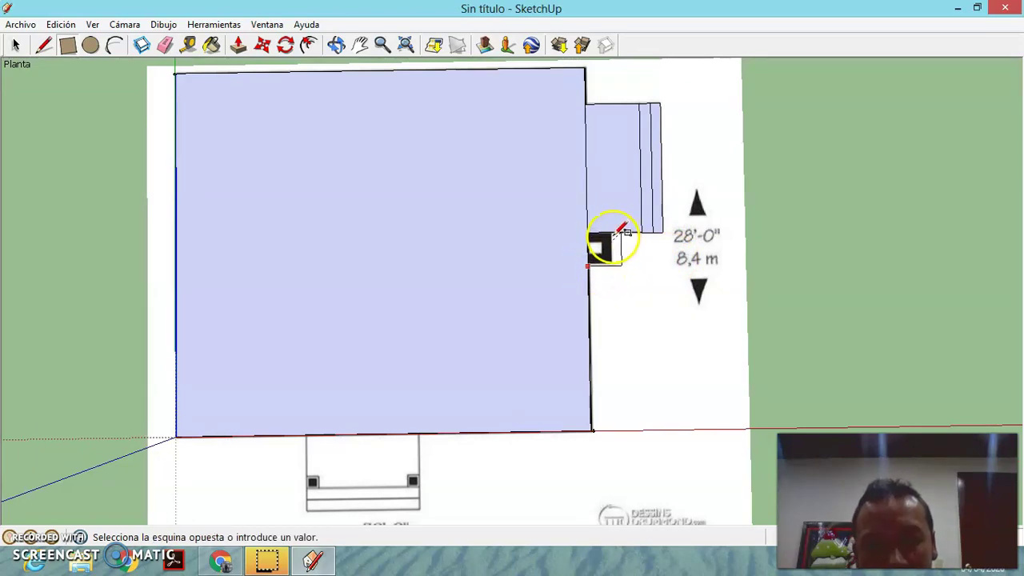
{"action": "scroll", "coordinate": [616, 233], "scroll_direction": "up", "scroll_amount": 1}
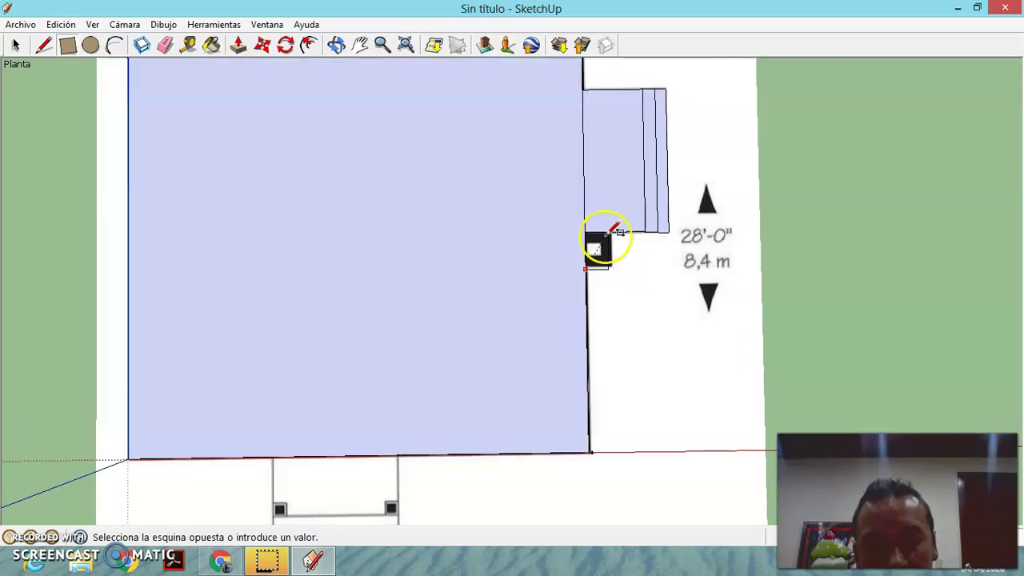
{"action": "scroll", "coordinate": [616, 229], "scroll_direction": "up", "scroll_amount": 1}
{"action": "scroll", "coordinate": [616, 230], "scroll_direction": "up", "scroll_amount": 1}
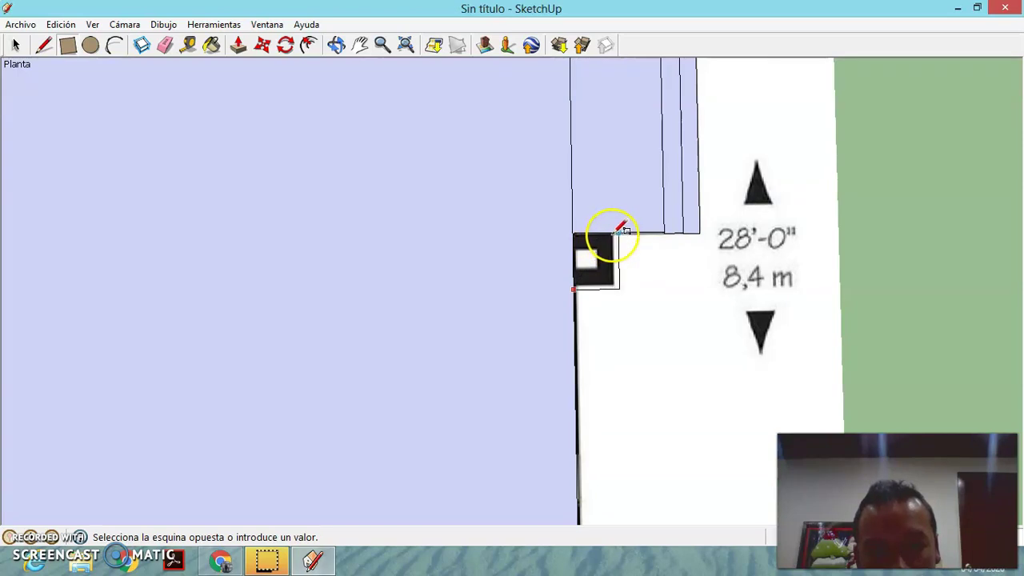
{"action": "left_click", "coordinate": [625, 231]}
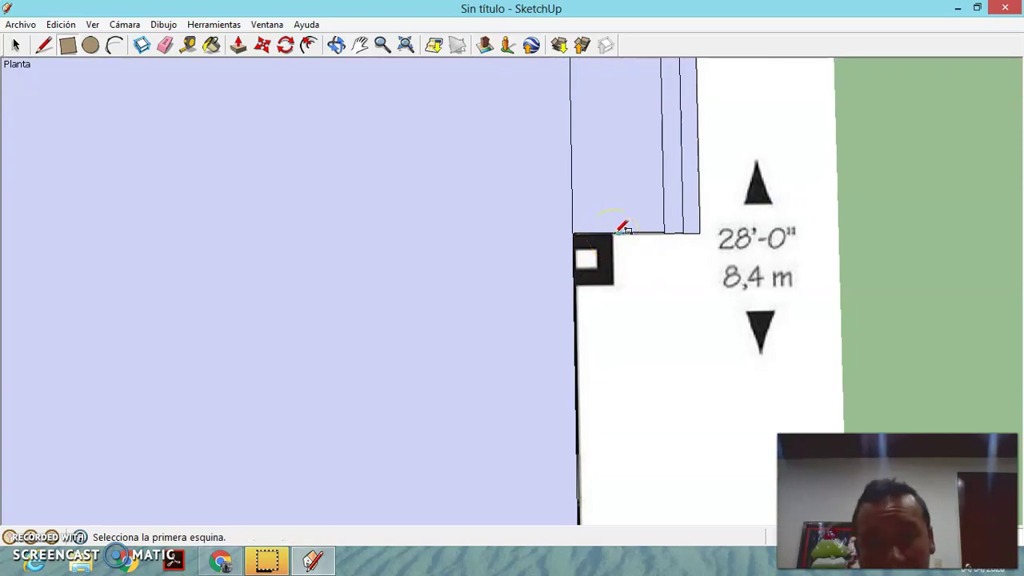
Step: Cancel a misplaced start and draw the small square at the wall edge beside the steps
{"action": "left_click", "coordinate": [618, 233]}
{"action": "key", "text": "Escape"}
{"action": "scroll", "coordinate": [608, 264], "scroll_direction": "up", "scroll_amount": 2}
{"action": "scroll", "coordinate": [592, 276], "scroll_direction": "up", "scroll_amount": 1}
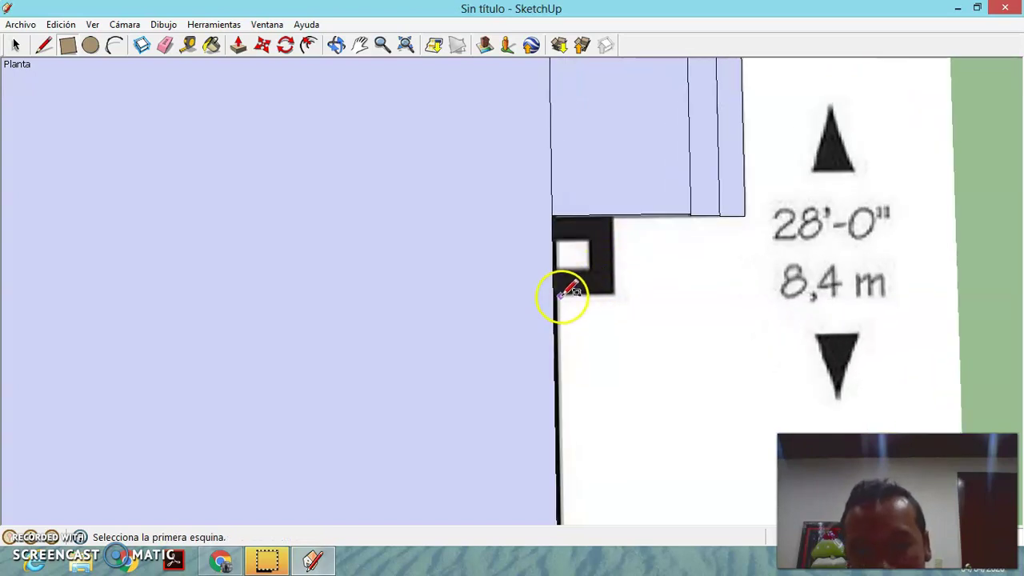
{"action": "left_click", "coordinate": [553, 295]}
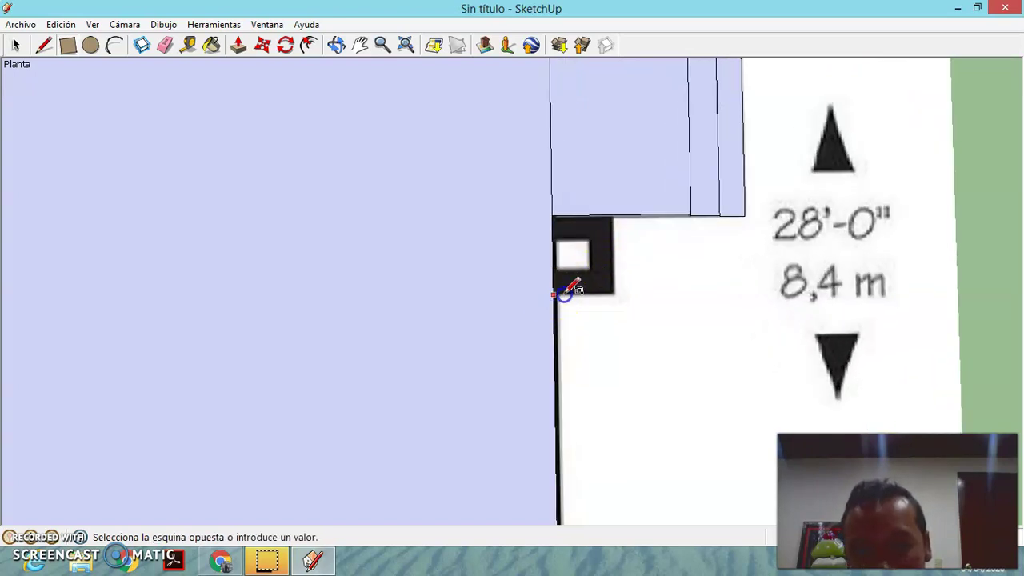
{"action": "left_click", "coordinate": [610, 215]}
{"action": "scroll", "coordinate": [606, 319], "scroll_direction": "down", "scroll_amount": 1}
{"action": "scroll", "coordinate": [605, 318], "scroll_direction": "down", "scroll_amount": 1}
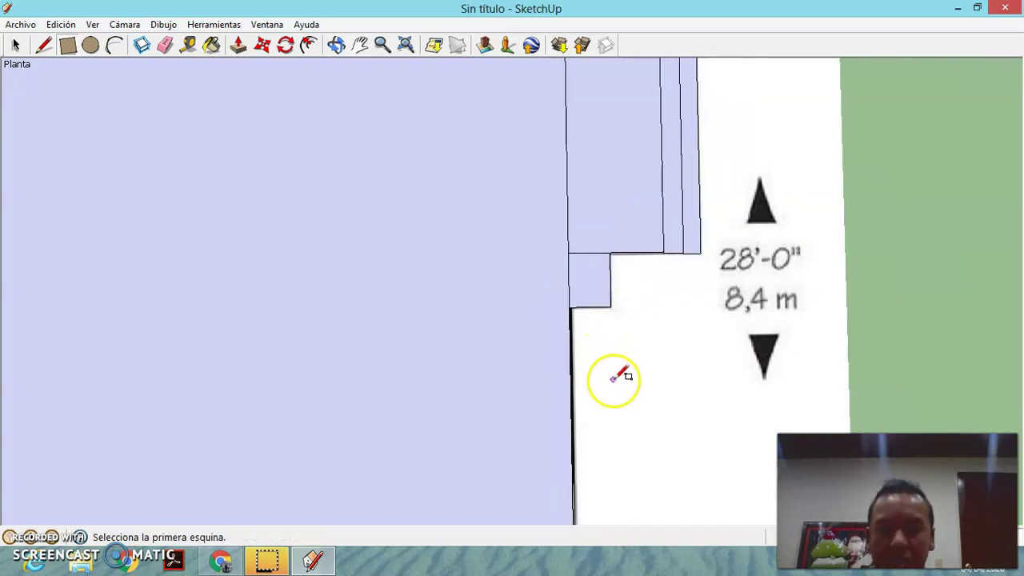
{"action": "scroll", "coordinate": [601, 344], "scroll_direction": "down", "scroll_amount": 1}
{"action": "left_click", "coordinate": [360, 44]}
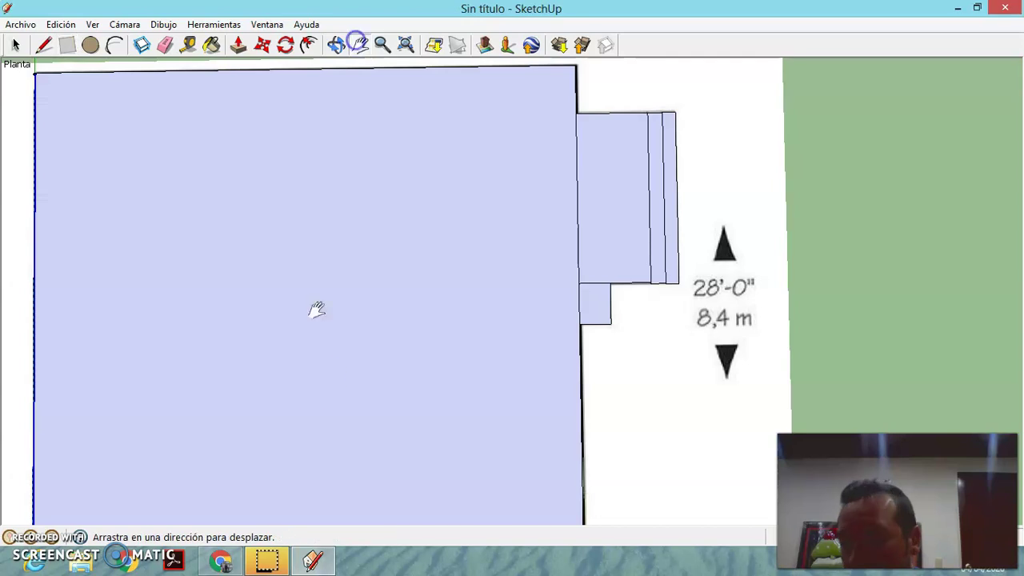
Step: Pan to the front steps and draw the front-step outline rectangle from the wall edge
{"action": "left_click_drag", "start_coordinate": [293, 393], "coordinate": [422, 140]}
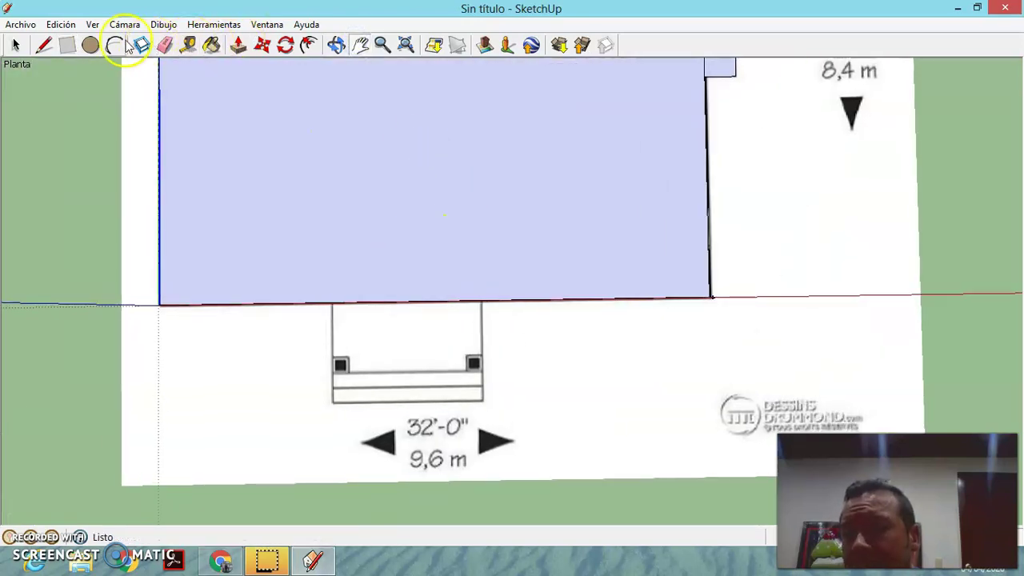
{"action": "left_click", "coordinate": [69, 45]}
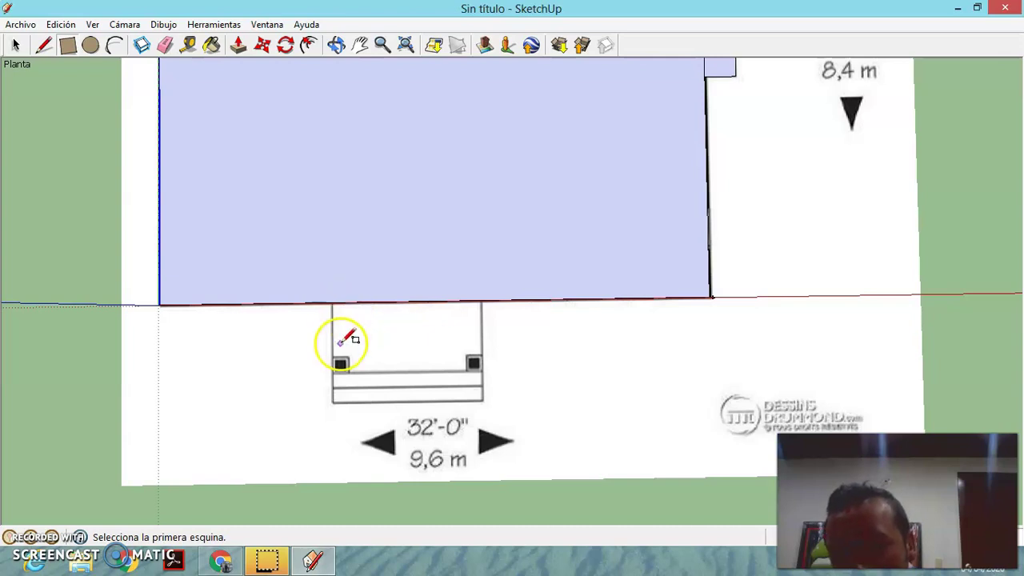
{"action": "left_click", "coordinate": [332, 303]}
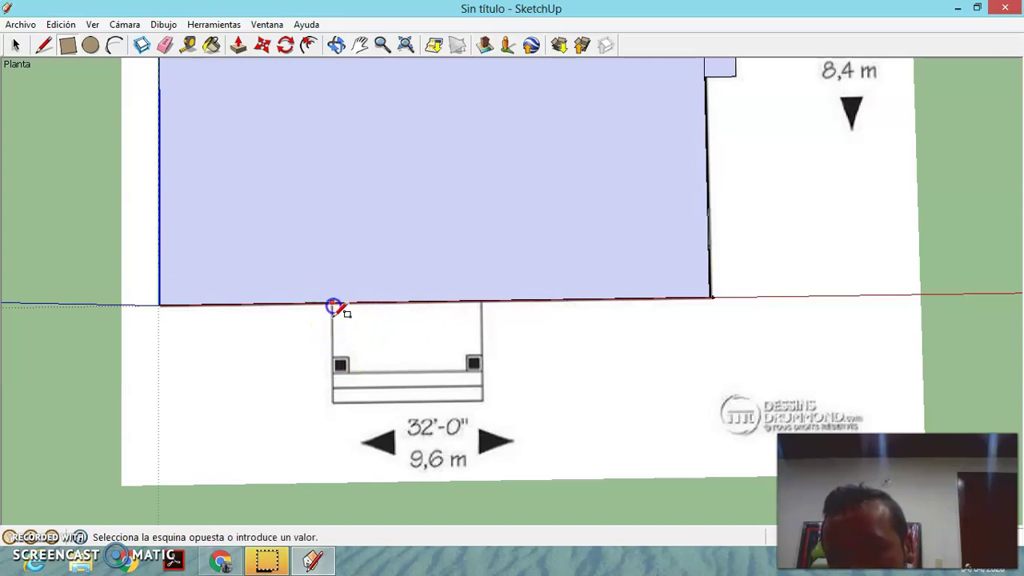
{"action": "left_click", "coordinate": [482, 371]}
Step: Draw two thin step strips across the front steps, then center the traced plan in view
{"action": "left_click", "coordinate": [335, 375]}
{"action": "left_click_drag", "start_coordinate": [334, 376], "coordinate": [483, 386]}
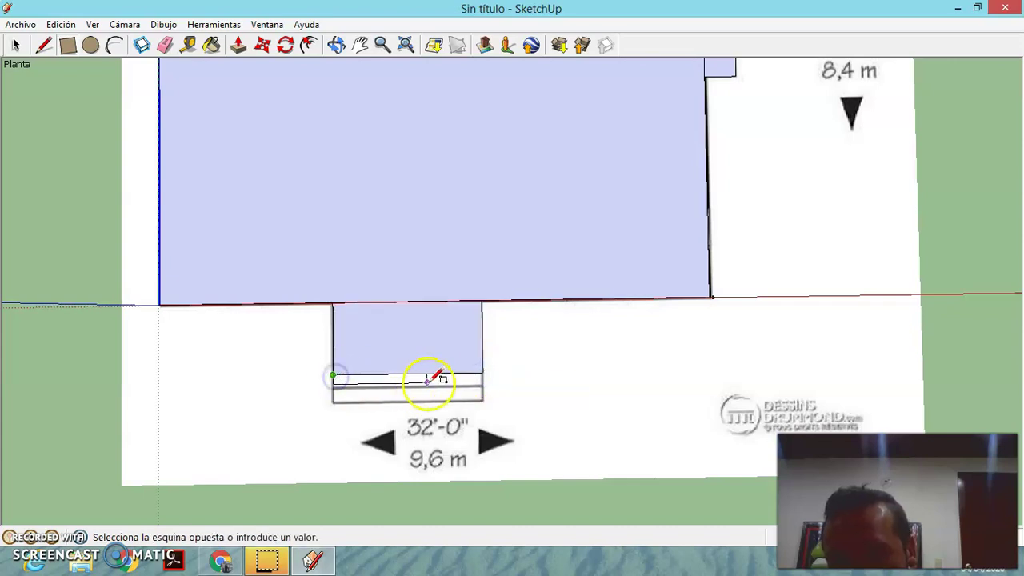
{"action": "left_click", "coordinate": [483, 387]}
{"action": "left_click", "coordinate": [333, 389]}
{"action": "left_click_drag", "start_coordinate": [457, 403], "coordinate": [483, 400]}
{"action": "scroll", "coordinate": [558, 306], "scroll_direction": "down", "scroll_amount": 1}
{"action": "scroll", "coordinate": [574, 305], "scroll_direction": "down", "scroll_amount": 1}
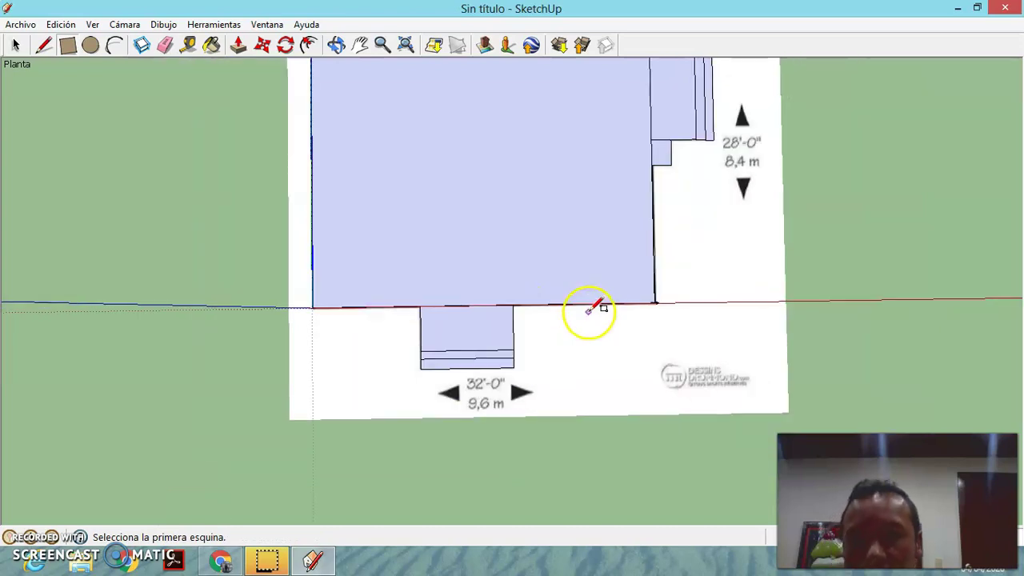
{"action": "scroll", "coordinate": [596, 303], "scroll_direction": "down", "scroll_amount": 1}
{"action": "scroll", "coordinate": [598, 308], "scroll_direction": "up", "scroll_amount": 1}
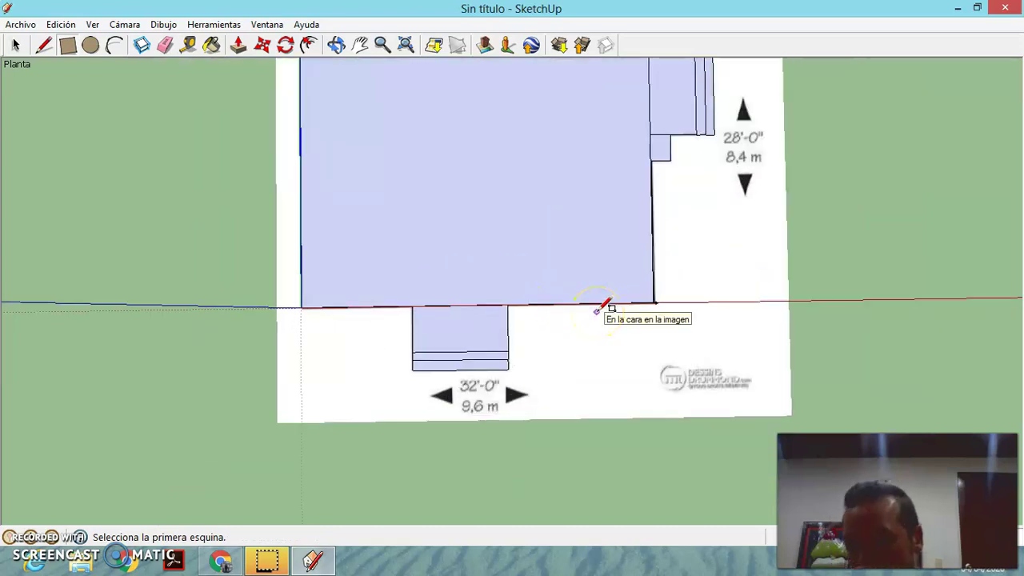
{"action": "left_click", "coordinate": [362, 47]}
{"action": "mouse_move", "coordinate": [481, 206]}
{"action": "left_mouse_down"}
{"action": "mouse_move", "coordinate": [423, 304]}
{"action": "mouse_move", "coordinate": [454, 288]}
{"action": "left_mouse_up"}
{"action": "scroll", "coordinate": [549, 407], "scroll_direction": "up", "scroll_amount": 1}
Step: Switch the face style to Rayos X under Ver > Estilo de cara
{"action": "scroll", "coordinate": [549, 408], "scroll_direction": "up", "scroll_amount": 1}
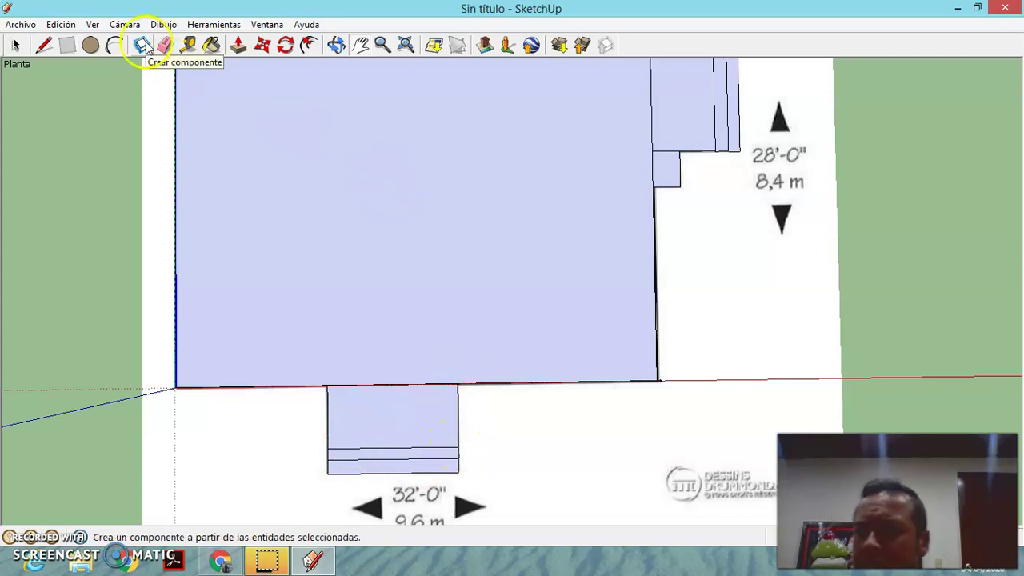
{"action": "left_click", "coordinate": [202, 26]}
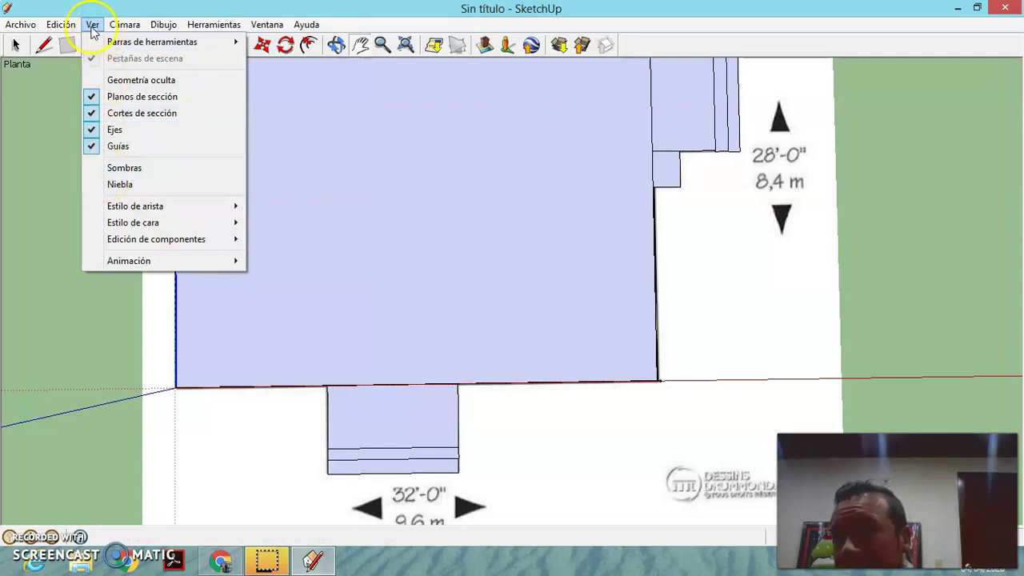
{"action": "mouse_move", "coordinate": [133, 222]}
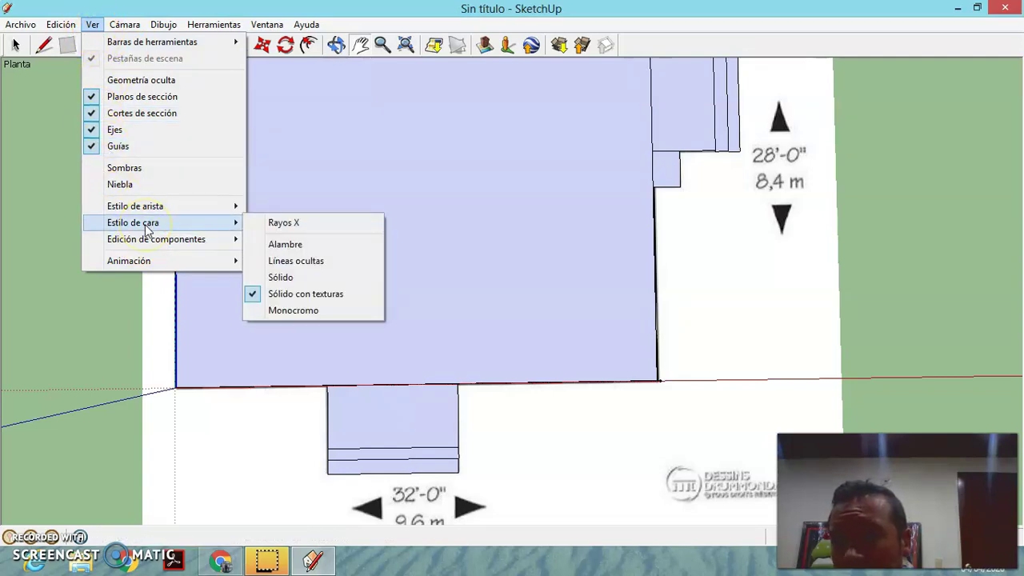
{"action": "left_click", "coordinate": [284, 224]}
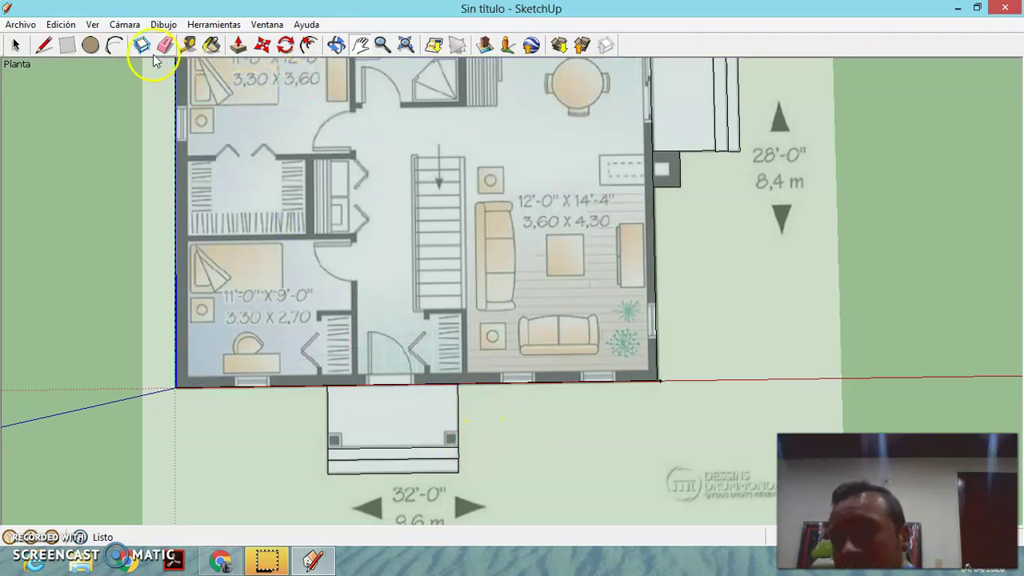
Step: Draw small squares over the left and right front step posts
{"action": "left_click", "coordinate": [69, 46]}
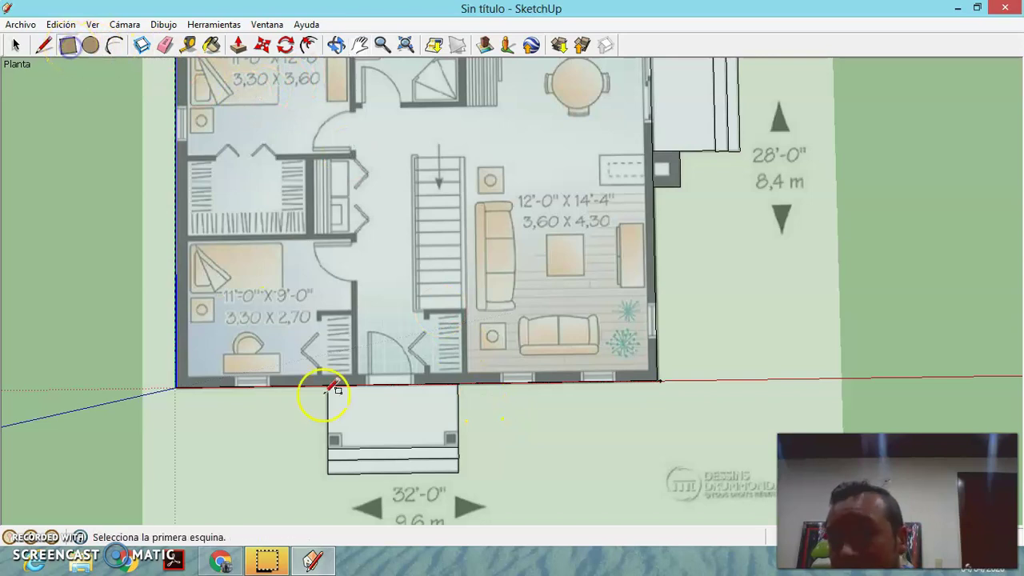
{"action": "left_click", "coordinate": [328, 433]}
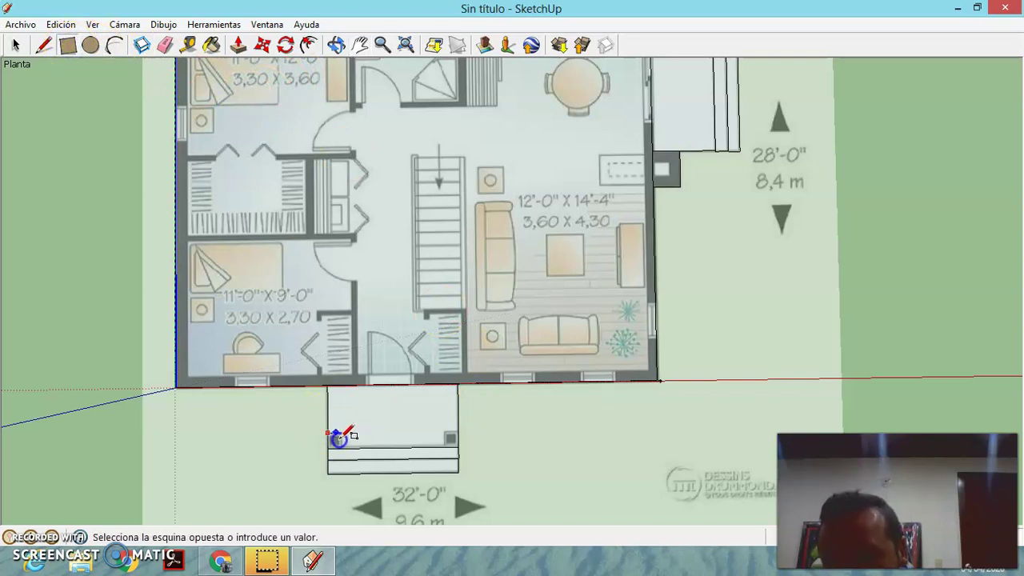
{"action": "left_click", "coordinate": [343, 446]}
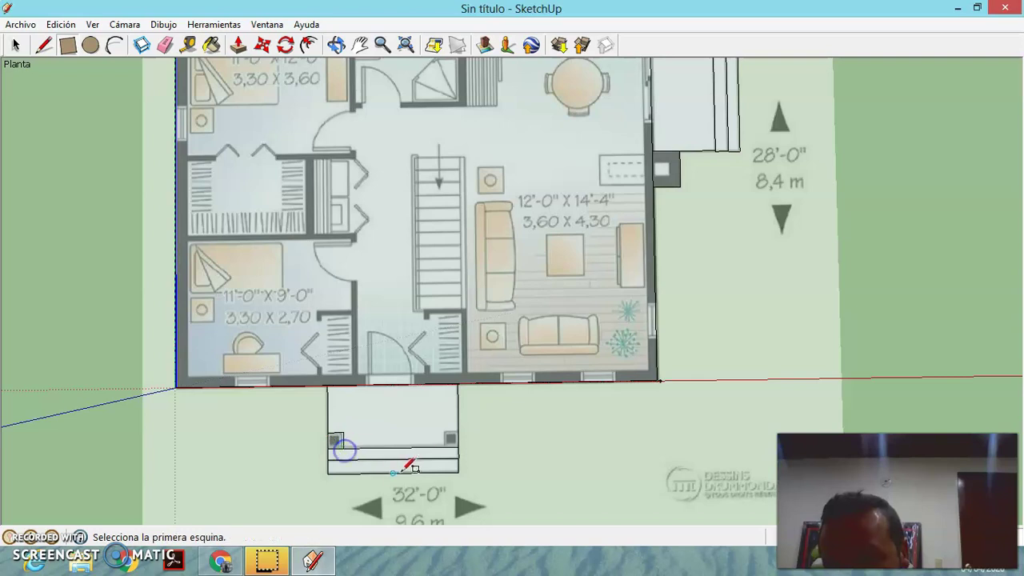
{"action": "left_click", "coordinate": [451, 445]}
{"action": "left_click", "coordinate": [446, 446]}
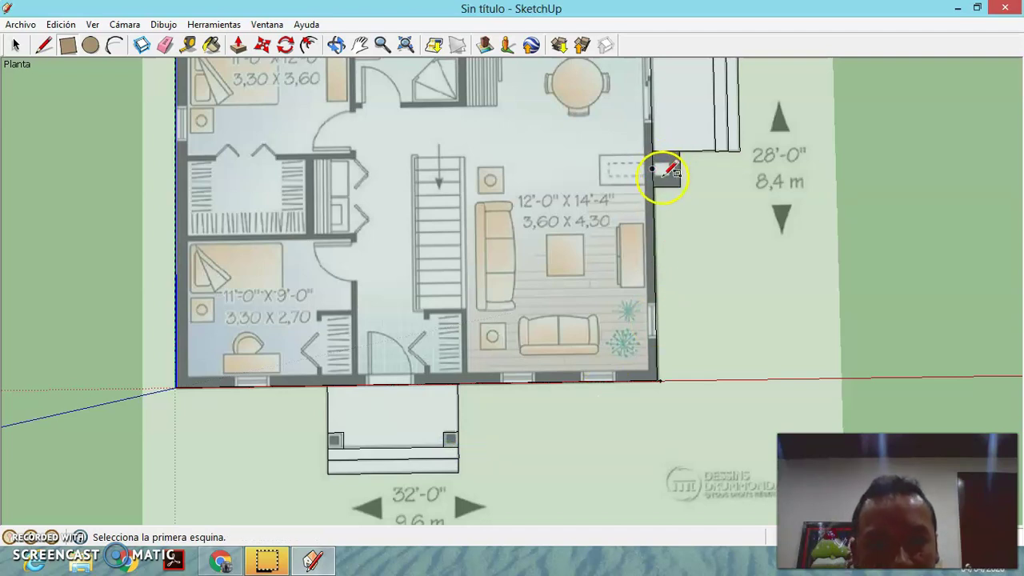
Step: Add a rectangle over the post beside the right-side steps
{"action": "scroll", "coordinate": [653, 171], "scroll_direction": "up", "scroll_amount": 2}
{"action": "scroll", "coordinate": [652, 171], "scroll_direction": "up", "scroll_amount": 3}
{"action": "left_click", "coordinate": [648, 172]}
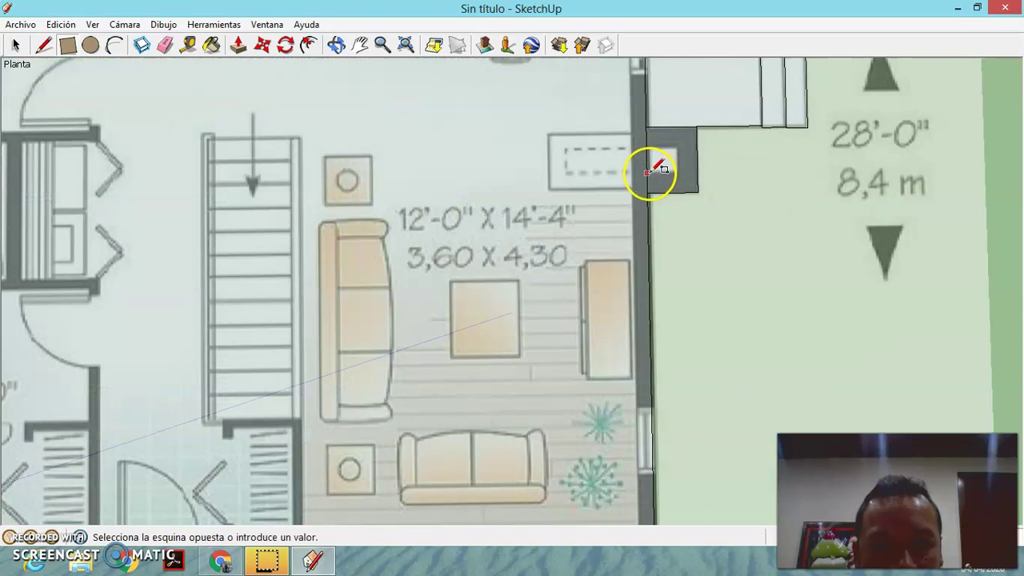
{"action": "left_click", "coordinate": [679, 145]}
{"action": "scroll", "coordinate": [676, 250], "scroll_direction": "down", "scroll_amount": 1}
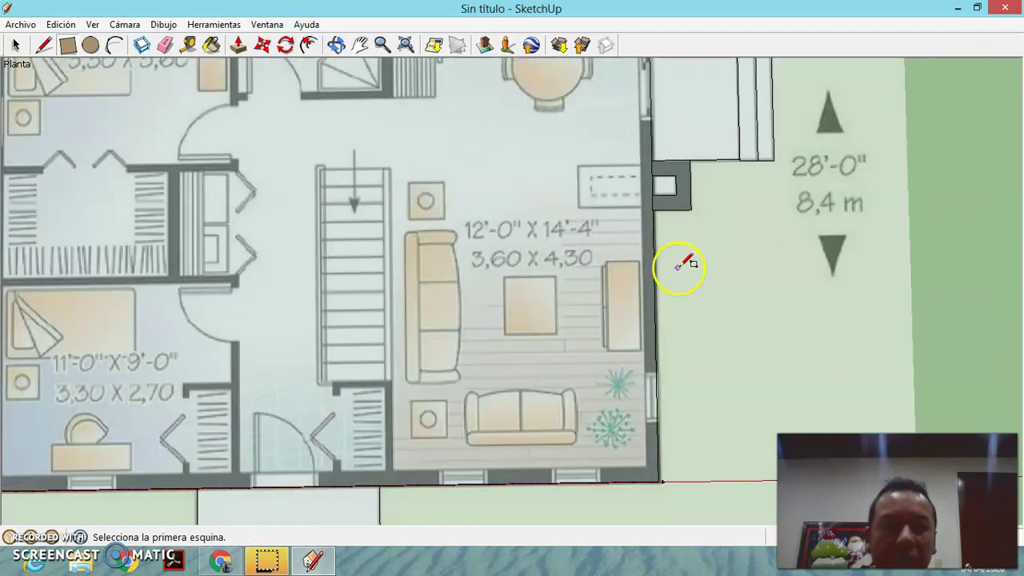
{"action": "scroll", "coordinate": [684, 264], "scroll_direction": "down", "scroll_amount": 2}
{"action": "scroll", "coordinate": [696, 264], "scroll_direction": "down", "scroll_amount": 2}
{"action": "scroll", "coordinate": [702, 268], "scroll_direction": "down", "scroll_amount": 1}
{"action": "scroll", "coordinate": [705, 250], "scroll_direction": "up", "scroll_amount": 3}
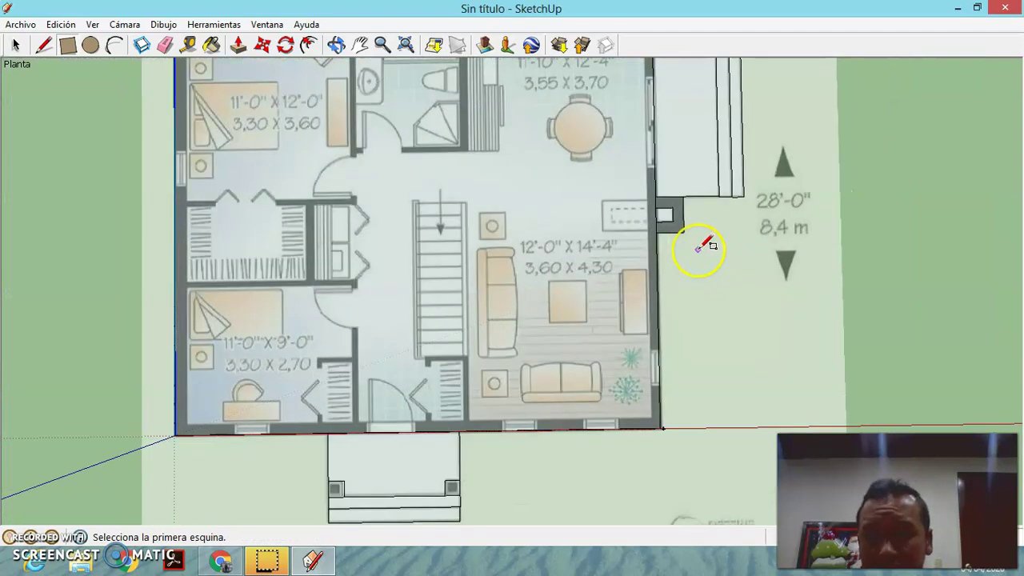
{"action": "scroll", "coordinate": [704, 245], "scroll_direction": "up", "scroll_amount": 1}
{"action": "scroll", "coordinate": [704, 245], "scroll_direction": "down", "scroll_amount": 1}
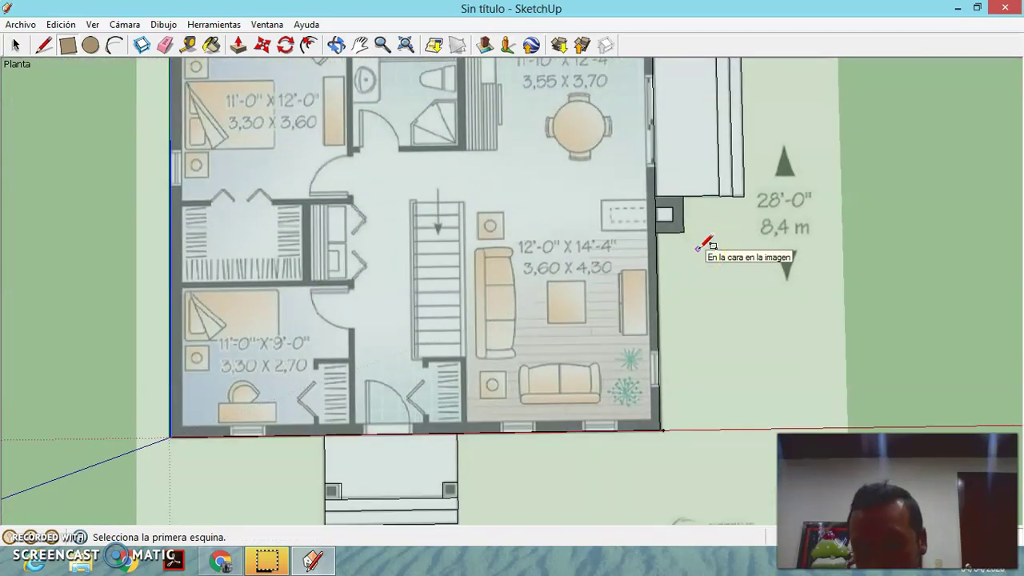
{"action": "scroll", "coordinate": [704, 245], "scroll_direction": "up", "scroll_amount": 1}
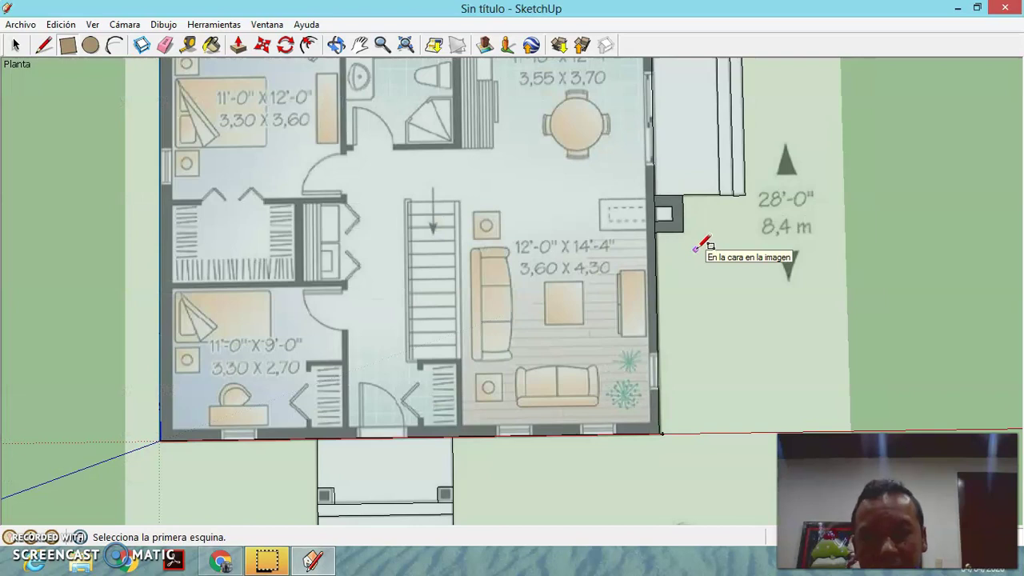
{"action": "left_click", "coordinate": [645, 274]}
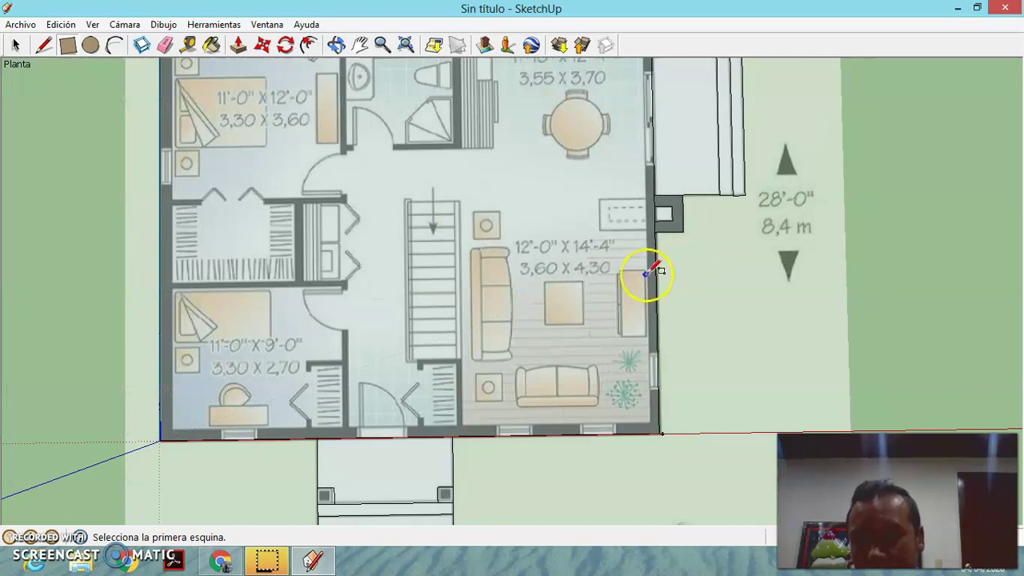
Step: Turn Rayos X off, zoom to extents and orbit the traced plan into 3D perspective
{"action": "left_click", "coordinate": [92, 24]}
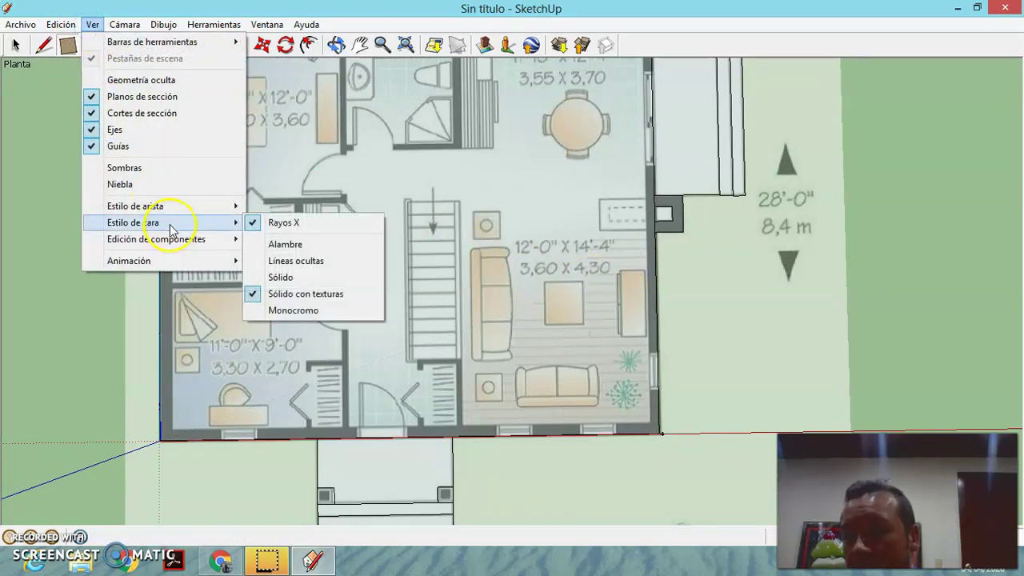
{"action": "left_click", "coordinate": [267, 222]}
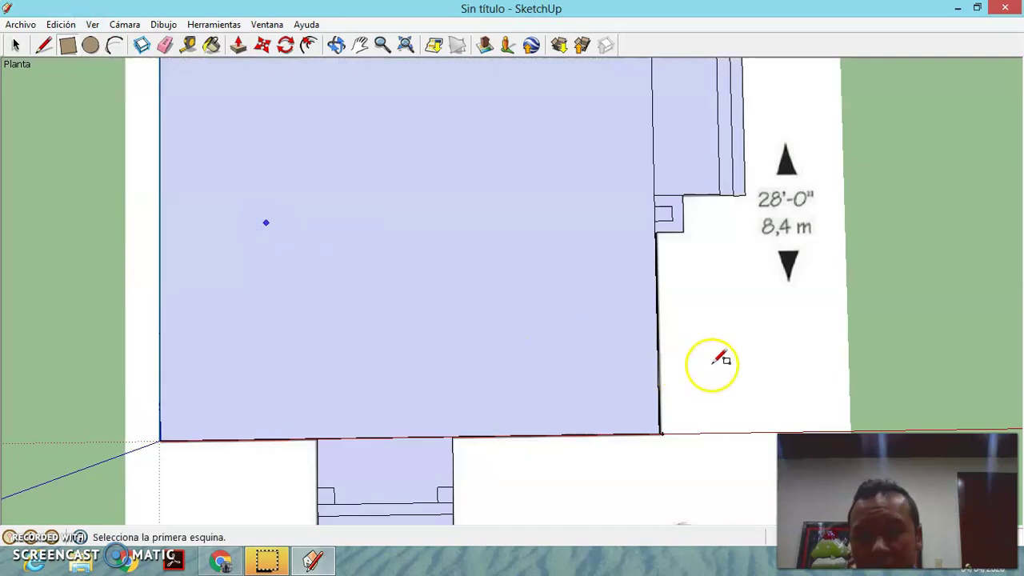
{"action": "left_click", "coordinate": [439, 44]}
{"action": "left_click", "coordinate": [336, 44]}
{"action": "mouse_move", "coordinate": [576, 343]}
{"action": "left_mouse_down"}
{"action": "mouse_move", "coordinate": [425, 119]}
{"action": "mouse_move", "coordinate": [455, 89]}
{"action": "left_mouse_up"}
{"action": "left_click_drag", "start_coordinate": [537, 299], "coordinate": [537, 320]}
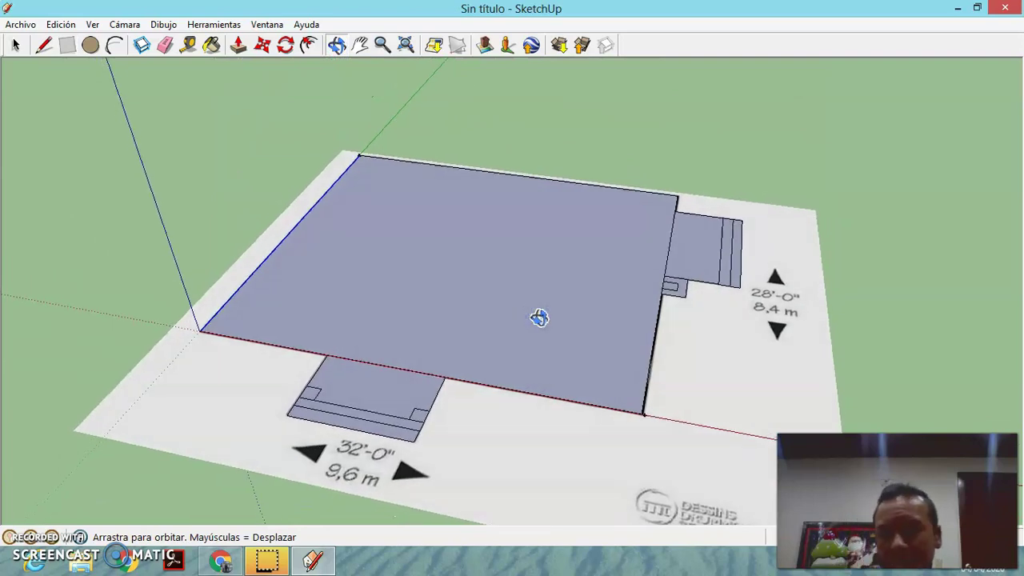
Step: Tape-measure the plan's left side from lower-left to upper-left corner, reading 8.41 m
{"action": "left_click", "coordinate": [191, 45]}
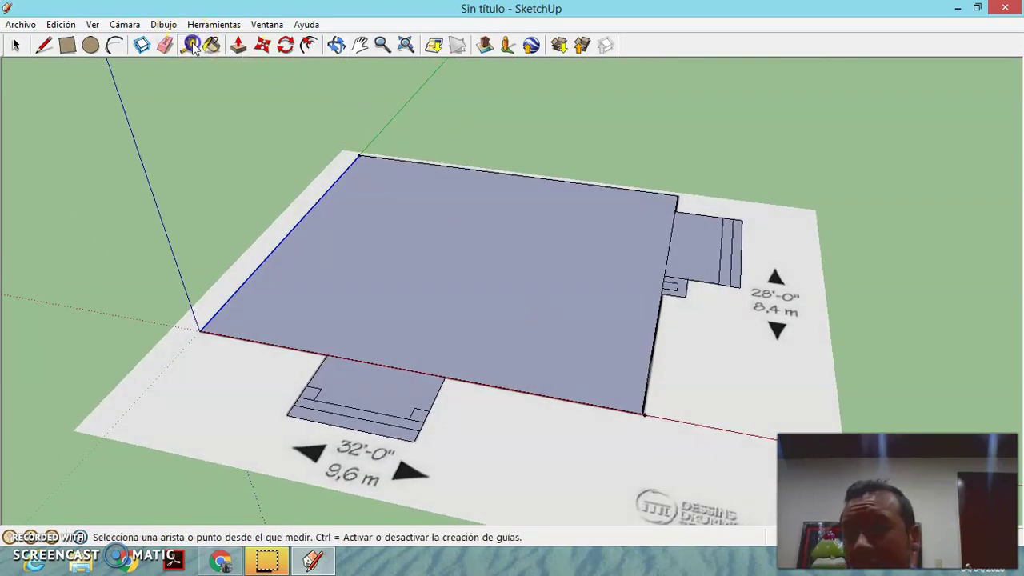
{"action": "left_click", "coordinate": [200, 323]}
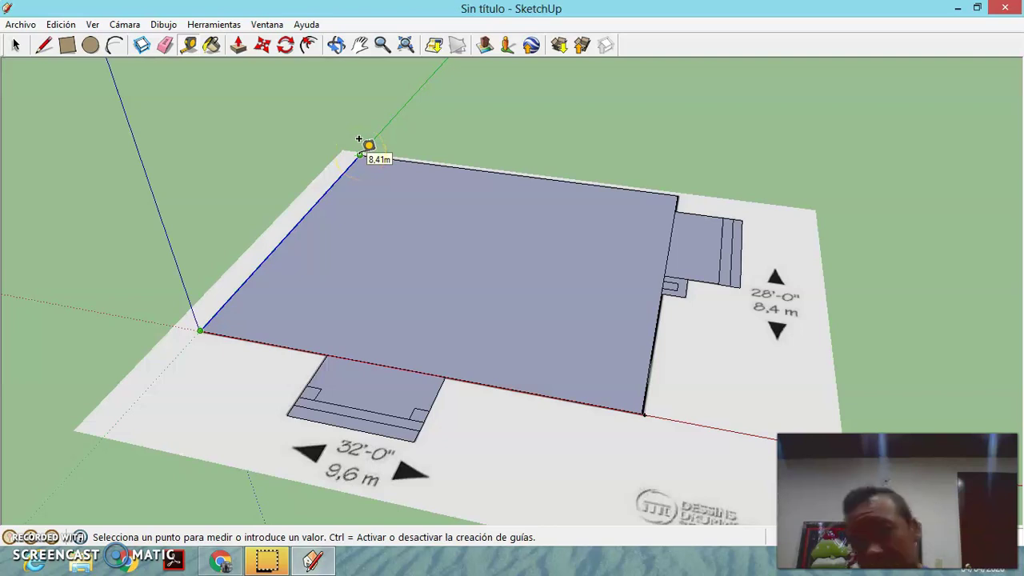
{"action": "left_click", "coordinate": [362, 142]}
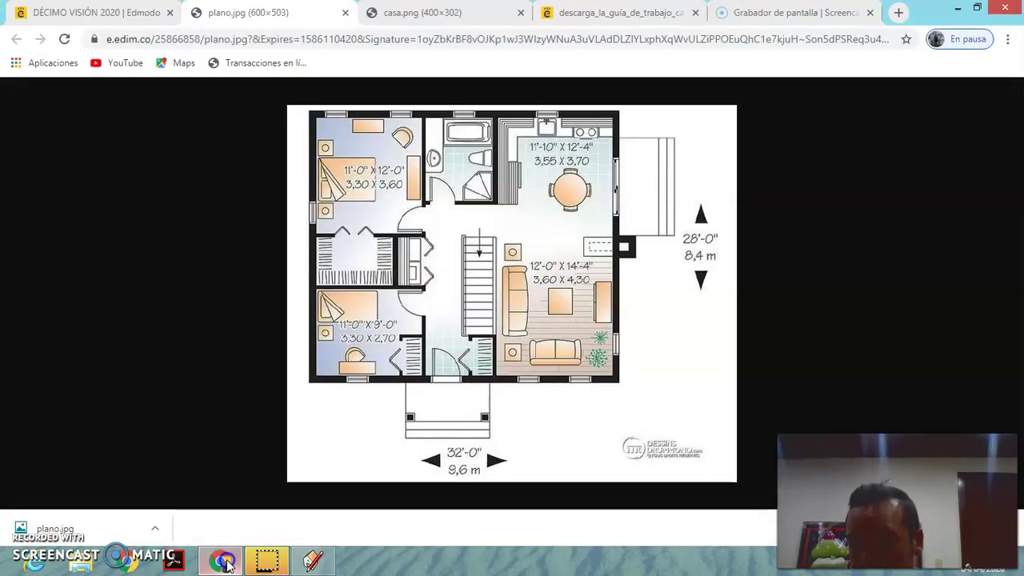
{"action": "left_click", "coordinate": [221, 561]}
{"action": "left_click", "coordinate": [564, 12]}
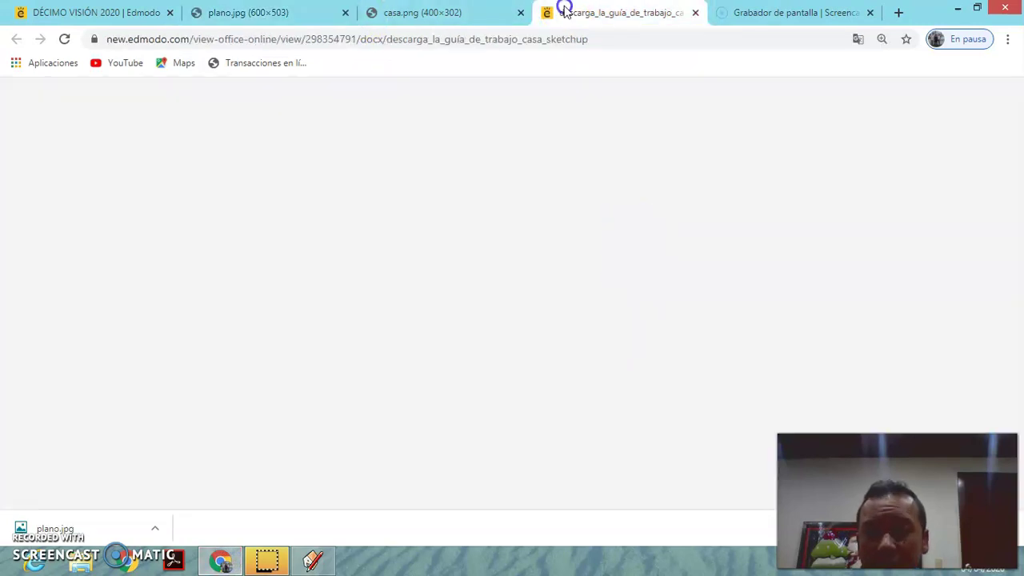
{"action": "scroll", "coordinate": [640, 334], "scroll_direction": "down", "scroll_amount": 2}
{"action": "scroll", "coordinate": [640, 335], "scroll_direction": "down", "scroll_amount": 2}
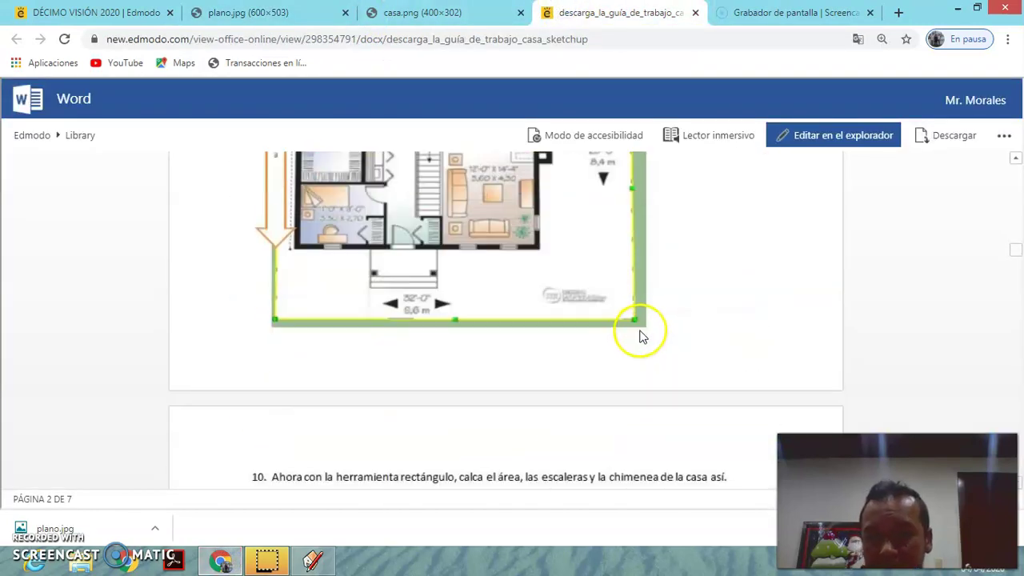
{"action": "scroll", "coordinate": [640, 335], "scroll_direction": "down", "scroll_amount": 1}
{"action": "scroll", "coordinate": [640, 336], "scroll_direction": "down", "scroll_amount": 1}
{"action": "scroll", "coordinate": [640, 336], "scroll_direction": "down", "scroll_amount": 3}
{"action": "scroll", "coordinate": [640, 336], "scroll_direction": "down", "scroll_amount": 2}
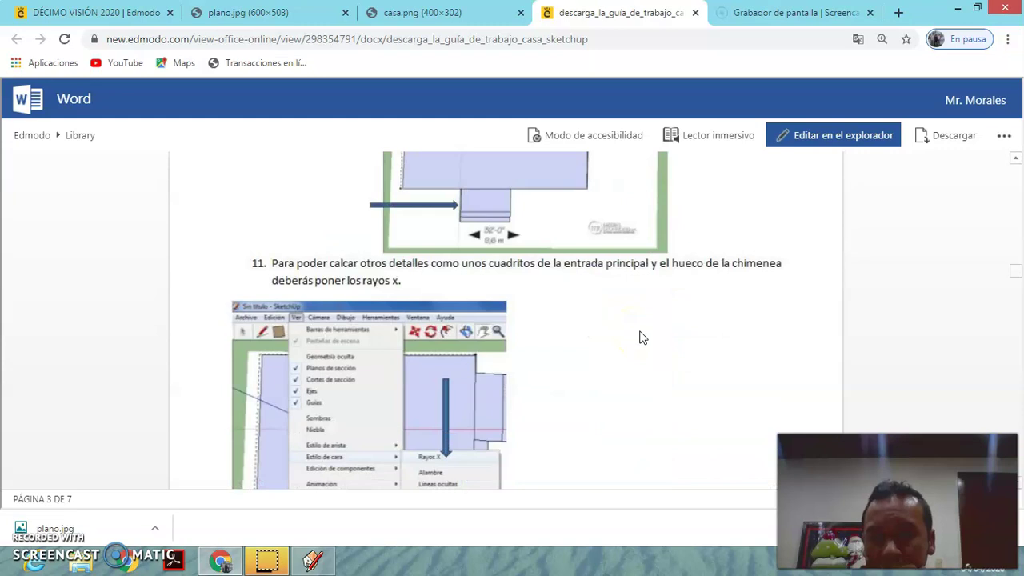
{"action": "scroll", "coordinate": [640, 336], "scroll_direction": "down", "scroll_amount": 1}
{"action": "scroll", "coordinate": [640, 336], "scroll_direction": "down", "scroll_amount": 2}
{"action": "scroll", "coordinate": [640, 336], "scroll_direction": "down", "scroll_amount": 2}
{"action": "scroll", "coordinate": [640, 336], "scroll_direction": "down", "scroll_amount": 1}
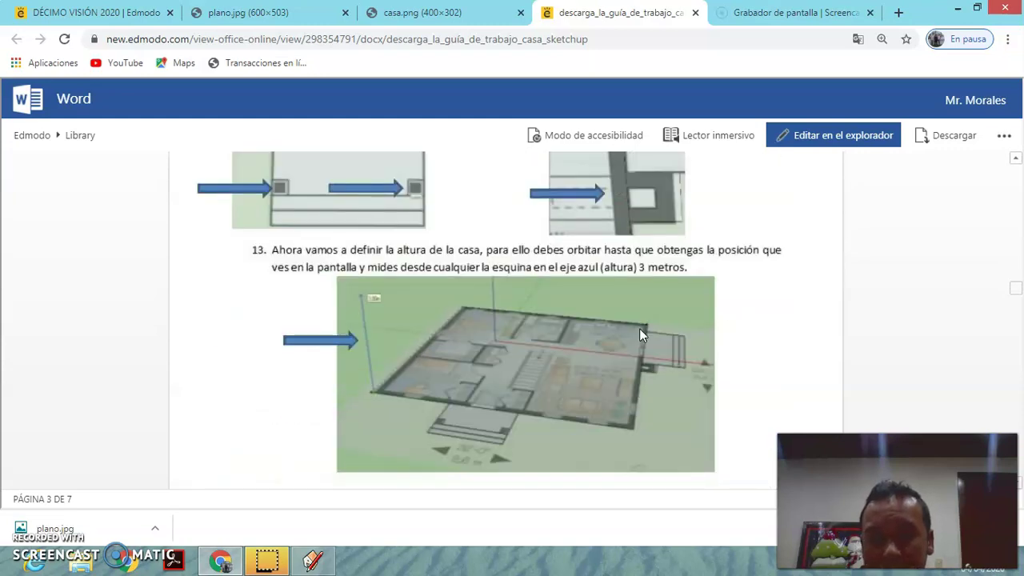
{"action": "scroll", "coordinate": [640, 336], "scroll_direction": "down", "scroll_amount": 3}
{"action": "scroll", "coordinate": [640, 337], "scroll_direction": "down", "scroll_amount": 2}
{"action": "scroll", "coordinate": [640, 335], "scroll_direction": "down", "scroll_amount": 1}
{"action": "scroll", "coordinate": [639, 335], "scroll_direction": "up", "scroll_amount": 1}
{"action": "scroll", "coordinate": [639, 334], "scroll_direction": "down", "scroll_amount": 1}
{"action": "left_click", "coordinate": [610, 361]}
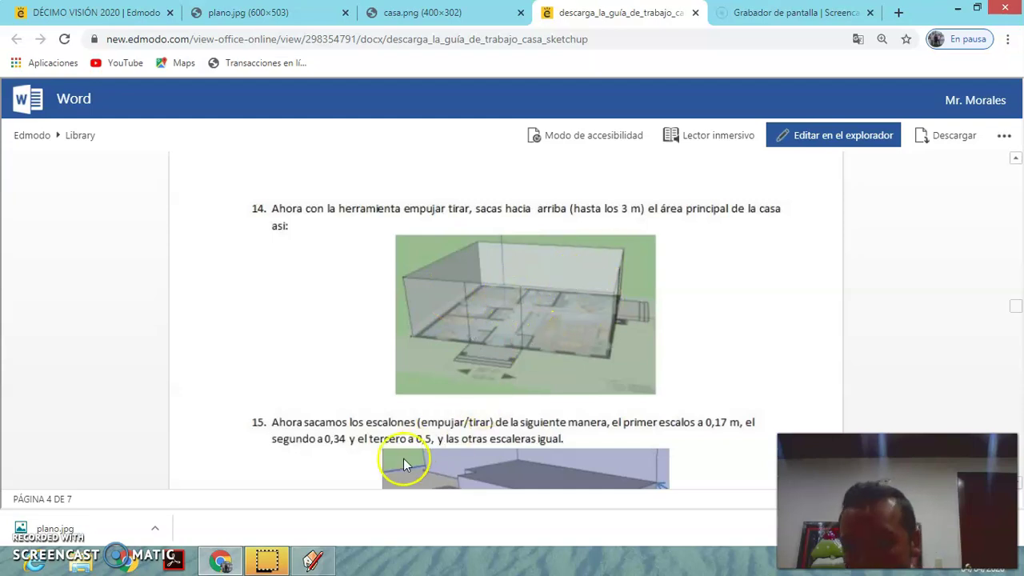
{"action": "left_click", "coordinate": [320, 562]}
{"action": "left_click", "coordinate": [604, 457]}
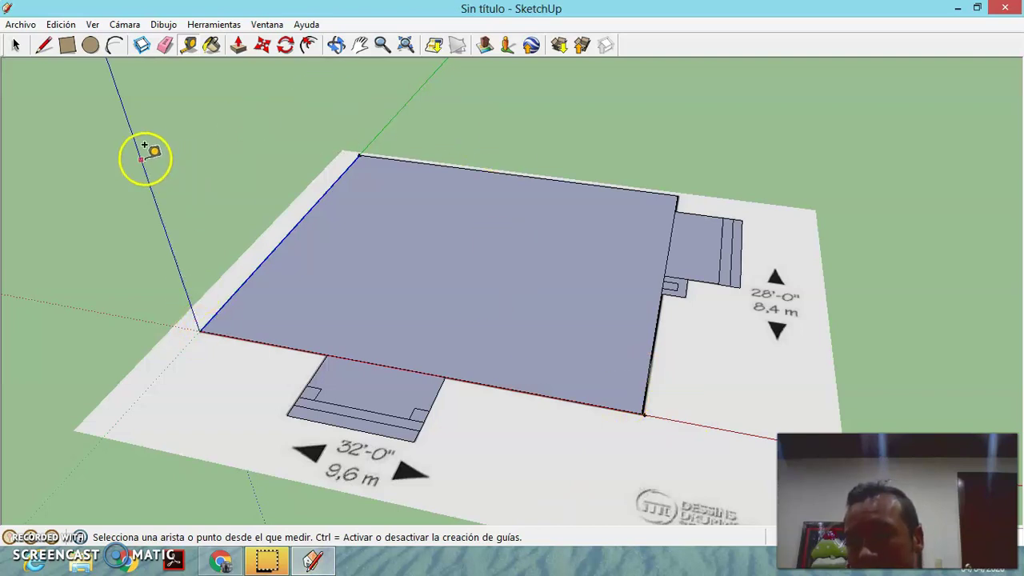
Step: Use Tape Measure to place a house-height guide point up the blue axis from the plan's front-left corner
{"action": "left_click", "coordinate": [200, 328]}
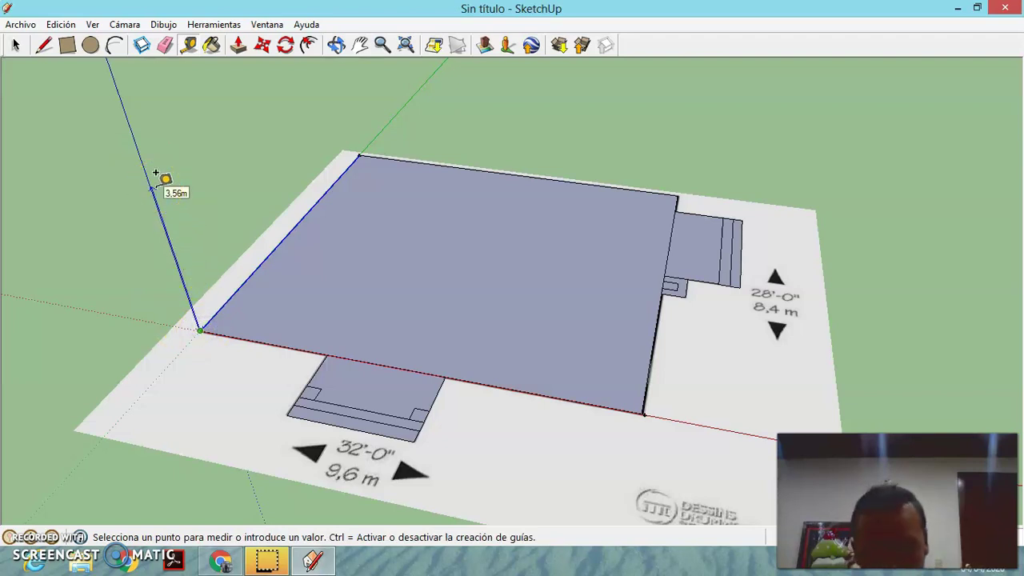
{"action": "left_click", "coordinate": [156, 173]}
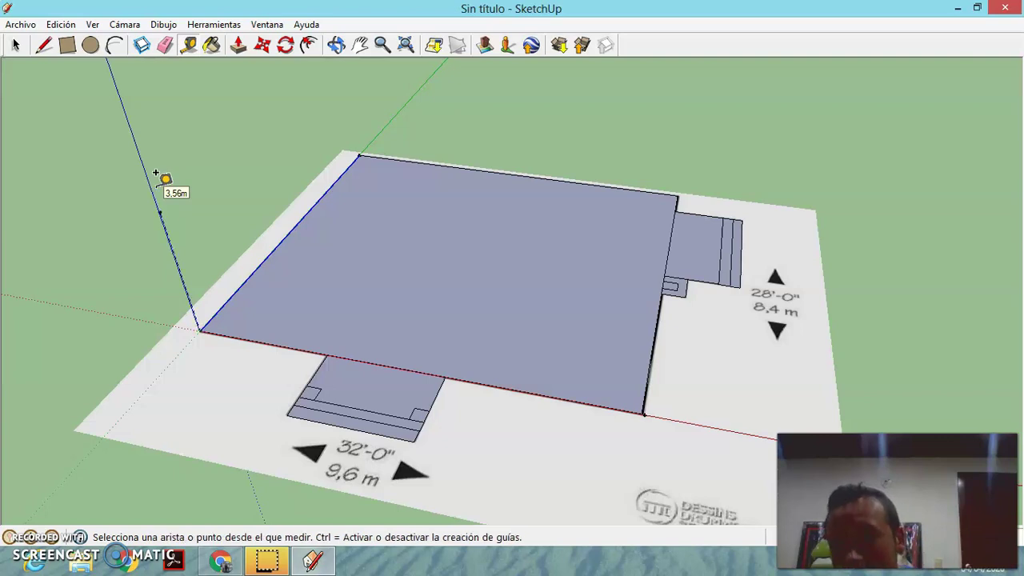
{"action": "left_click_drag", "start_coordinate": [181, 212], "coordinate": [164, 207]}
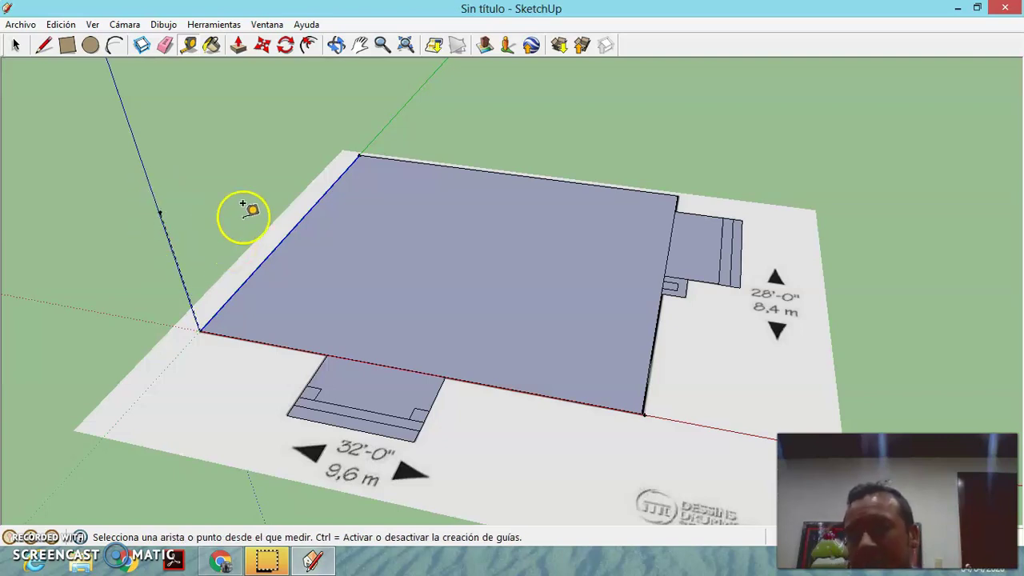
{"action": "left_click", "coordinate": [238, 45]}
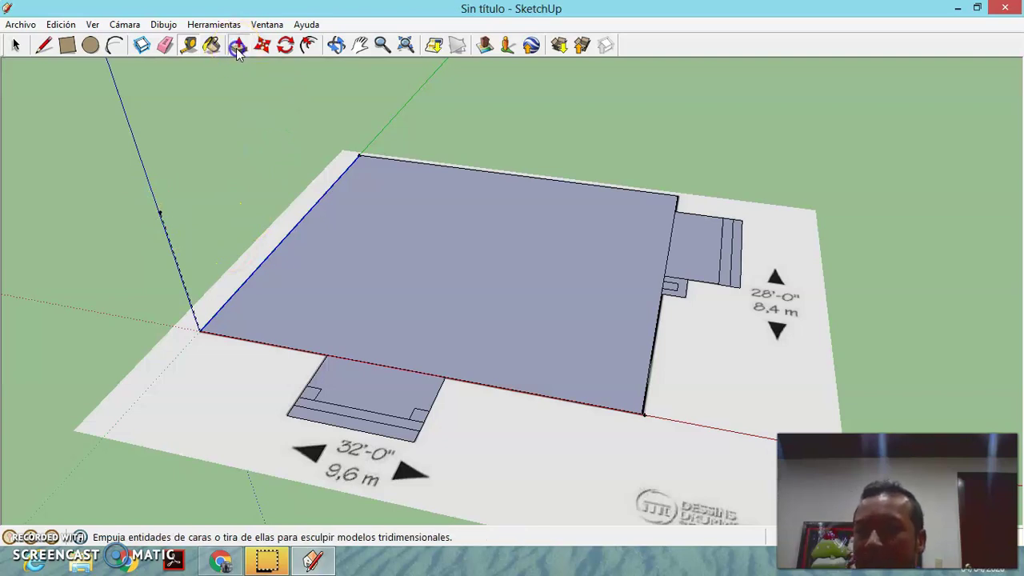
Step: Push/pull the traced main floor face up to the height guide point, forming the house box
{"action": "left_click", "coordinate": [252, 320]}
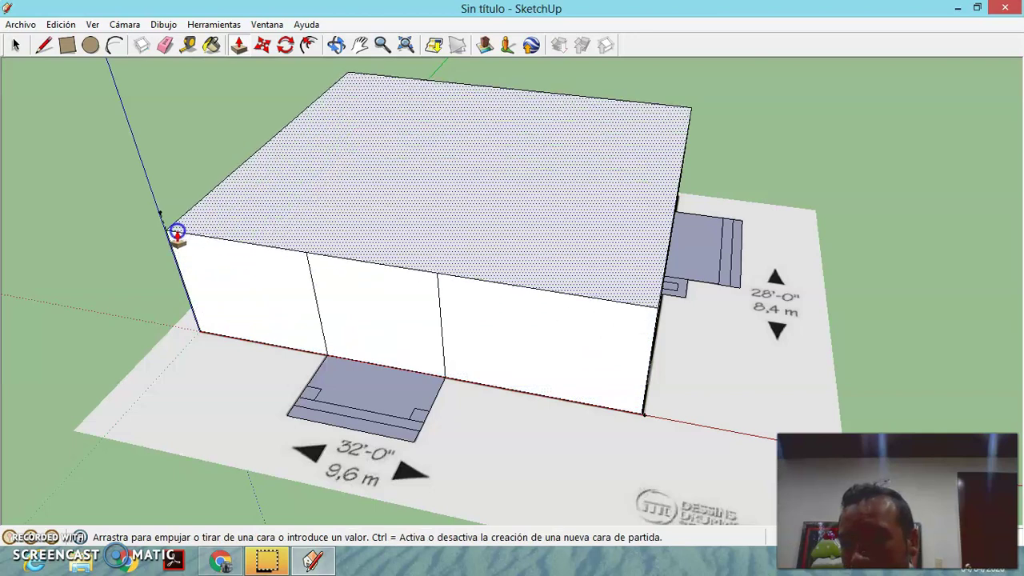
{"action": "left_click", "coordinate": [160, 213]}
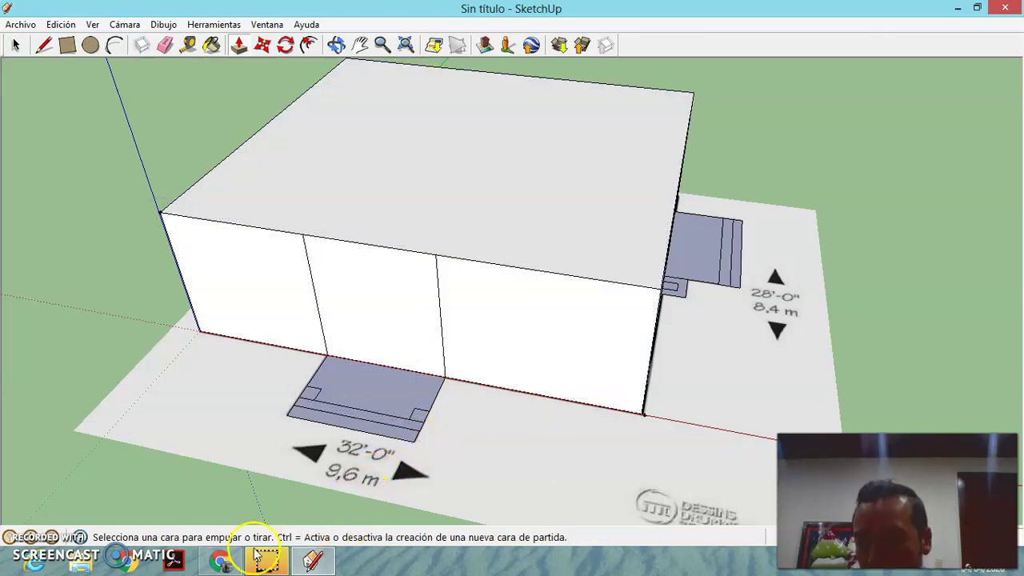
{"action": "left_click", "coordinate": [232, 566]}
{"action": "scroll", "coordinate": [584, 401], "scroll_direction": "down", "scroll_amount": 2}
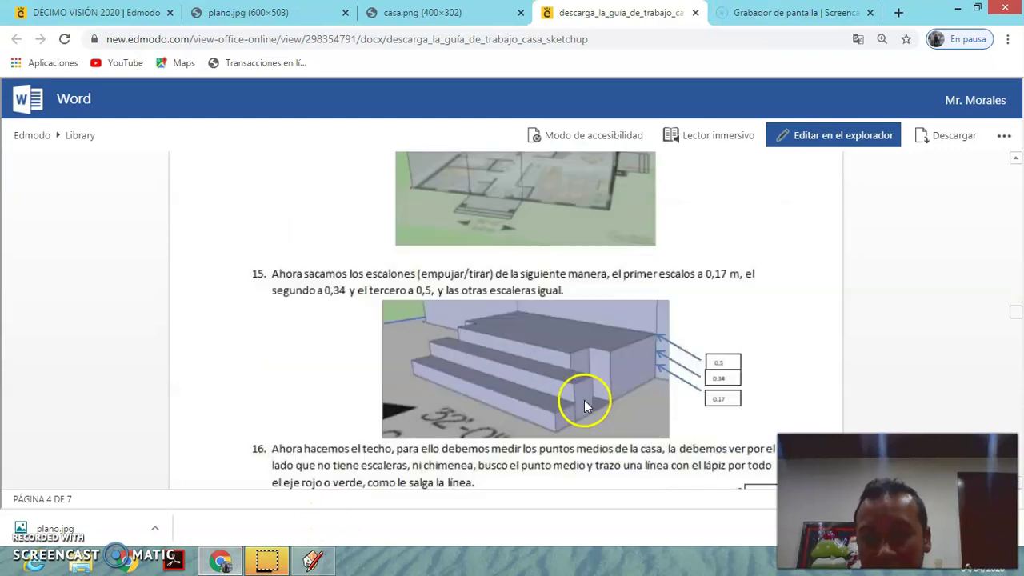
{"action": "scroll", "coordinate": [606, 389], "scroll_direction": "down", "scroll_amount": 1}
{"action": "scroll", "coordinate": [613, 389], "scroll_direction": "up", "scroll_amount": 1}
{"action": "scroll", "coordinate": [613, 392], "scroll_direction": "up", "scroll_amount": 1}
{"action": "scroll", "coordinate": [615, 391], "scroll_direction": "down", "scroll_amount": 1}
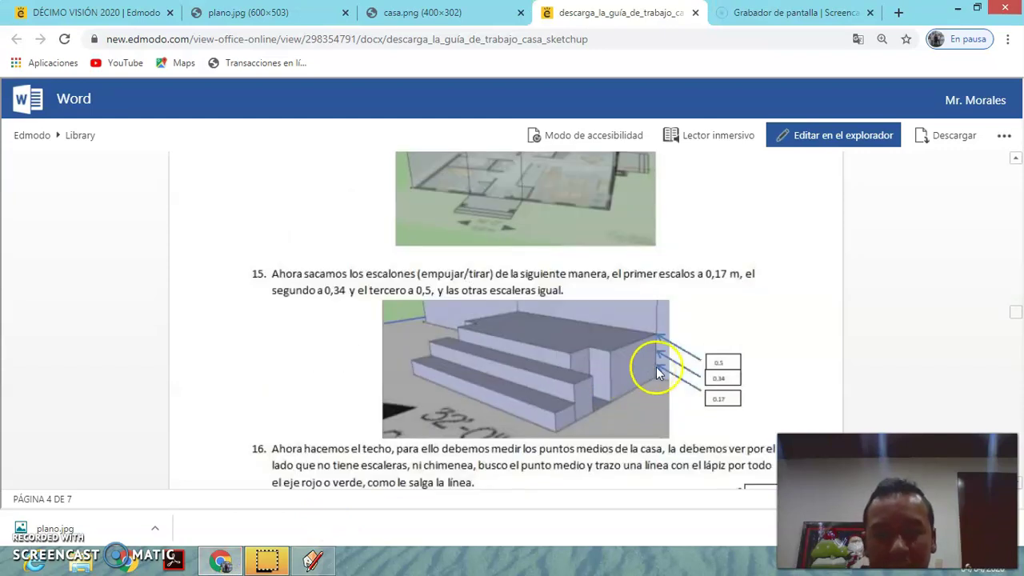
{"action": "scroll", "coordinate": [656, 369], "scroll_direction": "down", "scroll_amount": 1}
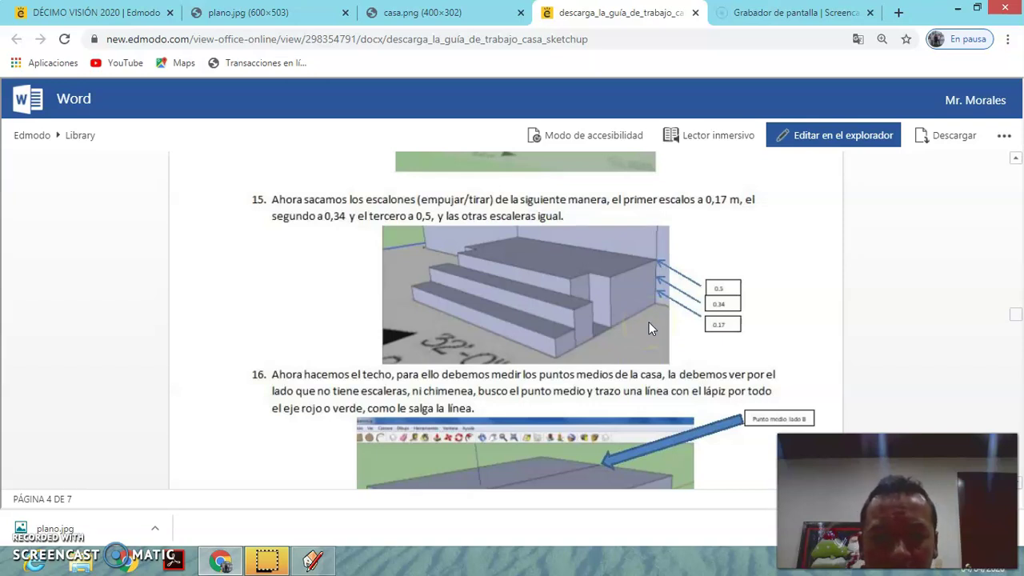
{"action": "left_click", "coordinate": [310, 560]}
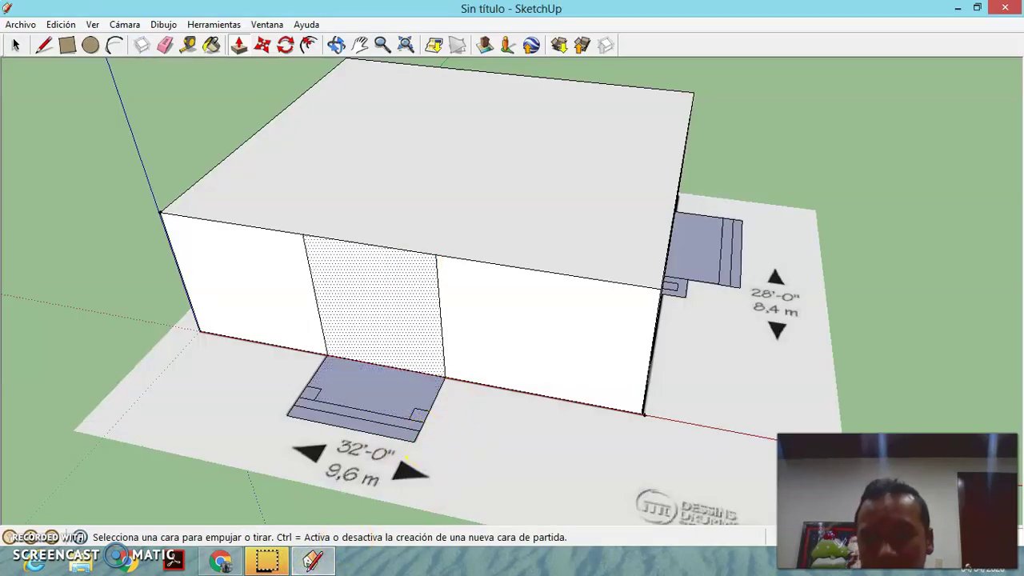
Step: Place a step-height guide point up the wall edge from the base corner beside the front steps
{"action": "left_click", "coordinate": [337, 49]}
{"action": "mouse_move", "coordinate": [347, 366]}
{"action": "left_mouse_down"}
{"action": "mouse_move", "coordinate": [318, 235]}
{"action": "mouse_move", "coordinate": [287, 258]}
{"action": "left_mouse_up"}
{"action": "scroll", "coordinate": [452, 332], "scroll_direction": "up", "scroll_amount": 3}
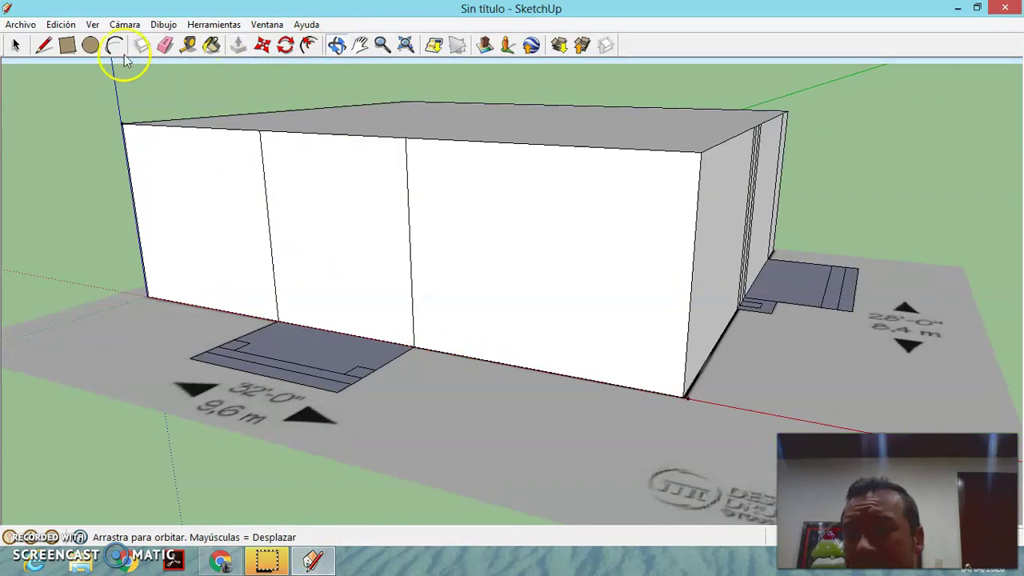
{"action": "left_click", "coordinate": [189, 45]}
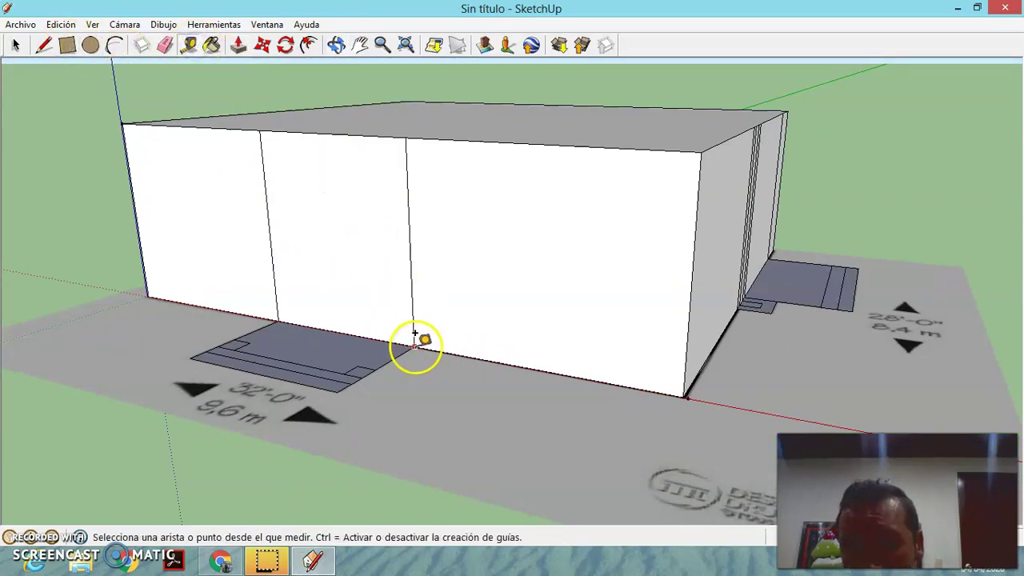
{"action": "scroll", "coordinate": [415, 336], "scroll_direction": "up", "scroll_amount": 2}
{"action": "scroll", "coordinate": [413, 336], "scroll_direction": "up", "scroll_amount": 2}
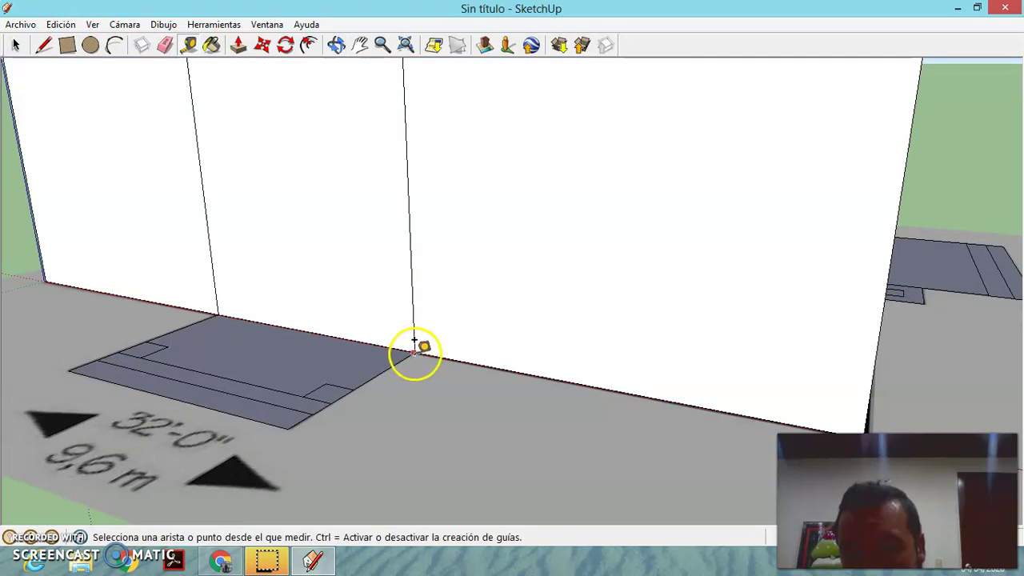
{"action": "scroll", "coordinate": [415, 340], "scroll_direction": "up", "scroll_amount": 1}
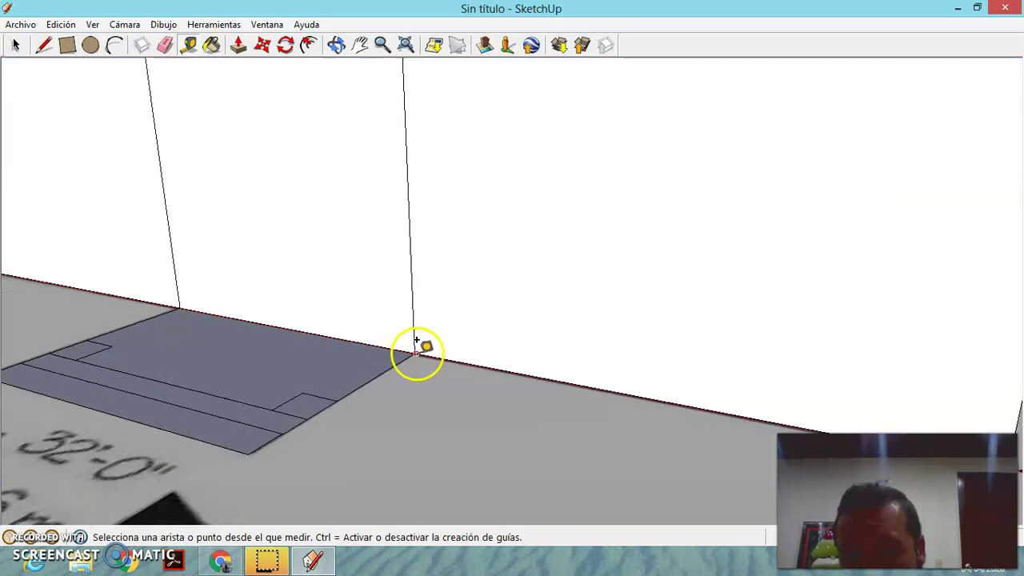
{"action": "scroll", "coordinate": [415, 336], "scroll_direction": "up", "scroll_amount": 1}
{"action": "scroll", "coordinate": [415, 336], "scroll_direction": "up", "scroll_amount": 1}
{"action": "left_click", "coordinate": [412, 352]}
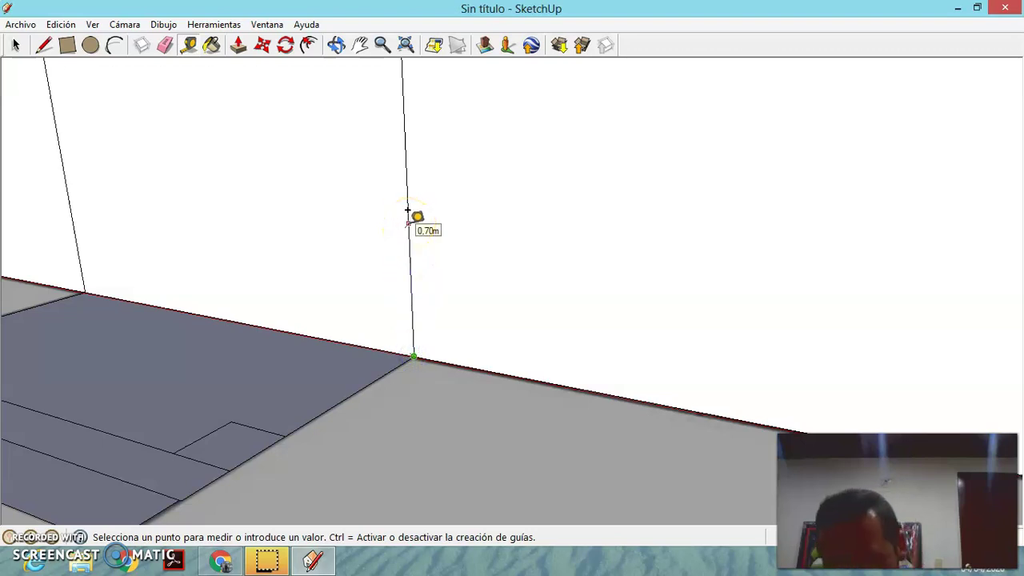
{"action": "key", "text": "Return"}
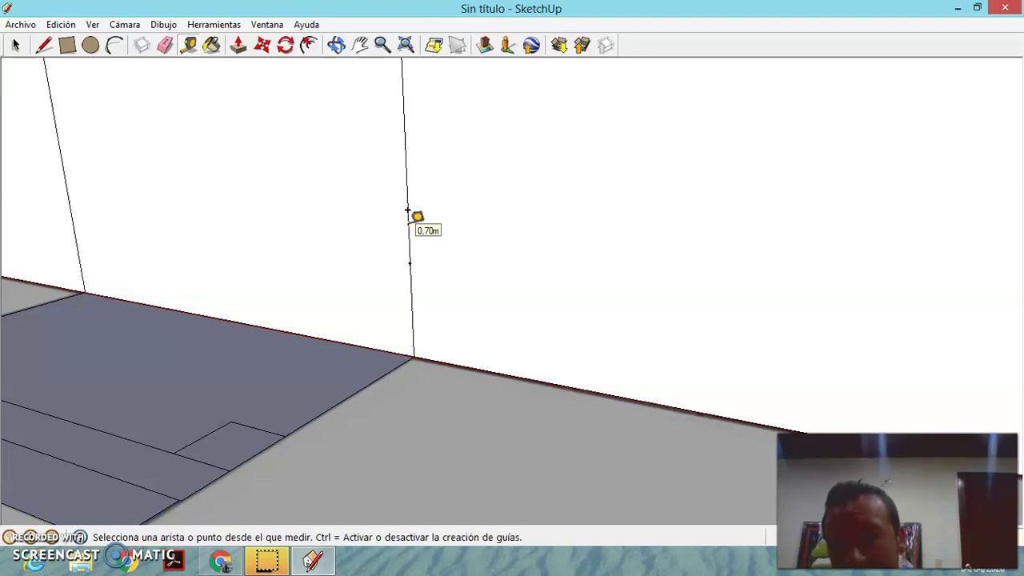
Step: Push/pull the front steps' footprint up to the step-height guide point, creating the steps block
{"action": "left_click", "coordinate": [239, 47]}
{"action": "left_click", "coordinate": [357, 359]}
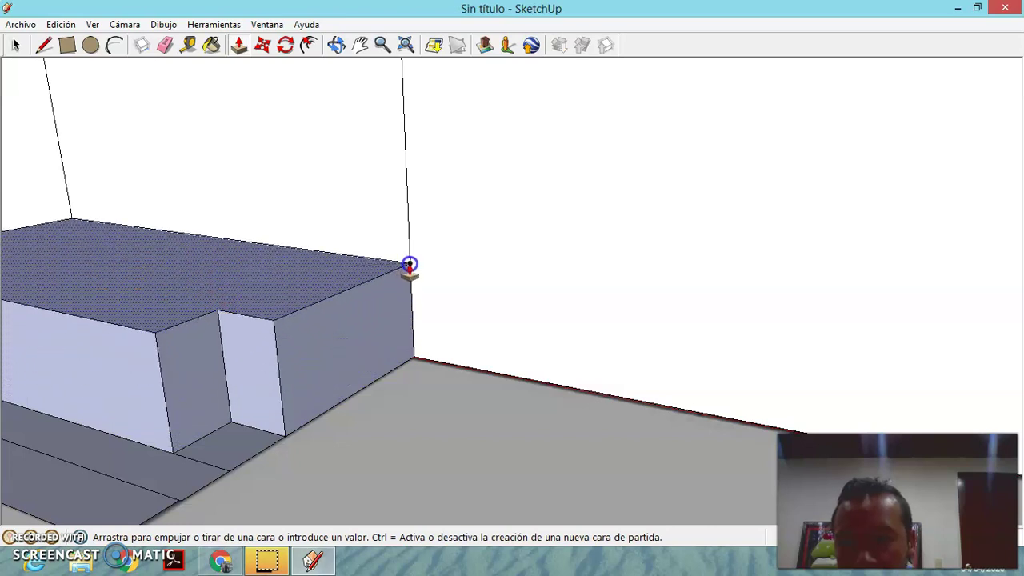
{"action": "left_click", "coordinate": [410, 264]}
{"action": "scroll", "coordinate": [419, 389], "scroll_direction": "down", "scroll_amount": 1}
{"action": "scroll", "coordinate": [423, 394], "scroll_direction": "down", "scroll_amount": 1}
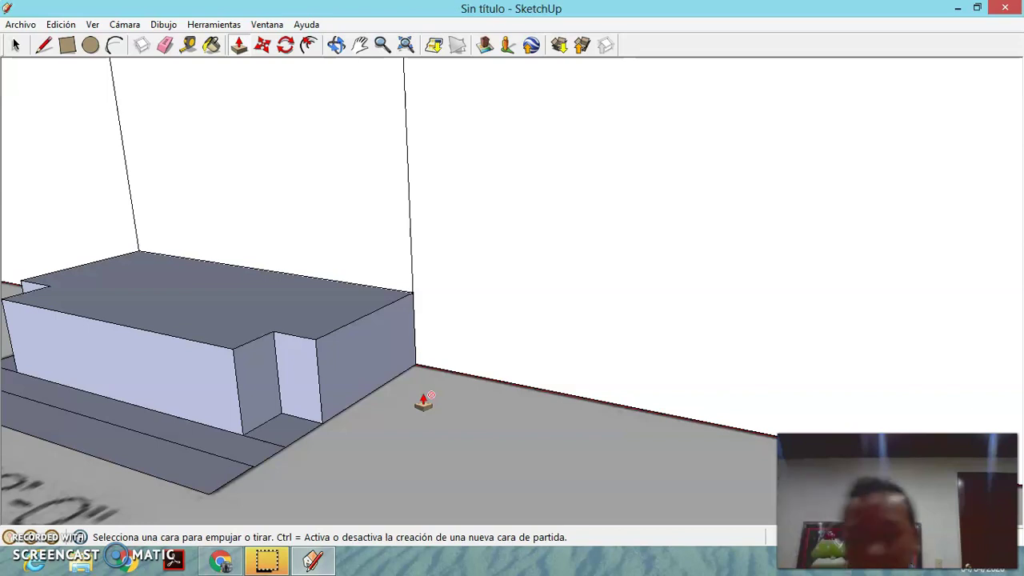
{"action": "scroll", "coordinate": [424, 400], "scroll_direction": "down", "scroll_amount": 2}
{"action": "scroll", "coordinate": [418, 393], "scroll_direction": "down", "scroll_amount": 2}
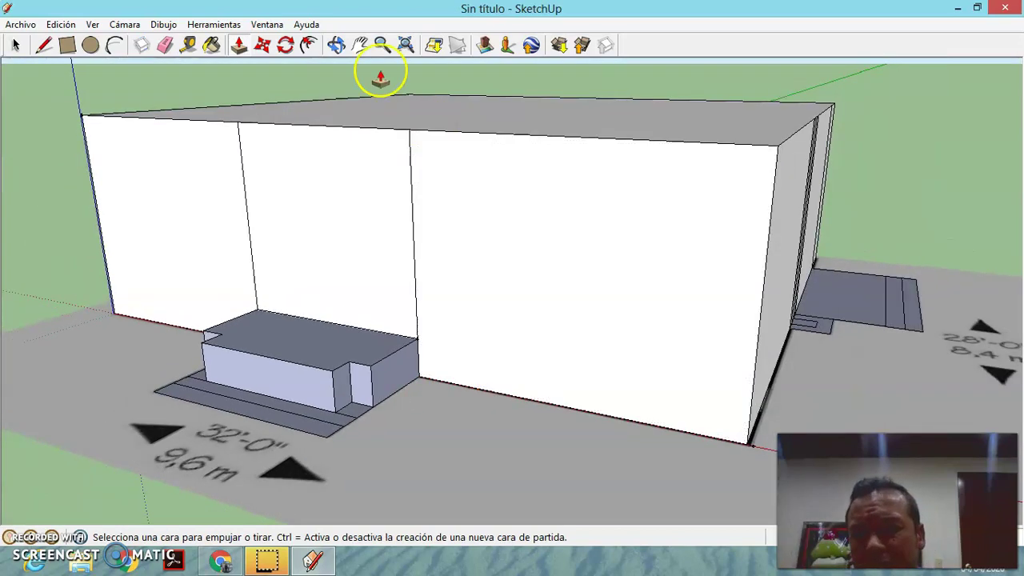
Step: Orbit above the model to inspect the house box and the raised front steps block
{"action": "left_click", "coordinate": [336, 46]}
{"action": "mouse_move", "coordinate": [419, 213]}
{"action": "left_mouse_down"}
{"action": "mouse_move", "coordinate": [427, 299]}
{"action": "mouse_move", "coordinate": [478, 291]}
{"action": "left_mouse_up"}
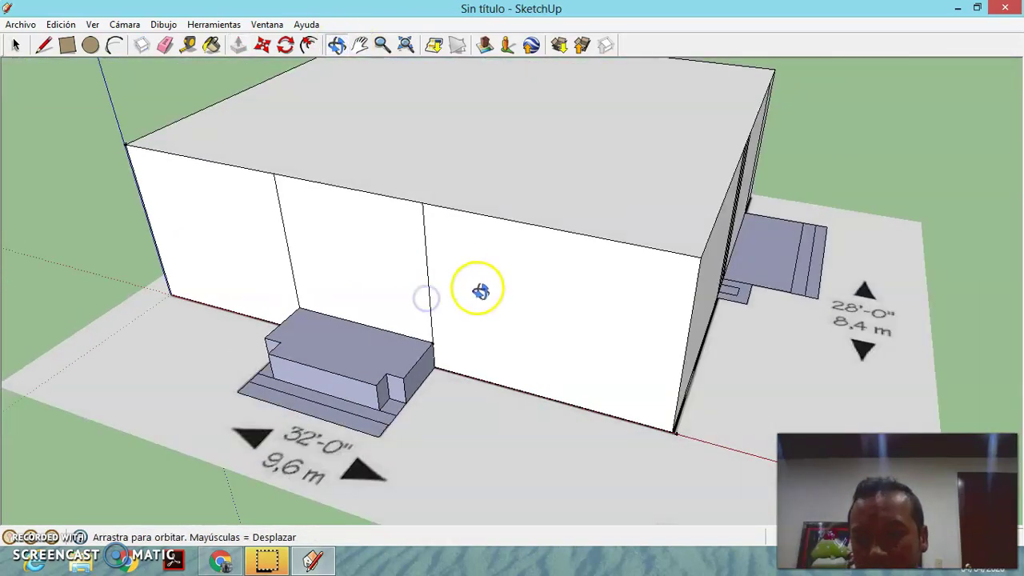
{"action": "left_click_drag", "start_coordinate": [524, 412], "coordinate": [499, 360]}
{"action": "scroll", "coordinate": [498, 359], "scroll_direction": "down", "scroll_amount": 2}
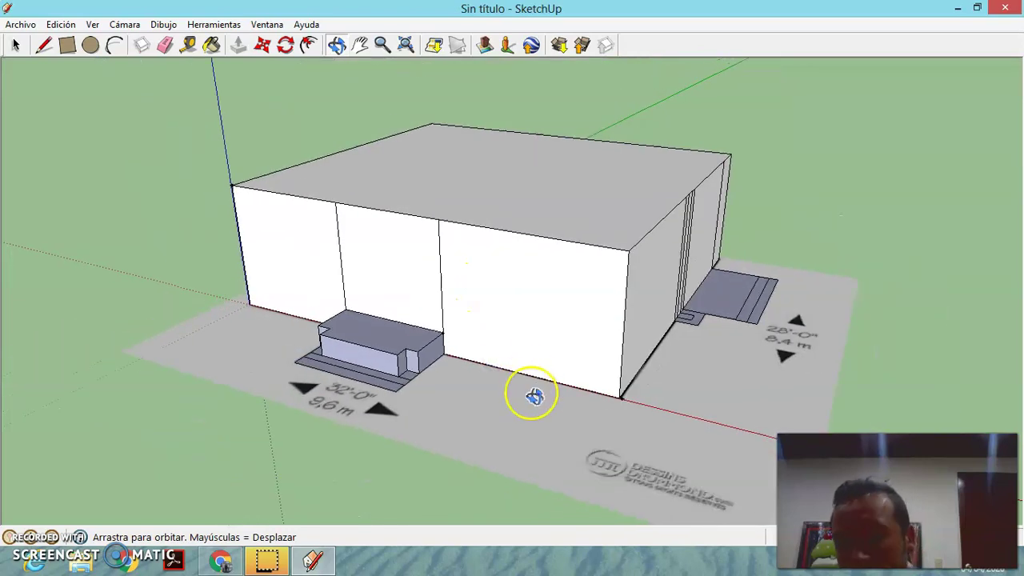
{"action": "scroll", "coordinate": [535, 395], "scroll_direction": "up", "scroll_amount": 1}
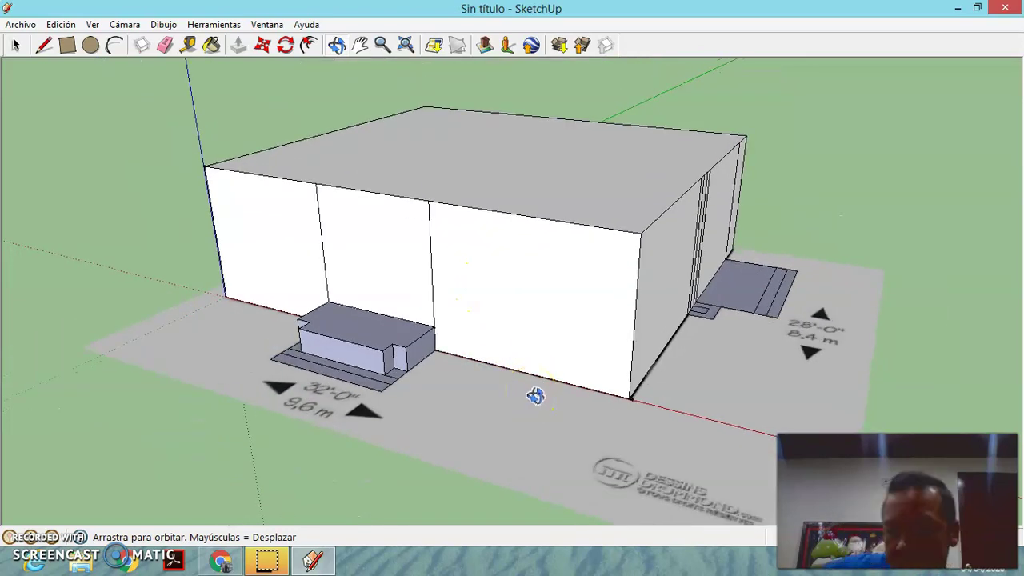